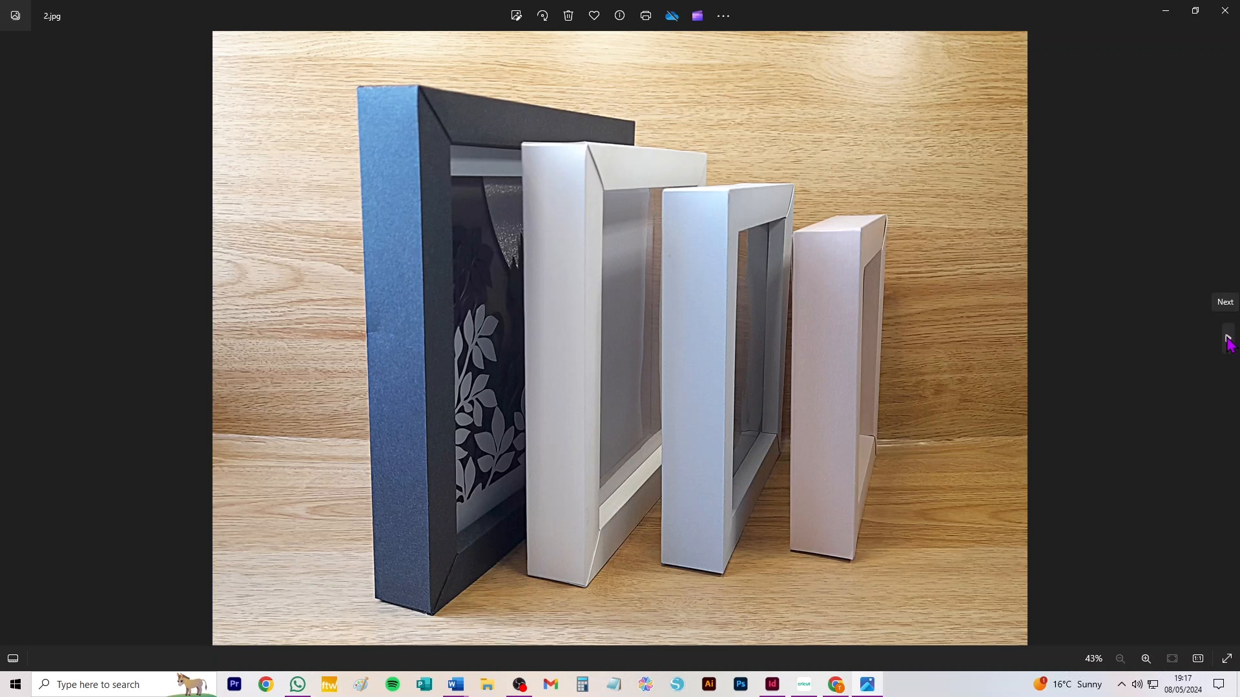
- Look through the photos of the four shadow box frames and the chart of their external and internal sizes
left_click(1229, 342)
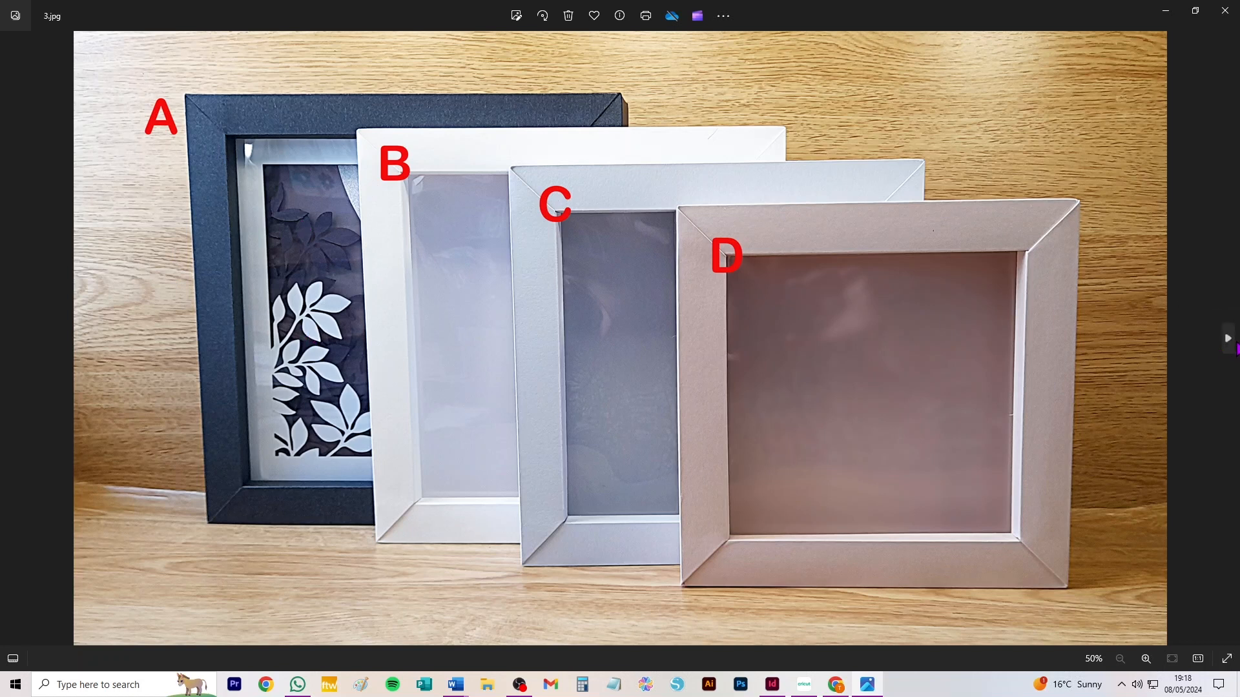
left_click(1233, 341)
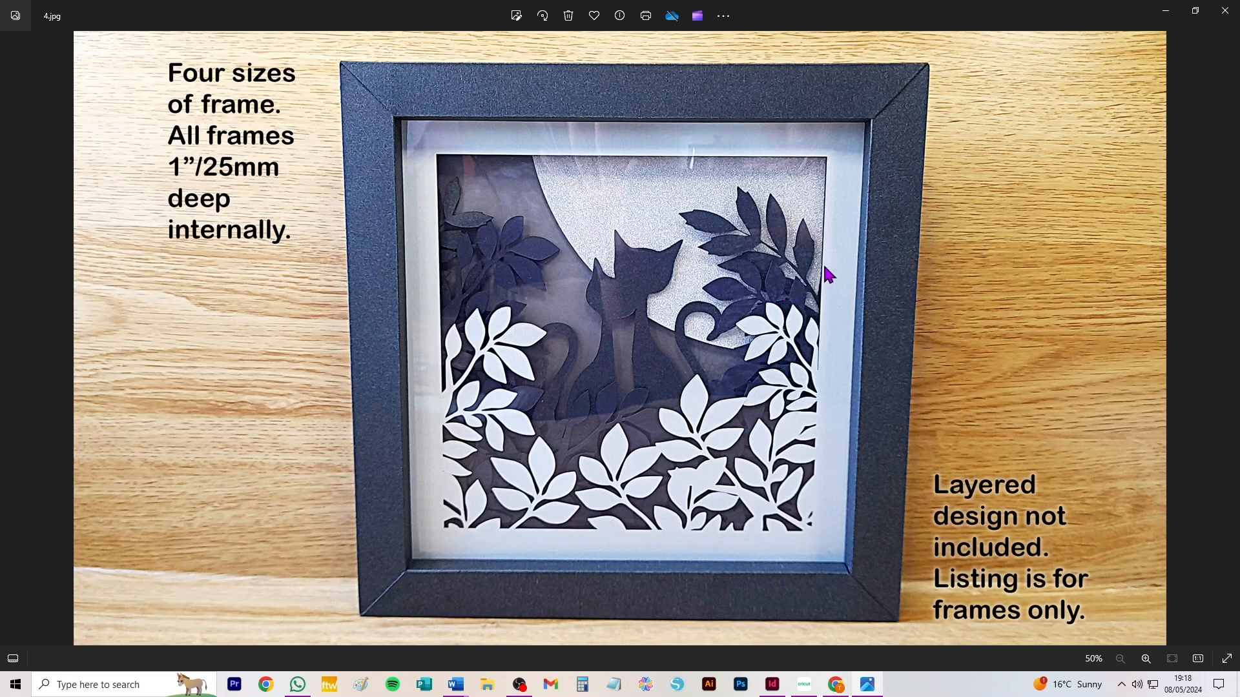
left_click(1229, 346)
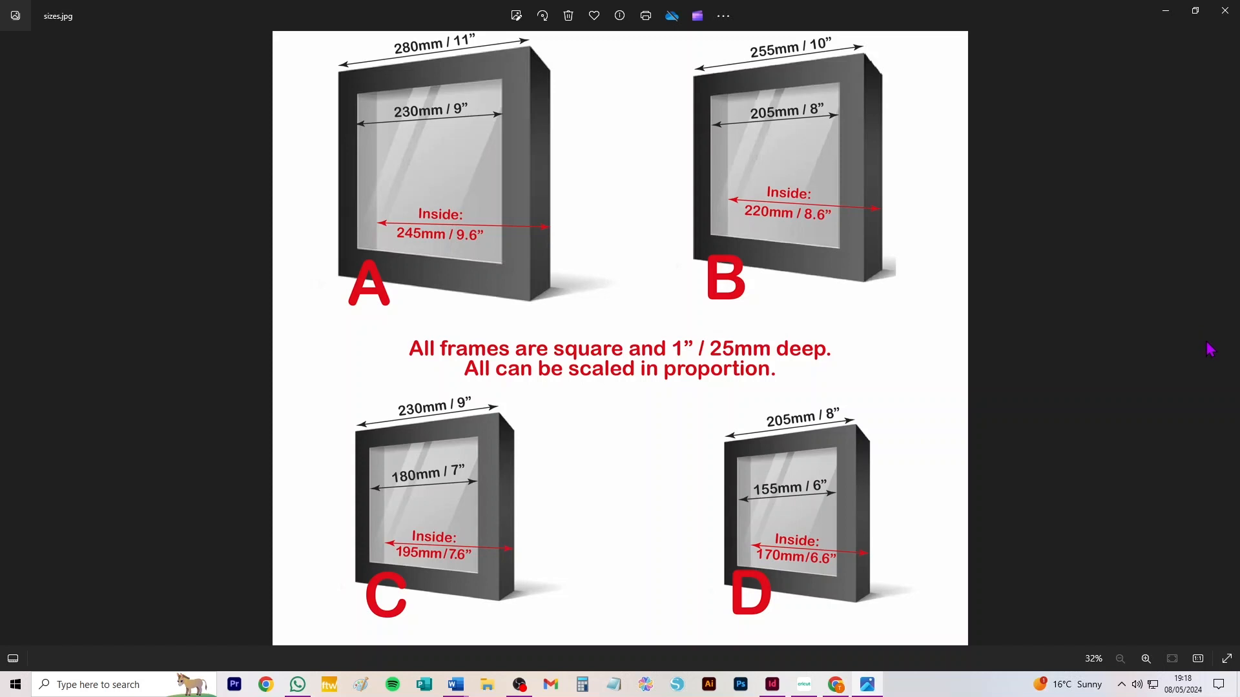
left_click(12, 337)
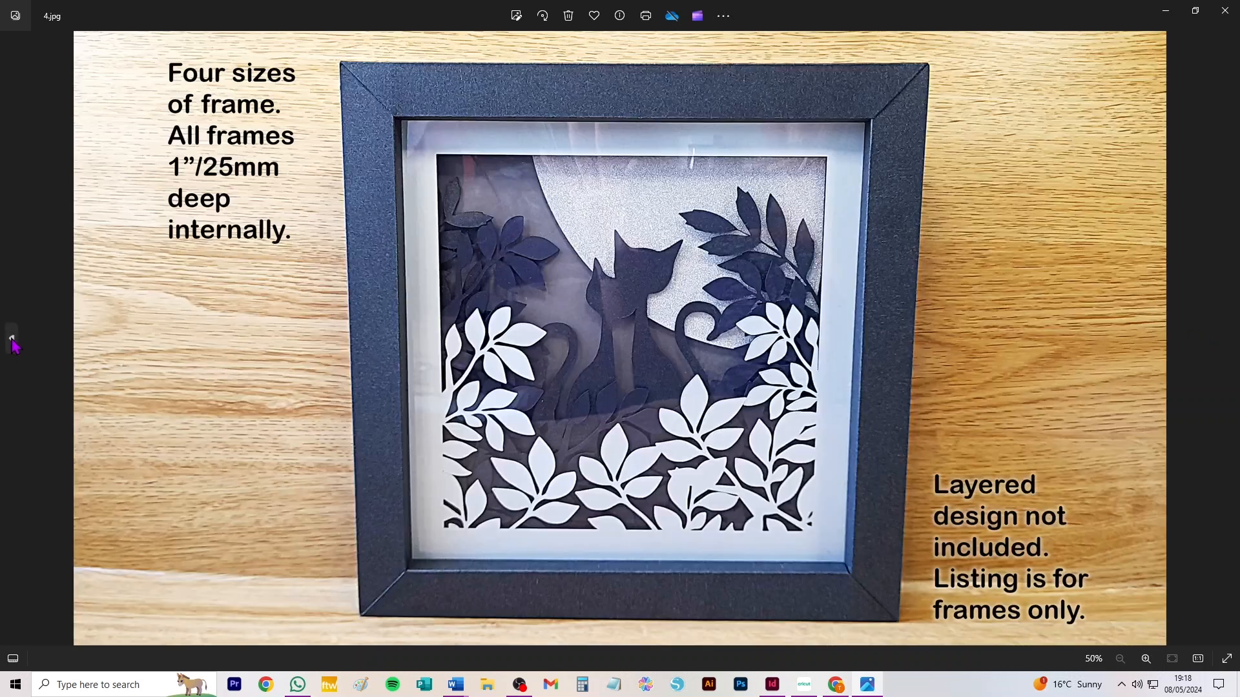
left_click(11, 337)
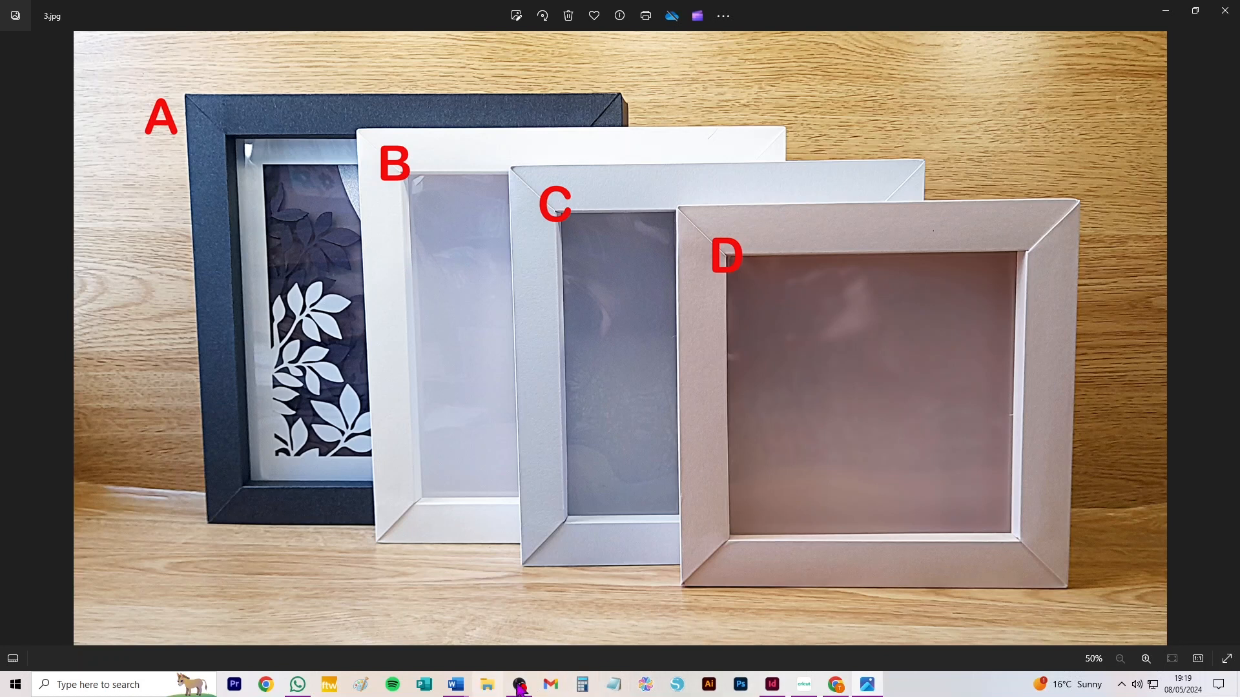
- Switch to the frame instructions in InDesign and examine the SVG import dimensions listed for the four frame sizes
left_click(804, 686)
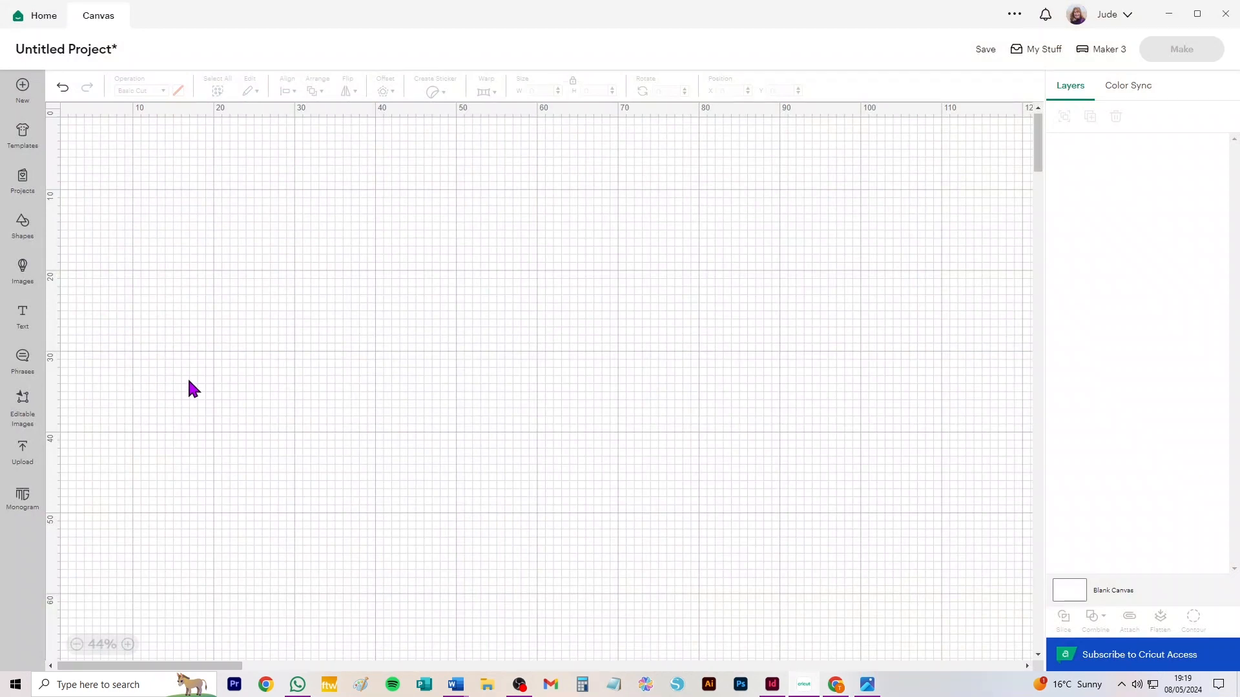
left_click(772, 685)
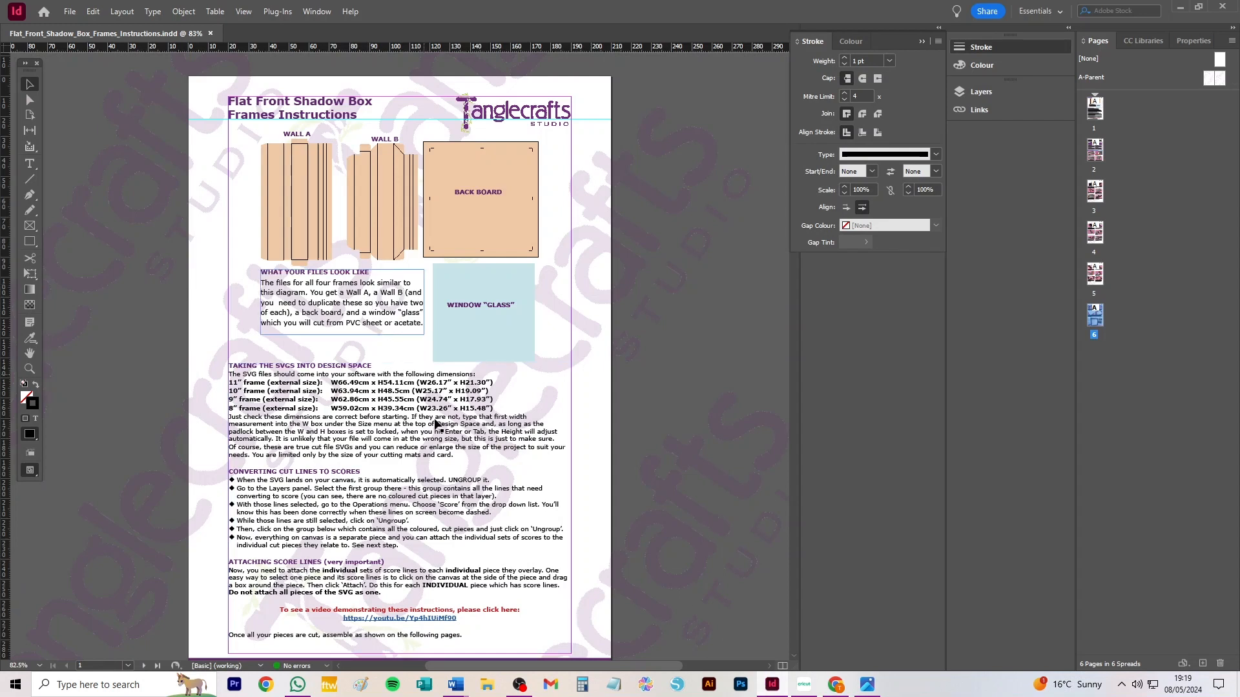
scroll(362, 390, "left", 3)
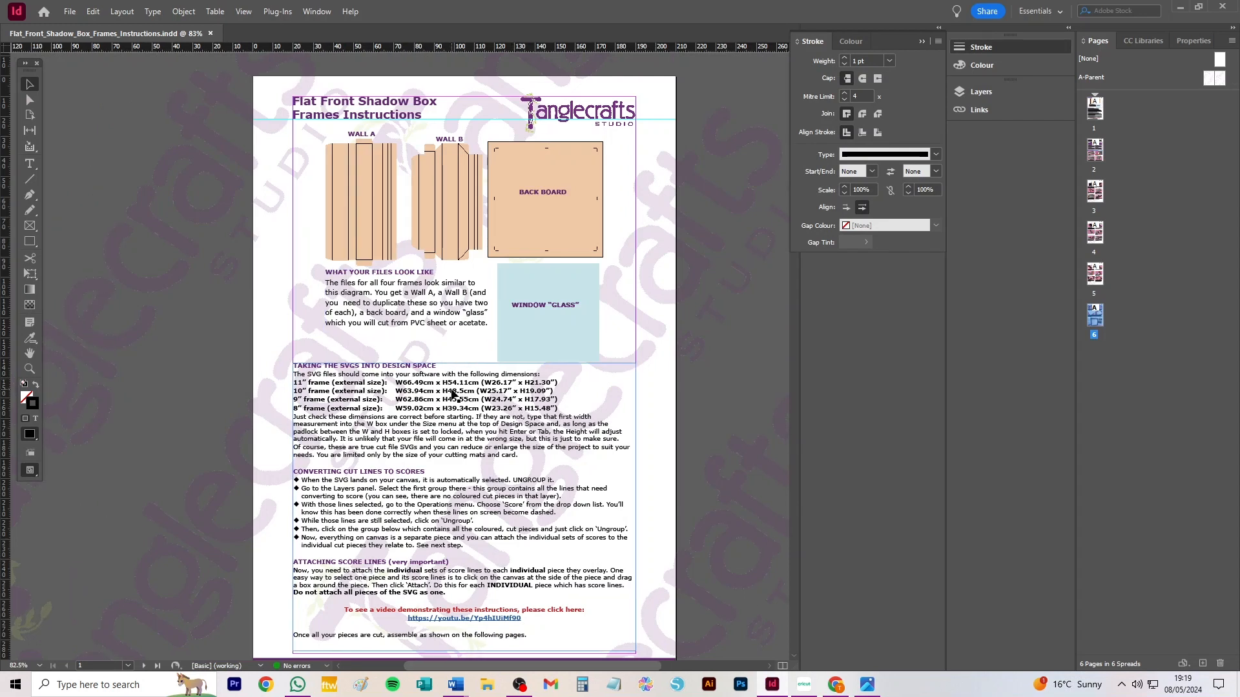
key("ctrl+=")
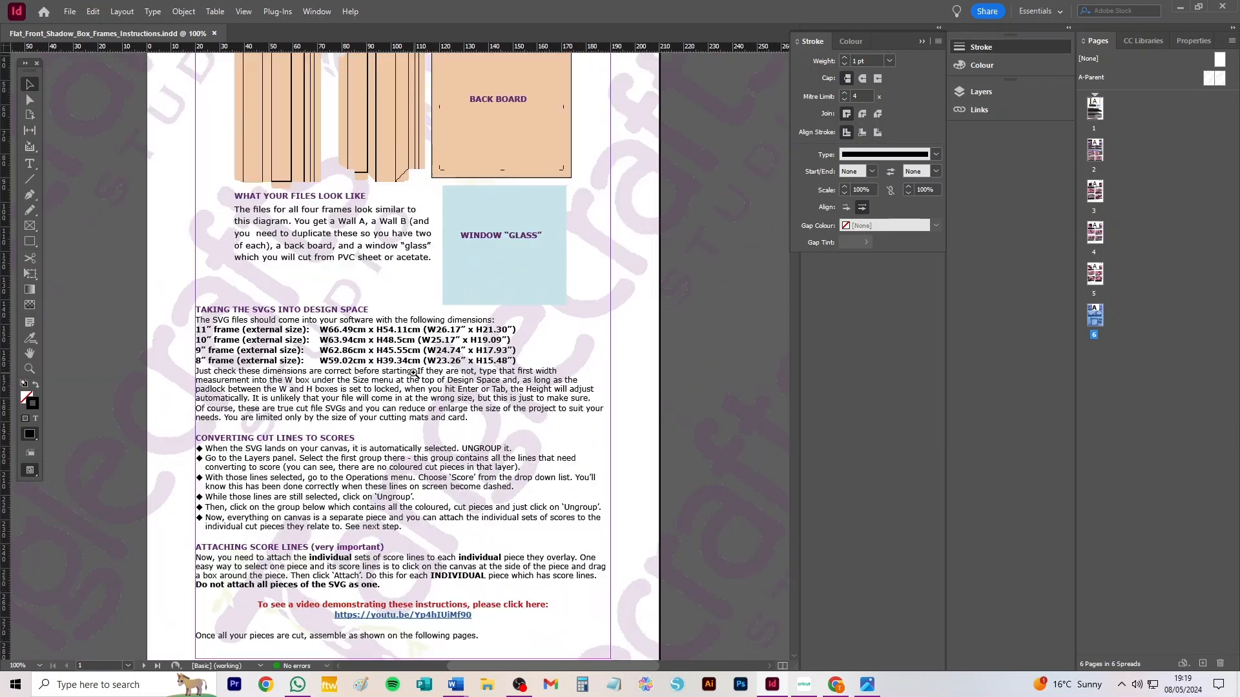
key("ctrl+=")
key("ctrl+=")
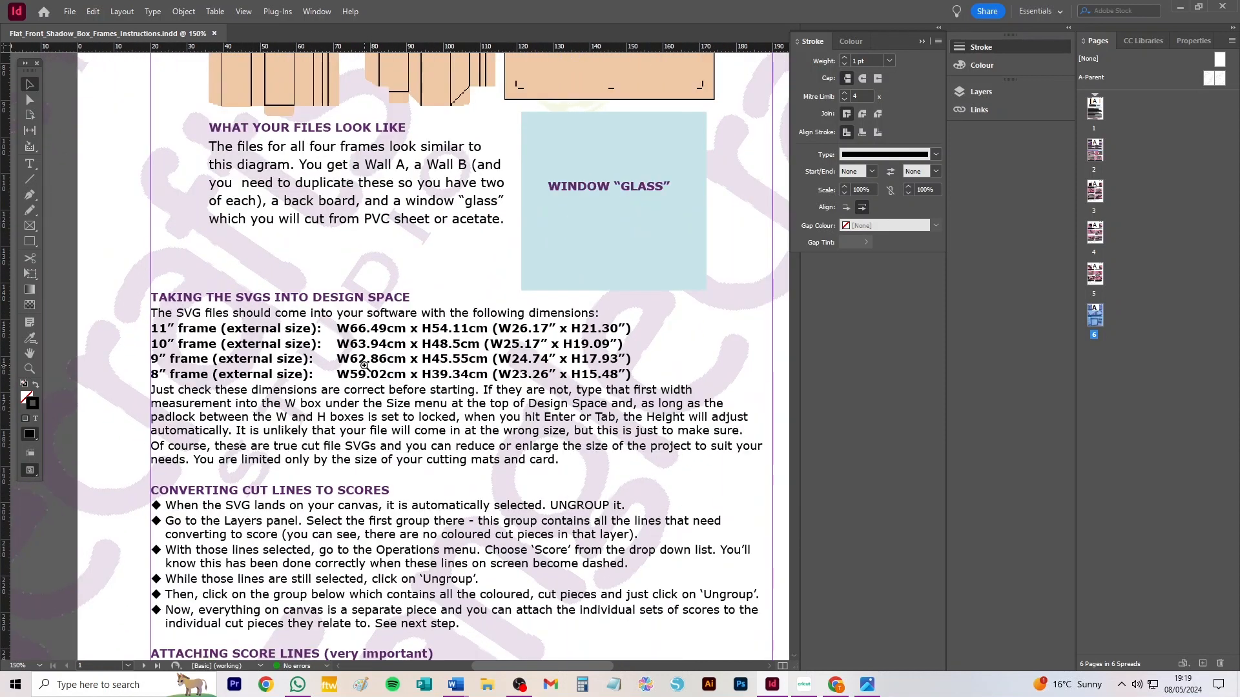
key("ctrl+=")
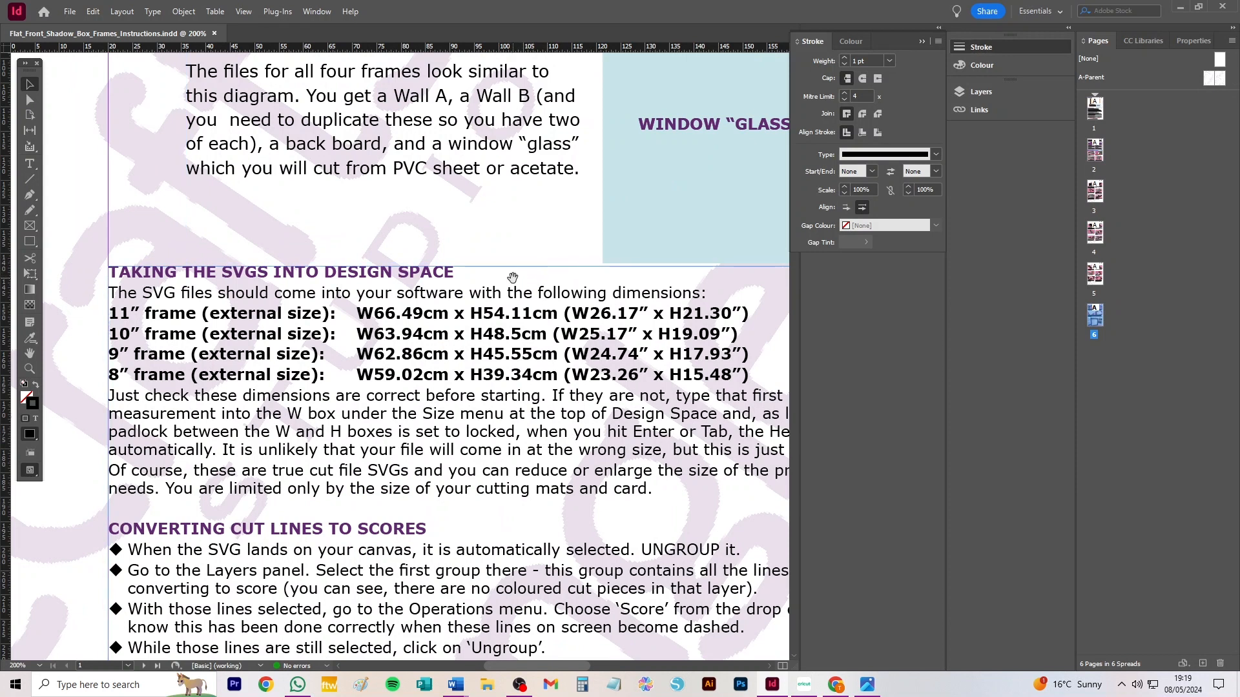
left_click_drag(511, 282, 476, 306)
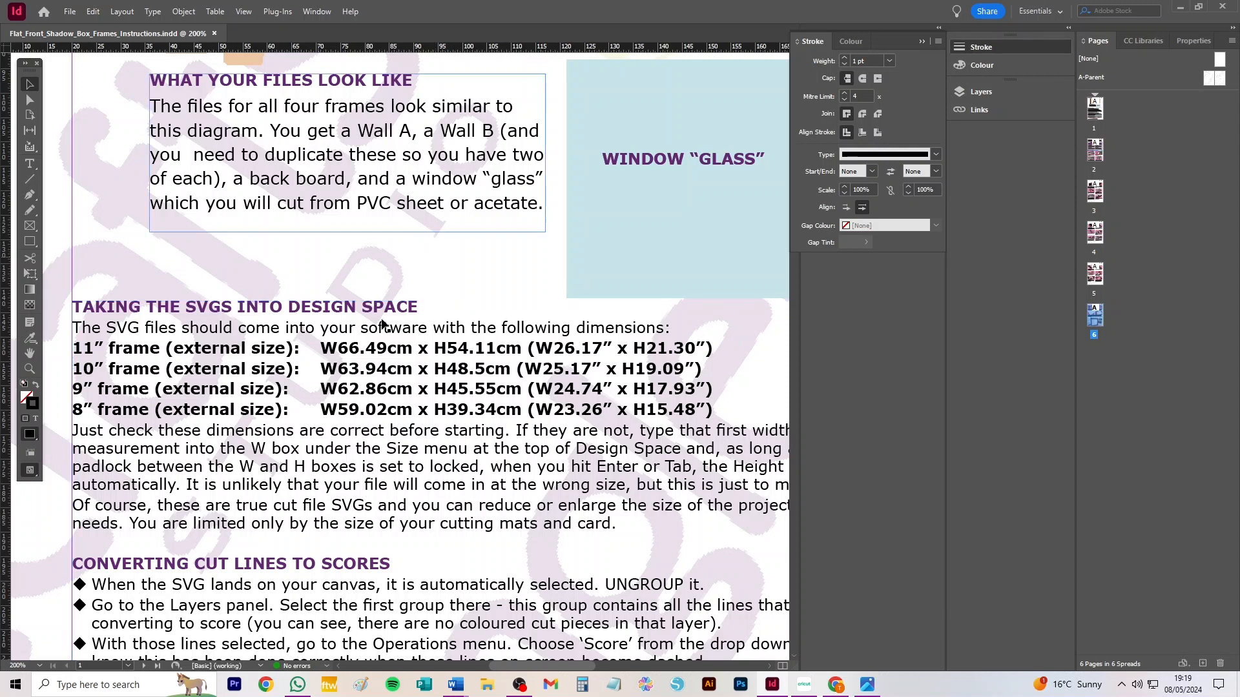
- Compare the diagram of walls, back board and window with the text on taking the SVGs into Design Space
scroll(477, 296, "right", 4)
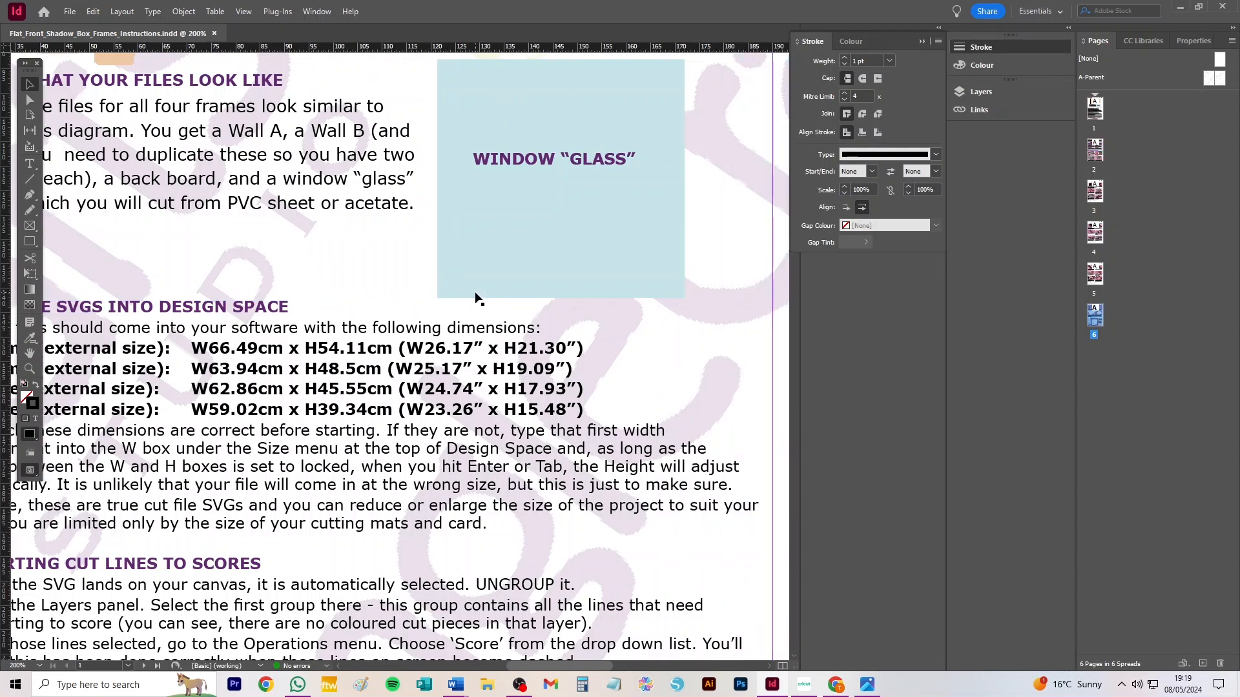
left_click(439, 294, "ctrl+alt")
left_click(437, 294, "ctrl+alt")
left_click(389, 363, "ctrl+alt")
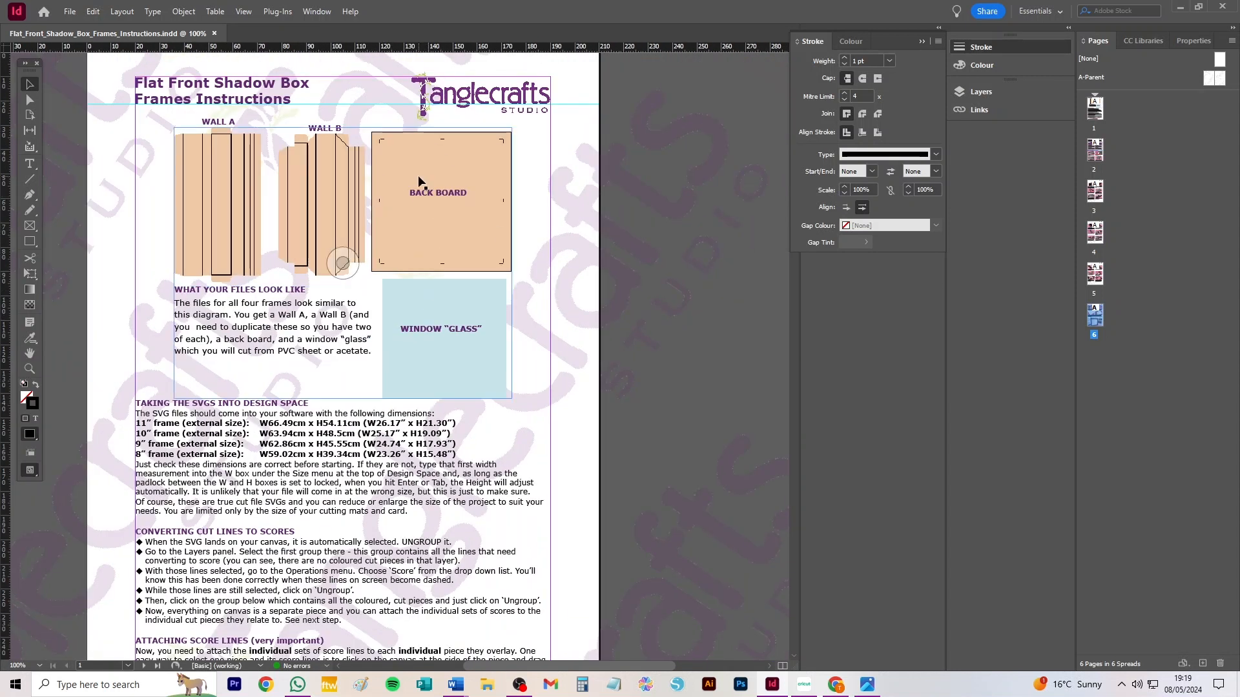
left_click(295, 437, "ctrl")
left_click(425, 354, "ctrl")
left_click(426, 353, "ctrl")
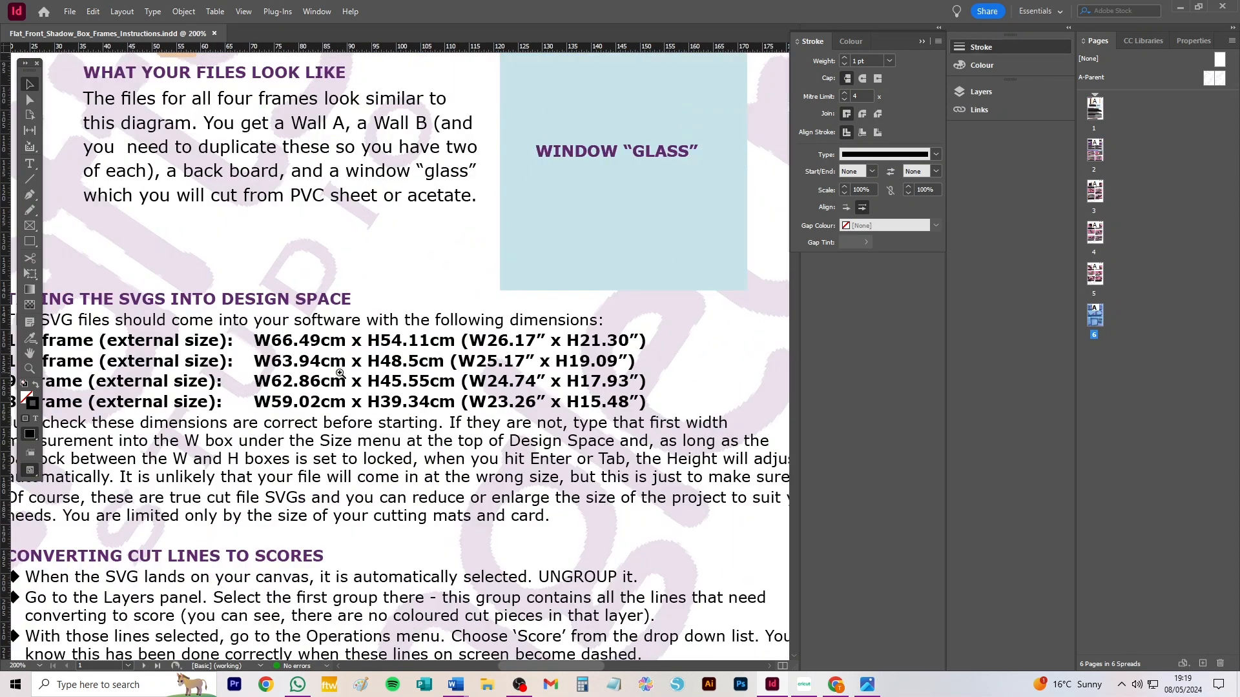
left_click_drag(260, 381, 335, 369)
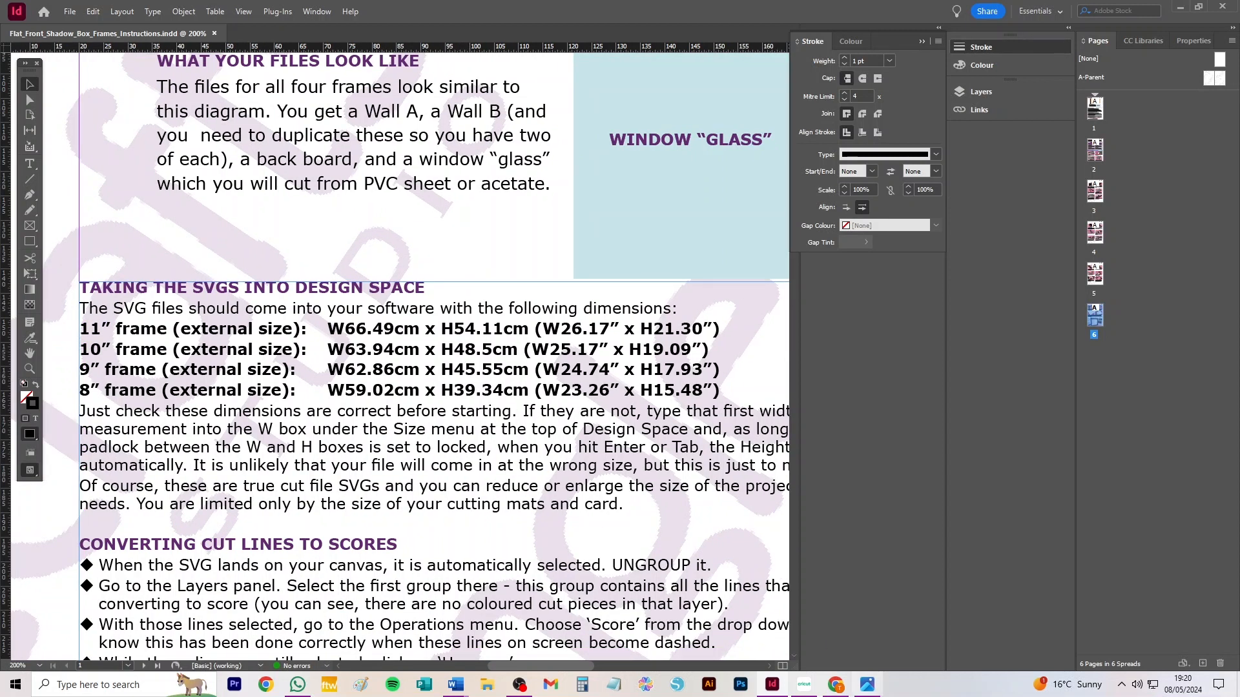
- Switch to Cricut Design Space and add the tan shadow box frame from the recent uploads to the canvas
left_click(804, 686)
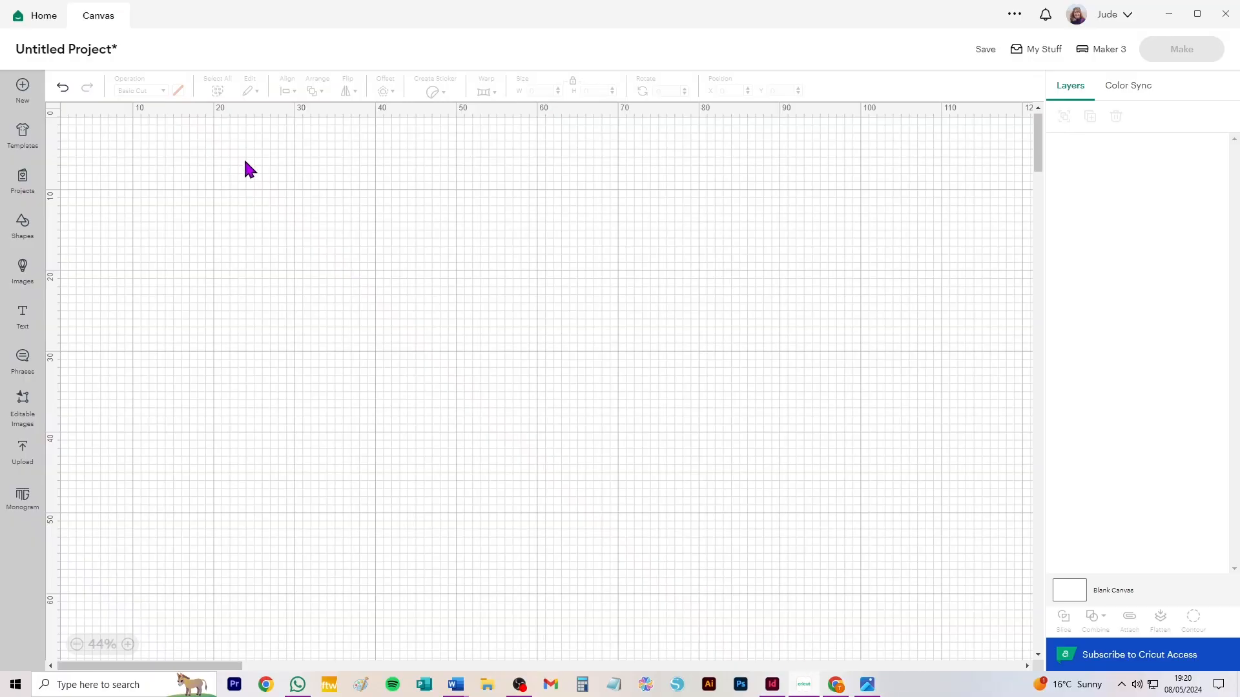
left_click(22, 452)
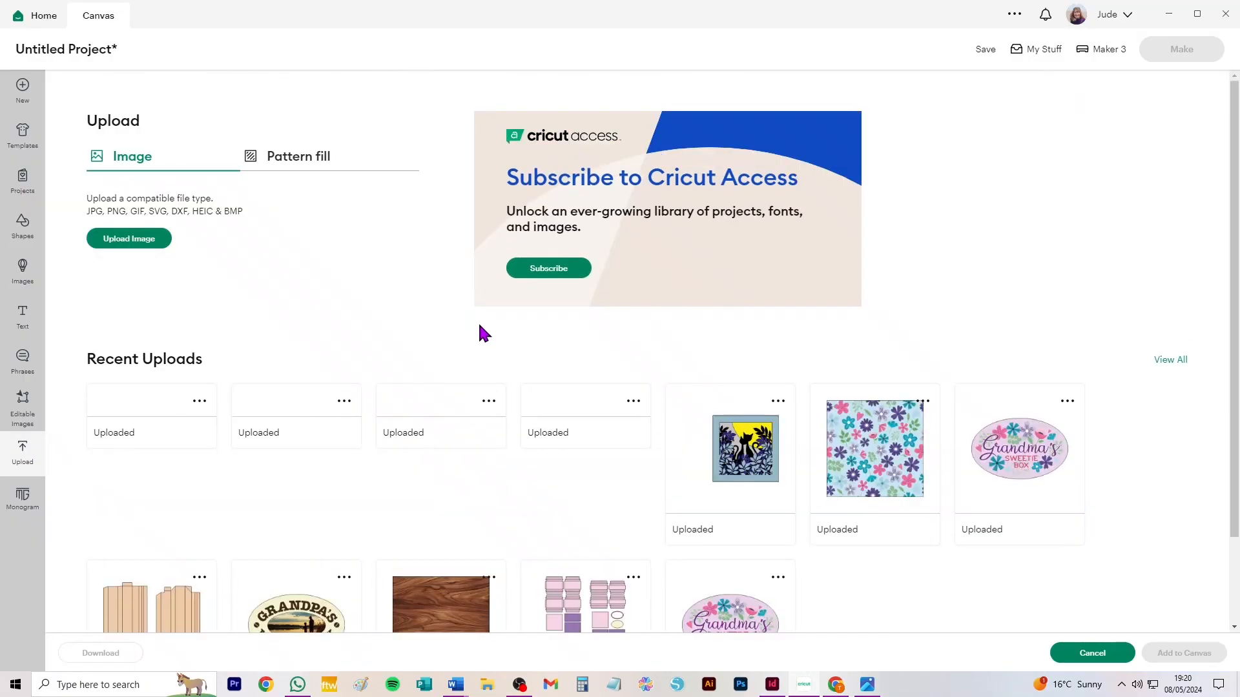
left_click(590, 510)
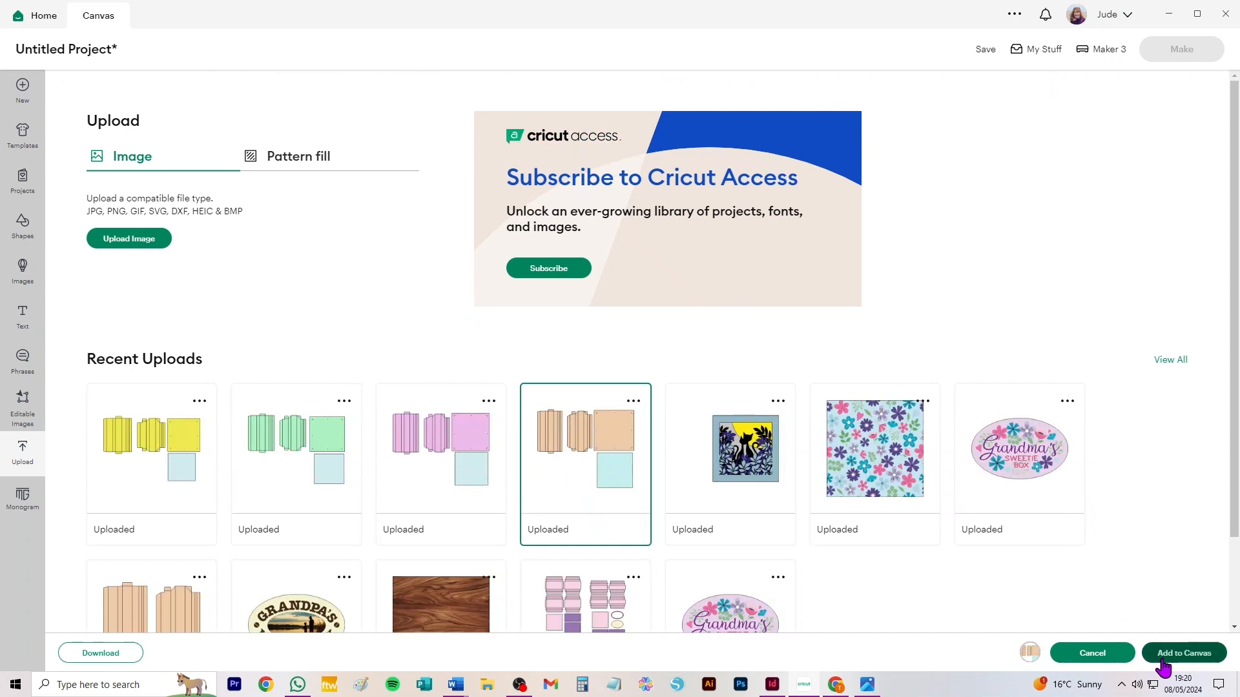
left_click(1159, 652)
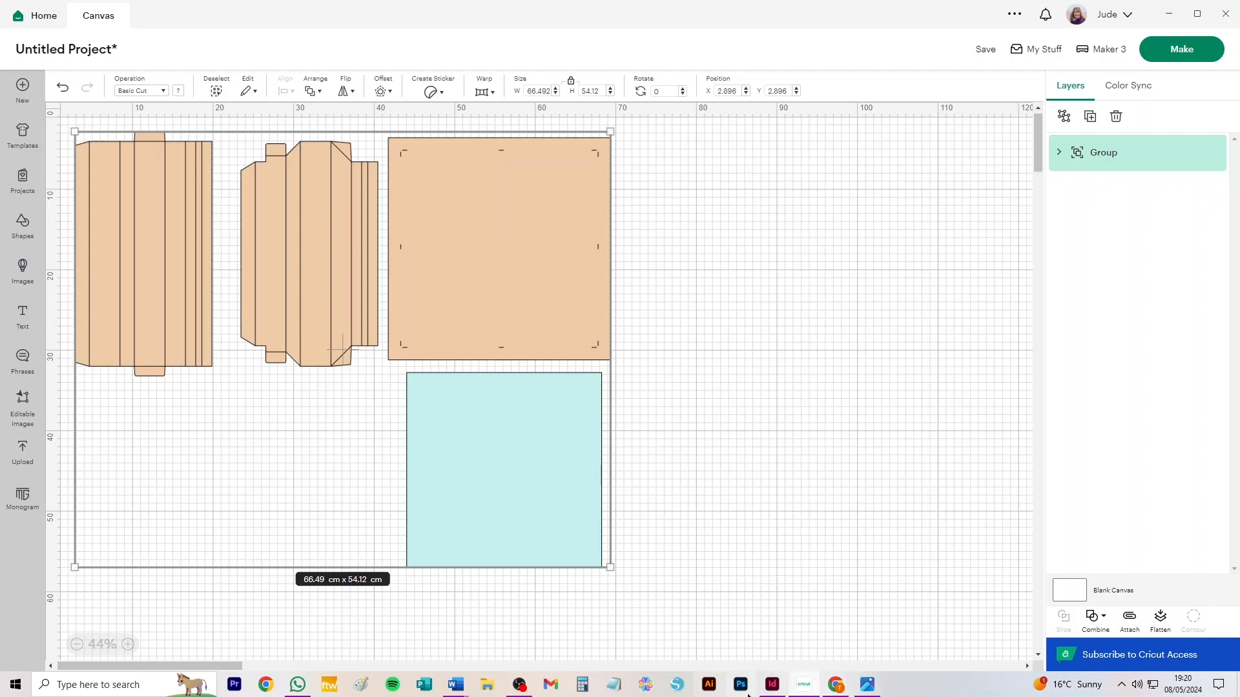
- Check the imported frame's size against the 11-inch frame dimensions in the InDesign instructions, and return to Design Space
mouse_move(774, 691)
left_click(772, 686)
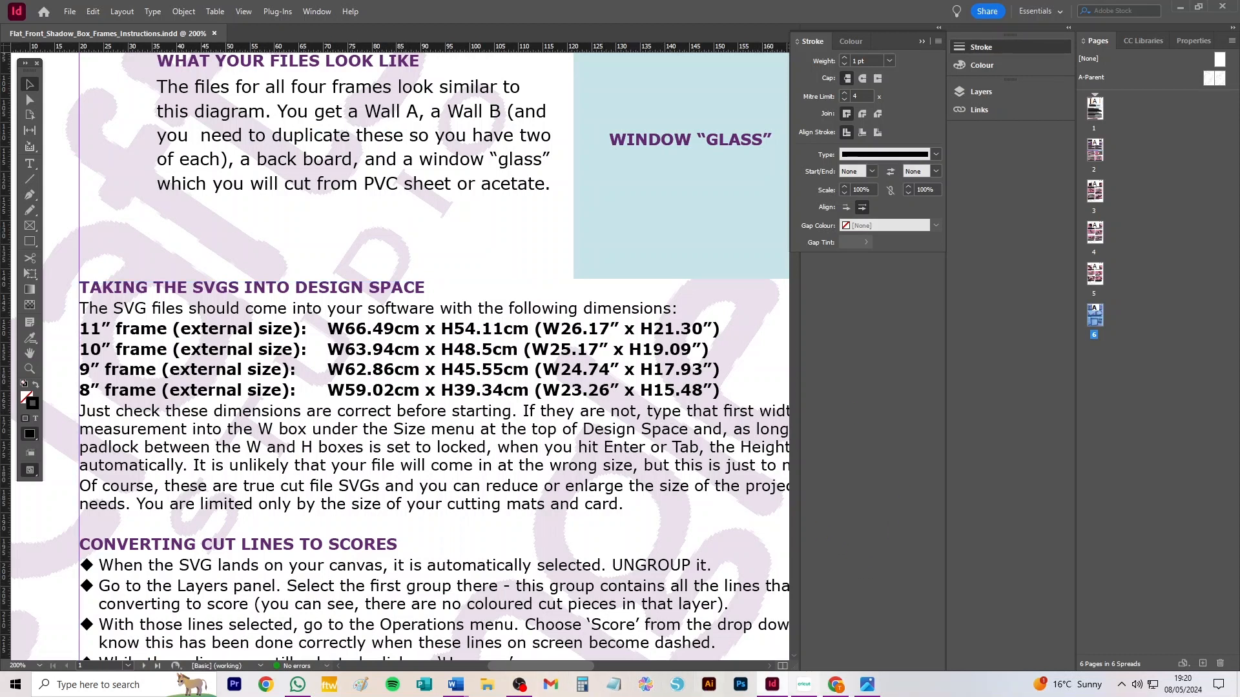
left_click(805, 685)
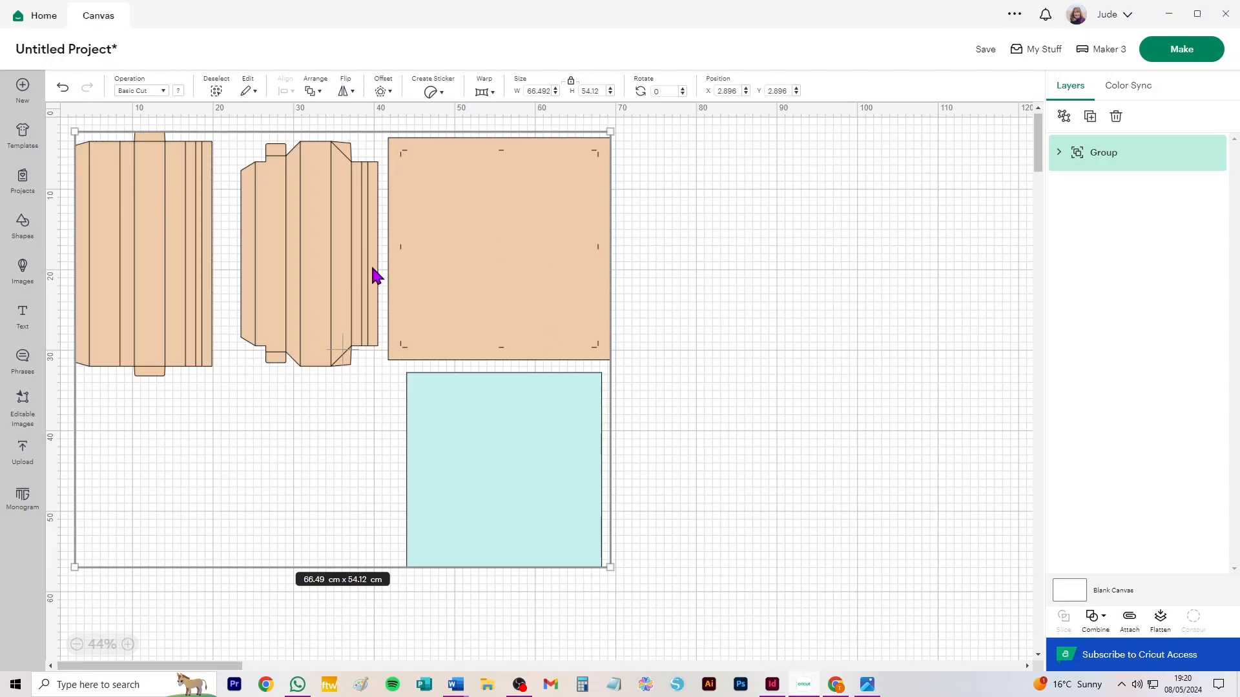
- Move the frame group to about X 17.3, Y 5.6 cm on the canvas, ungroup it and deselect everything
left_click_drag(473, 243, 597, 262)
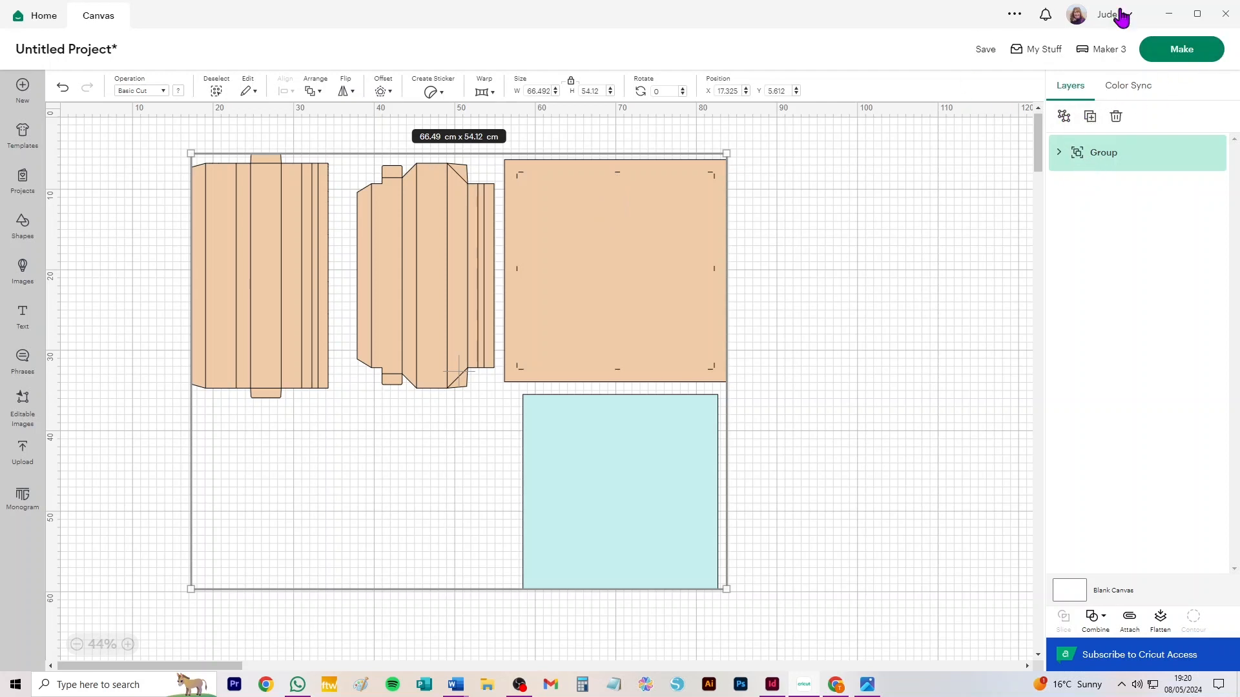
left_click(1064, 117)
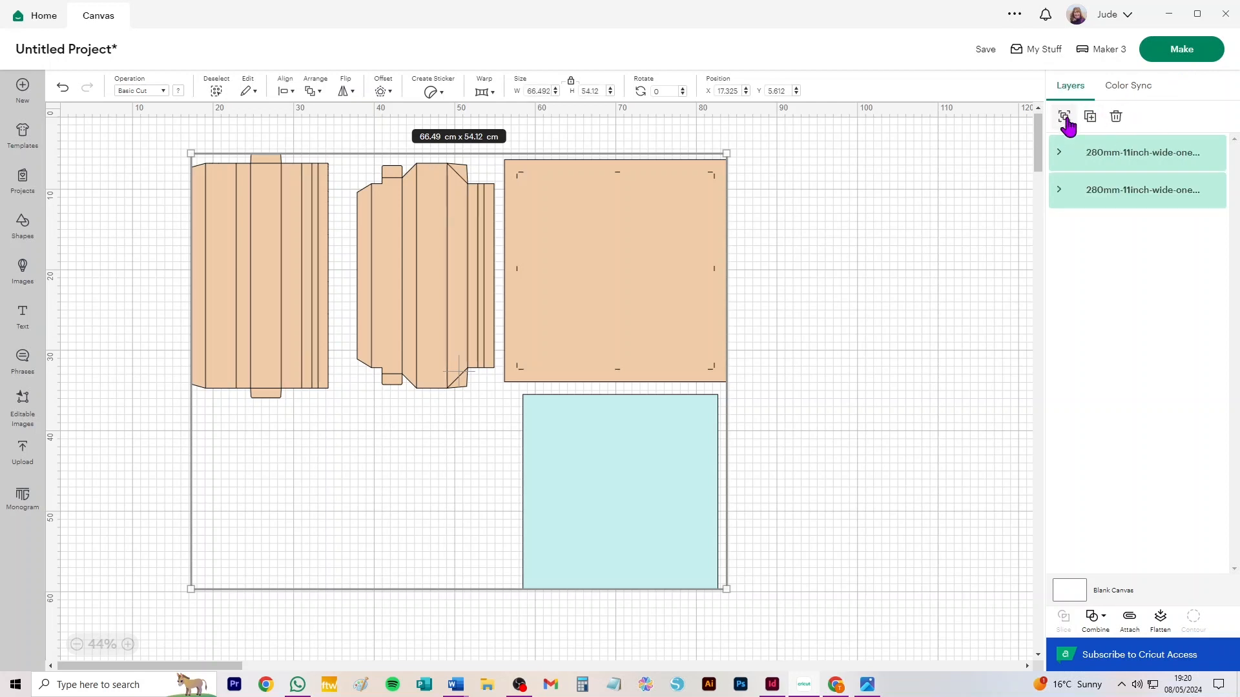
left_click(989, 185)
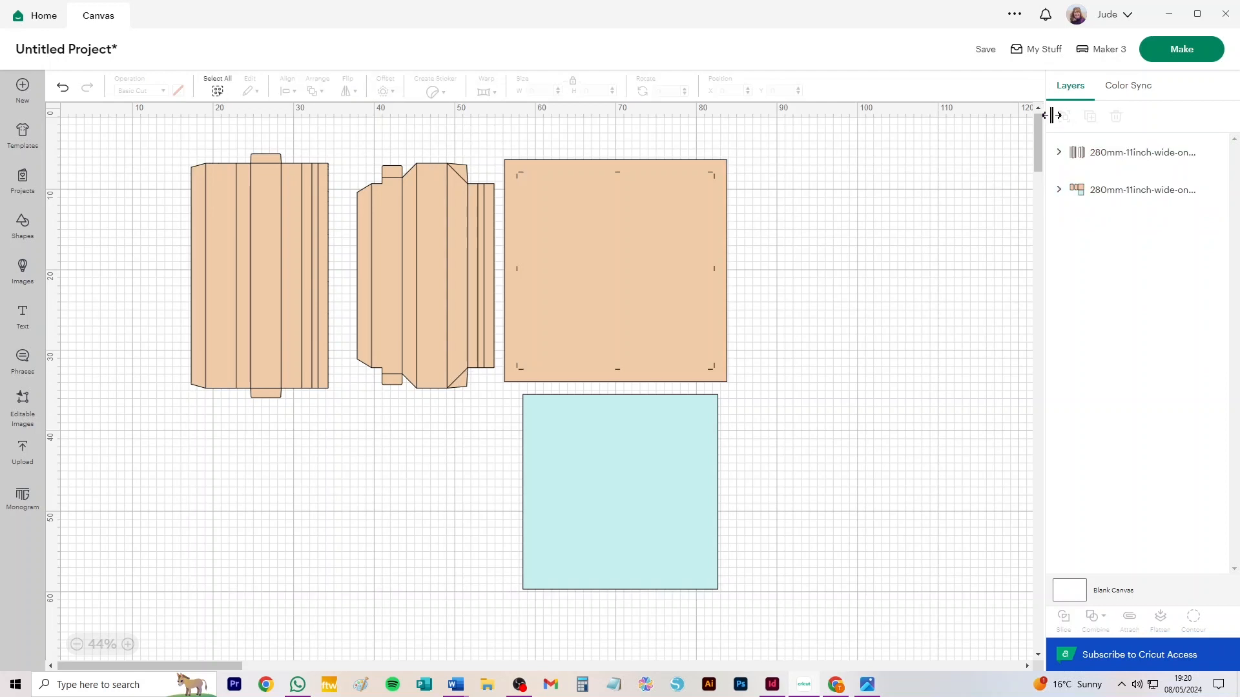
- Change the operation of the uncoloured fold-line group from Basic Cut to Score
left_click(1118, 162)
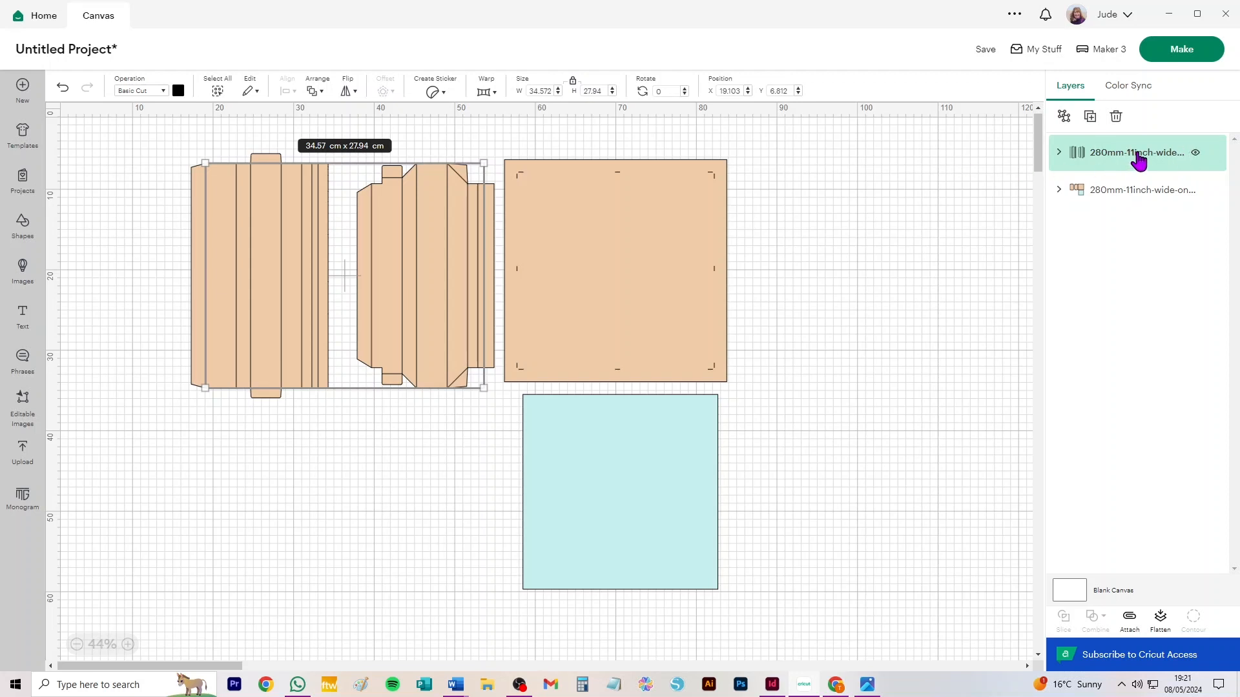
left_click(137, 92)
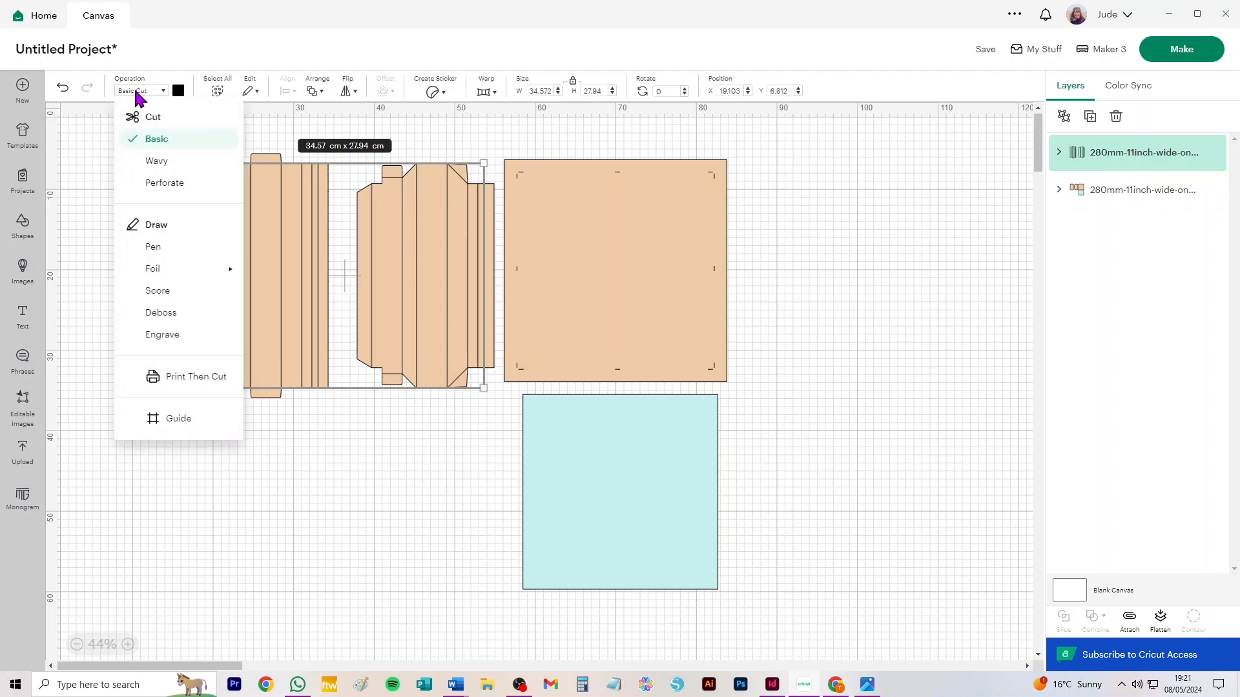
left_click(156, 285)
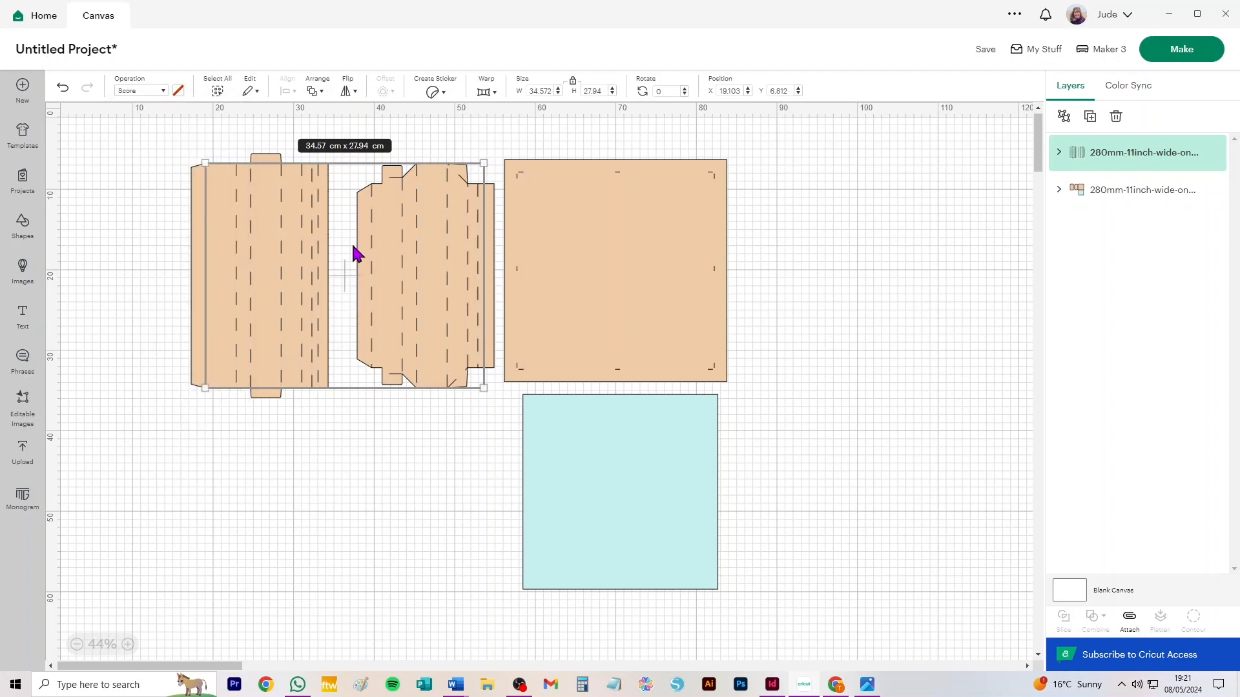
- Ungroup the score lines and the coloured cut pieces into separate layers, and clear the selection
left_click(1058, 154)
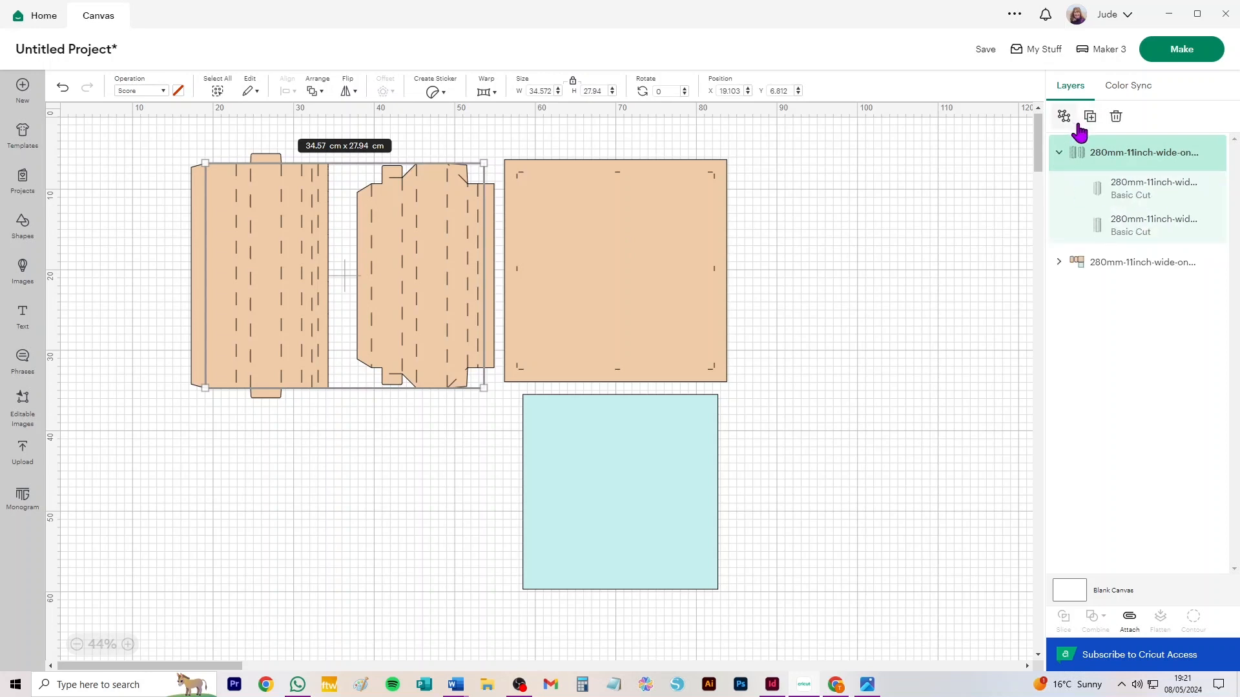
left_click(1063, 117)
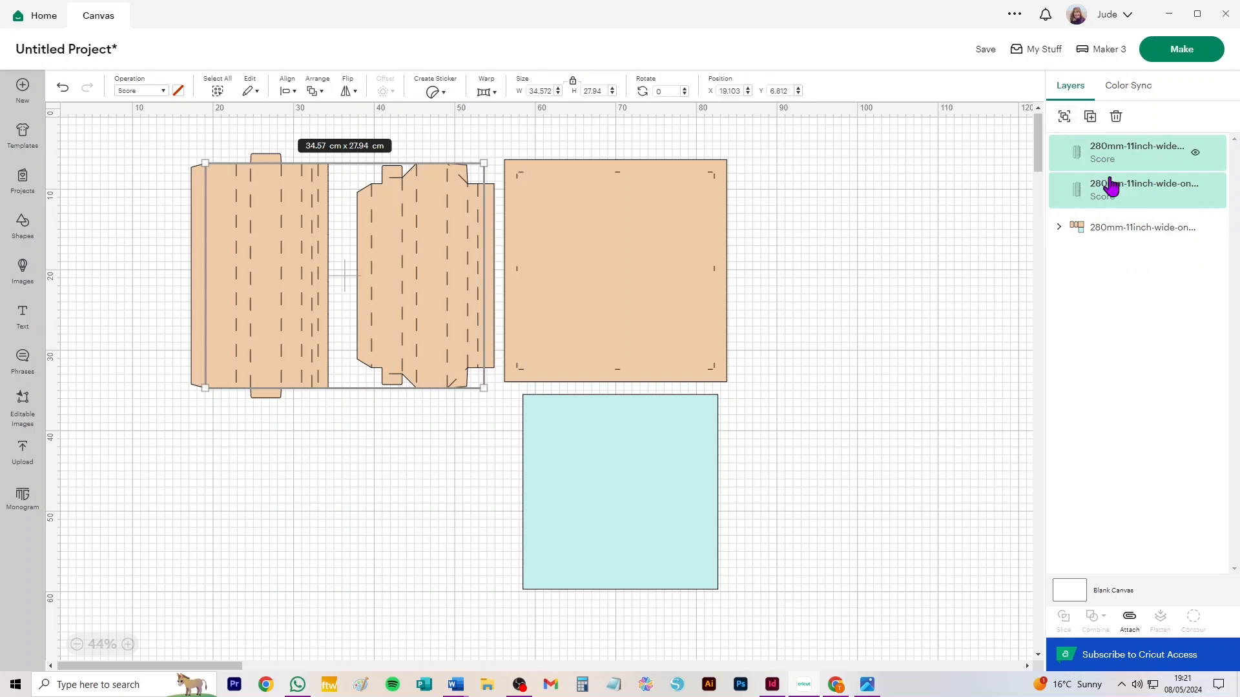
left_click(1114, 236)
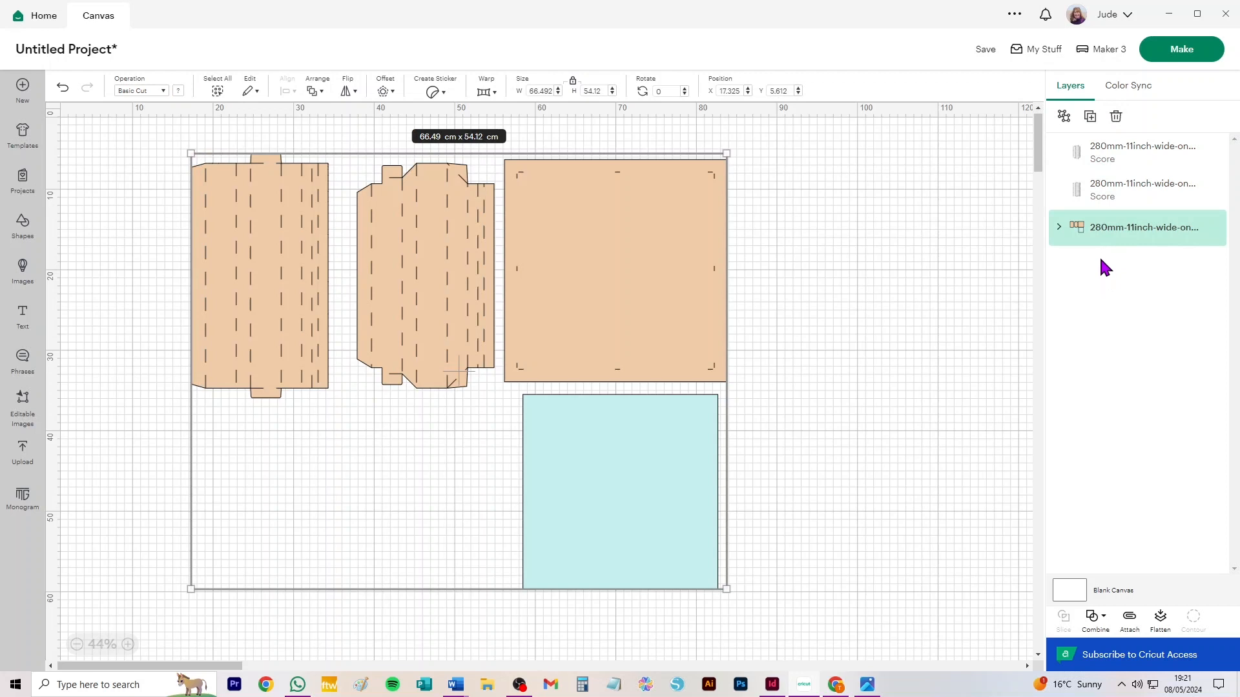
left_click(1064, 117)
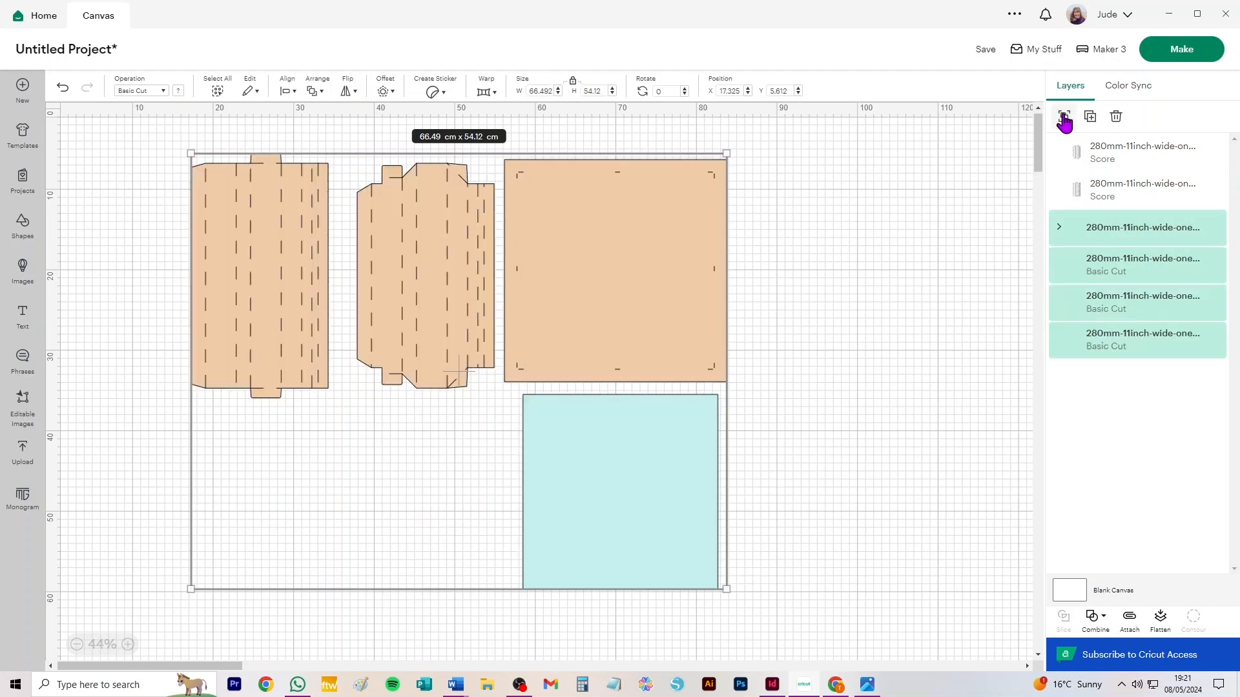
left_click(772, 274)
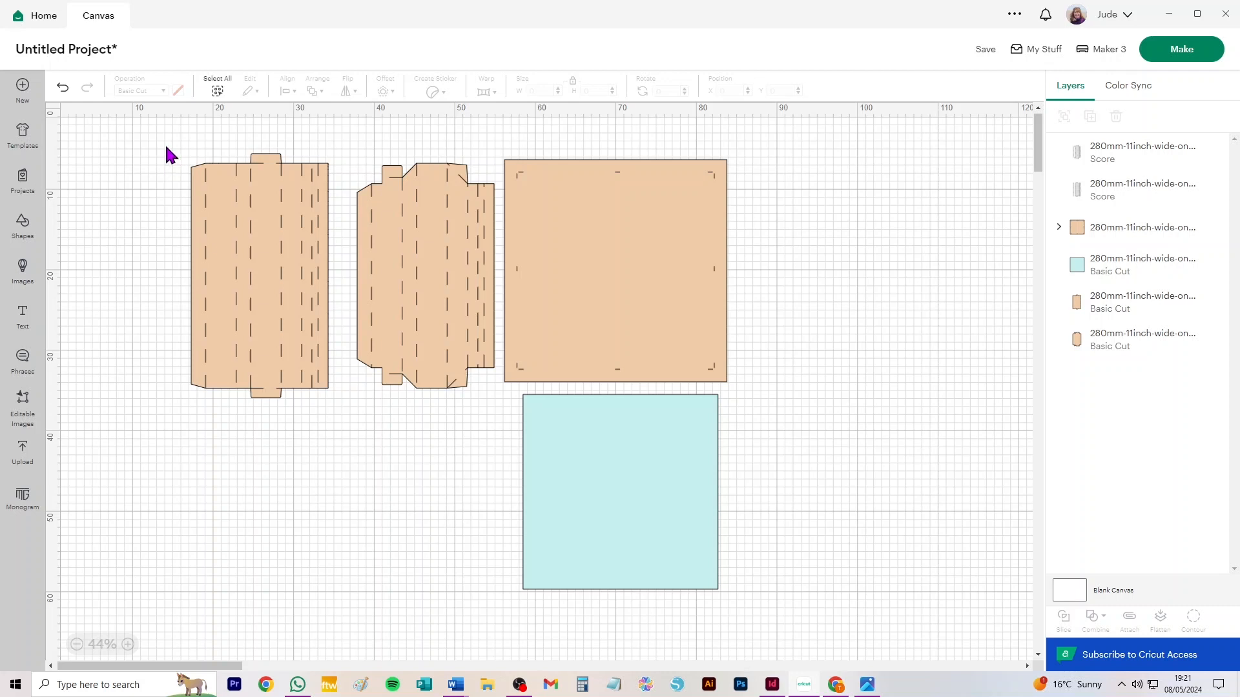
- Attach the score lines of the first wall piece to its tan cut shape
left_click_drag(162, 141, 342, 449)
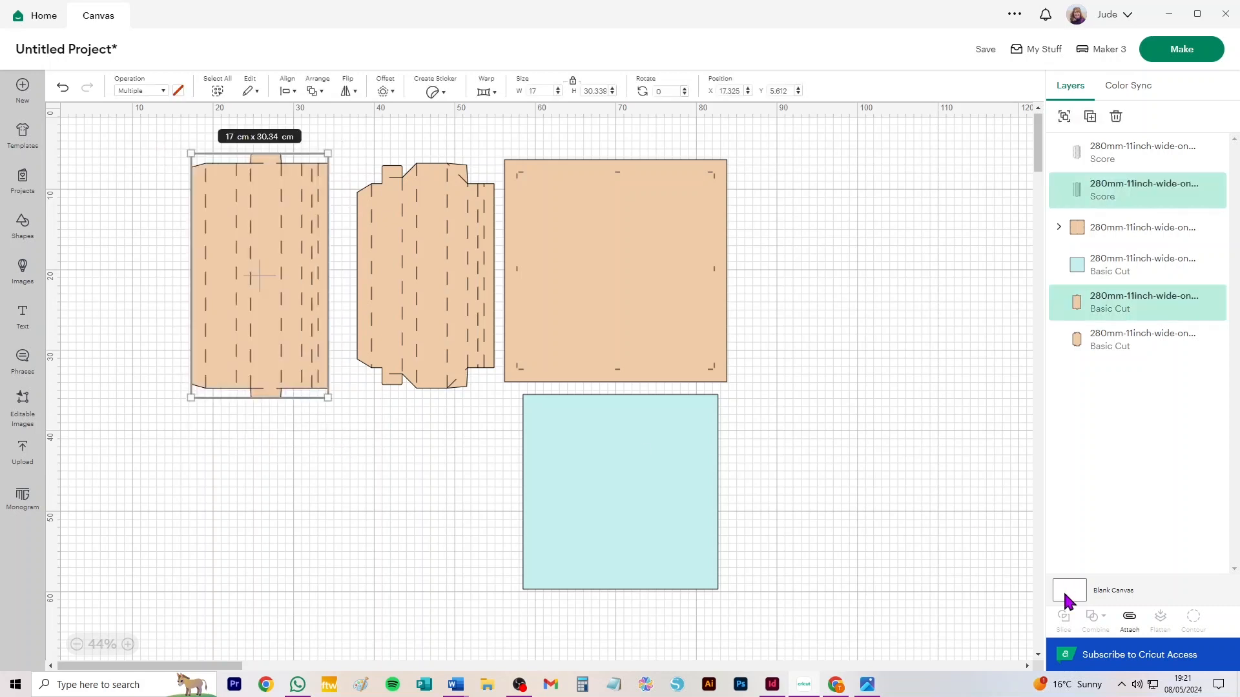
left_click(1136, 629)
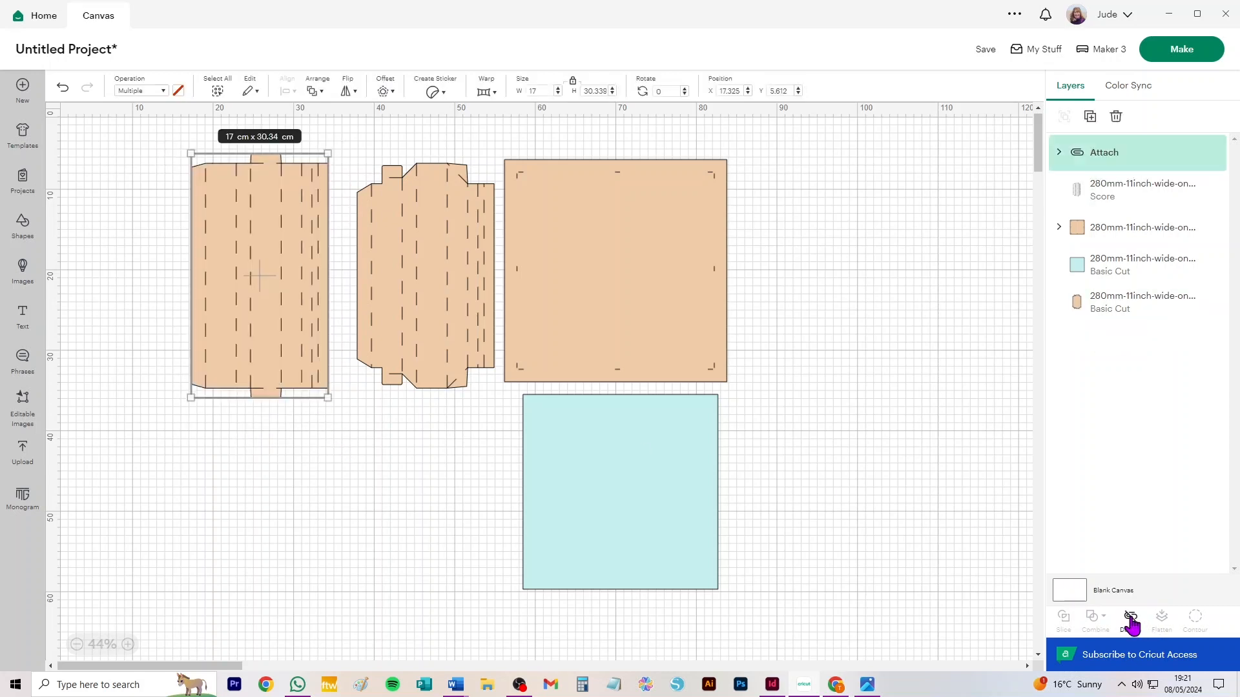
- Attach the second wall piece's score lines to its cut shape, and space the two wall pieces at about X 5.4 and X 26.5 cm
left_click_drag(271, 223, 177, 228)
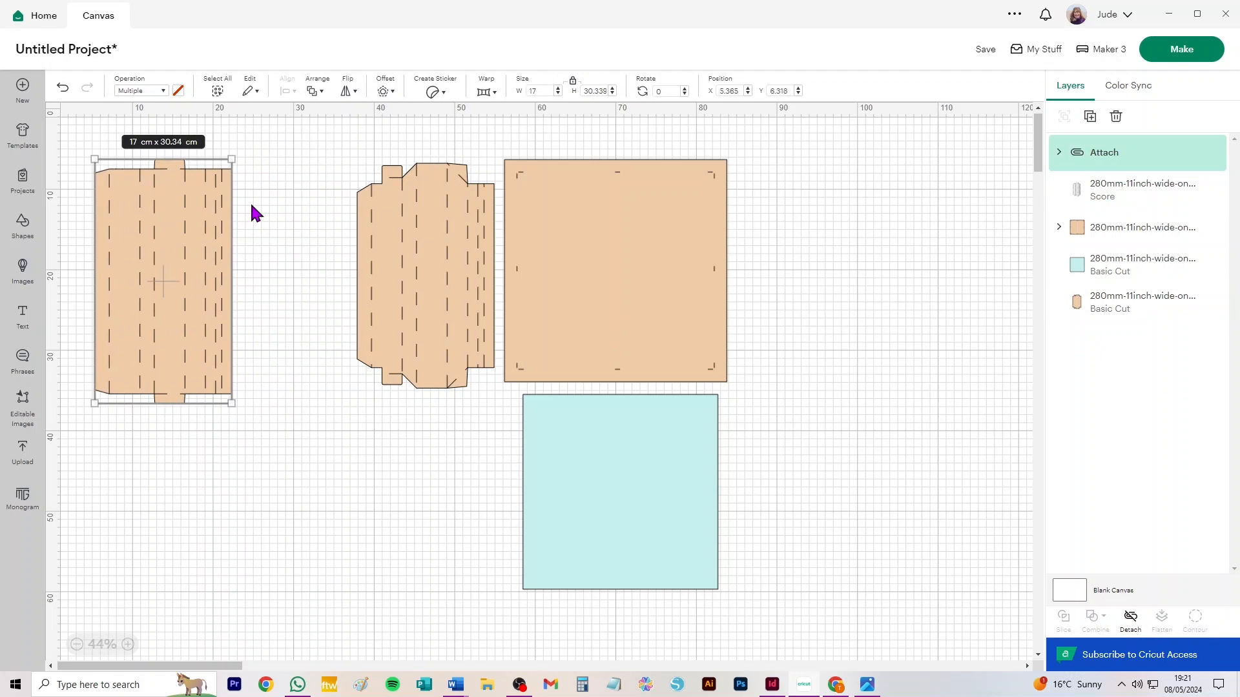
left_click_drag(322, 146, 512, 453)
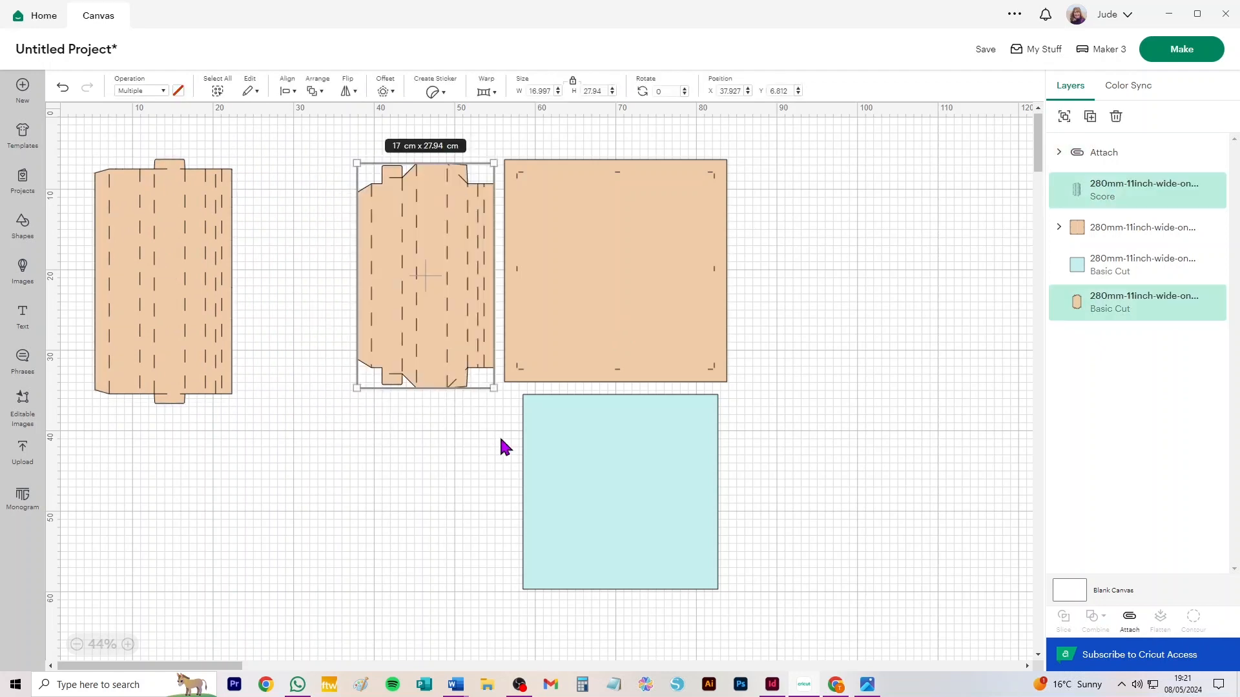
left_click(1129, 621)
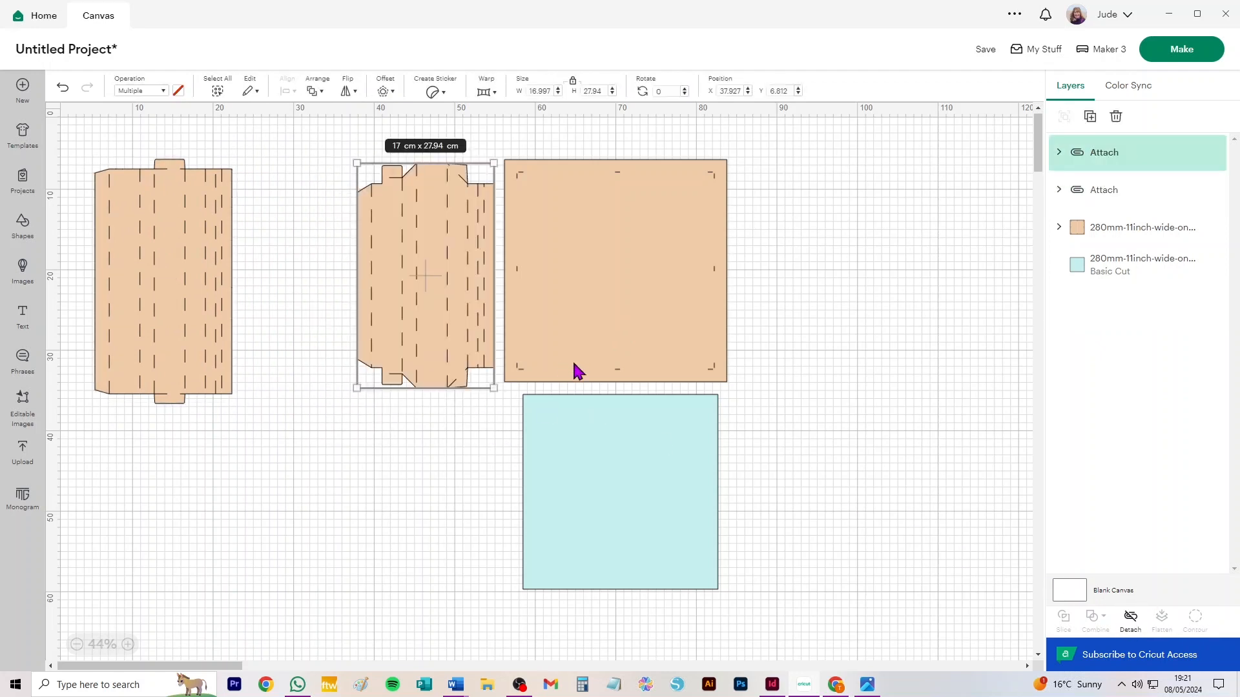
left_click_drag(431, 244, 340, 249)
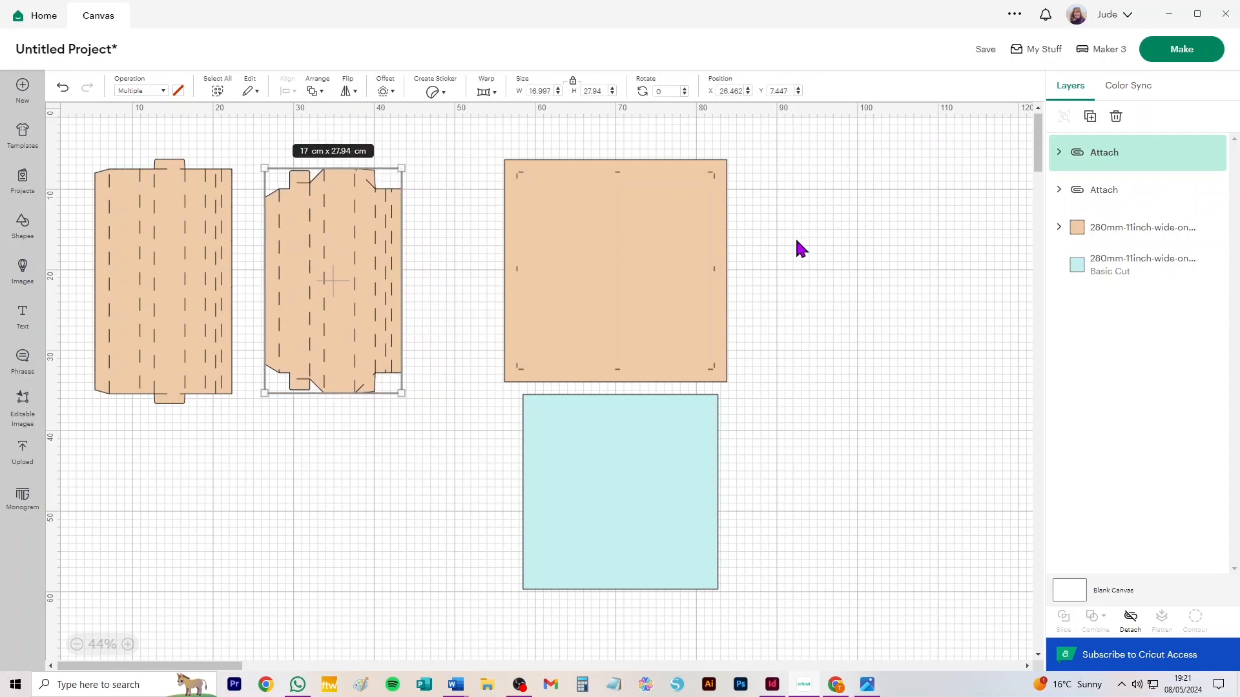
- Attach the large tan square panel together with its corner and edge marks, and clear the selection
scroll(693, 253, "up", 5)
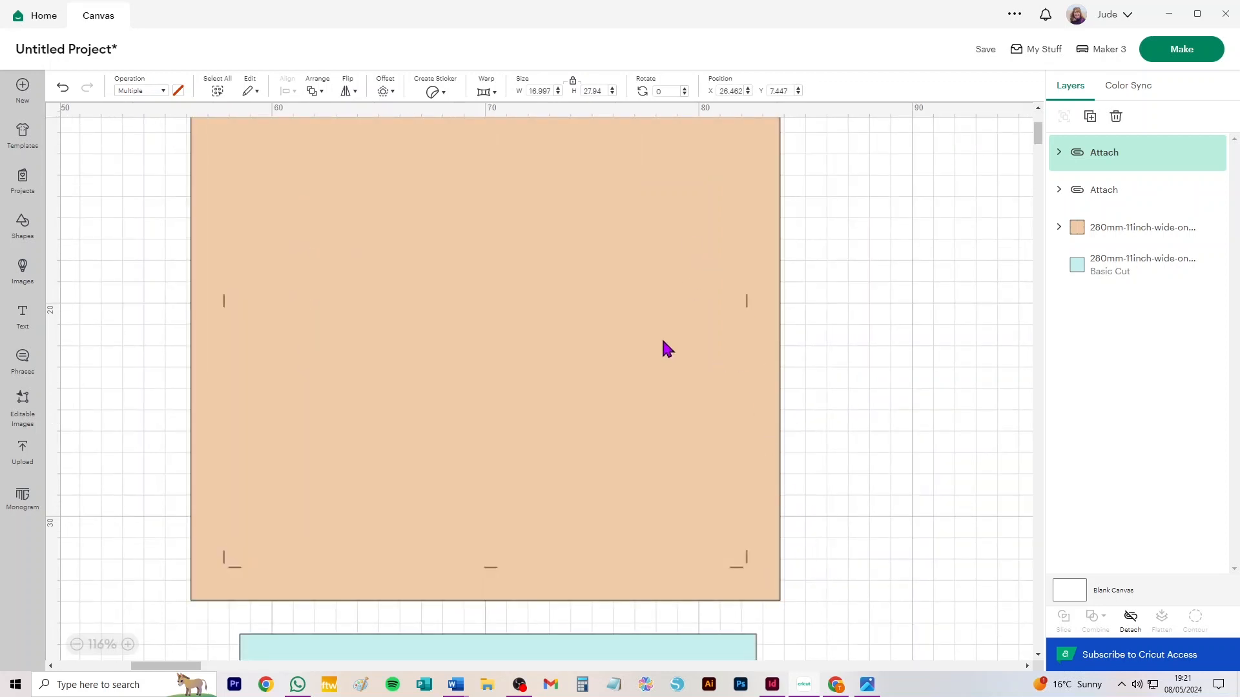
scroll(738, 298, "down", 2)
left_click_drag(595, 277, 577, 328)
left_click_drag(787, 140, 228, 588)
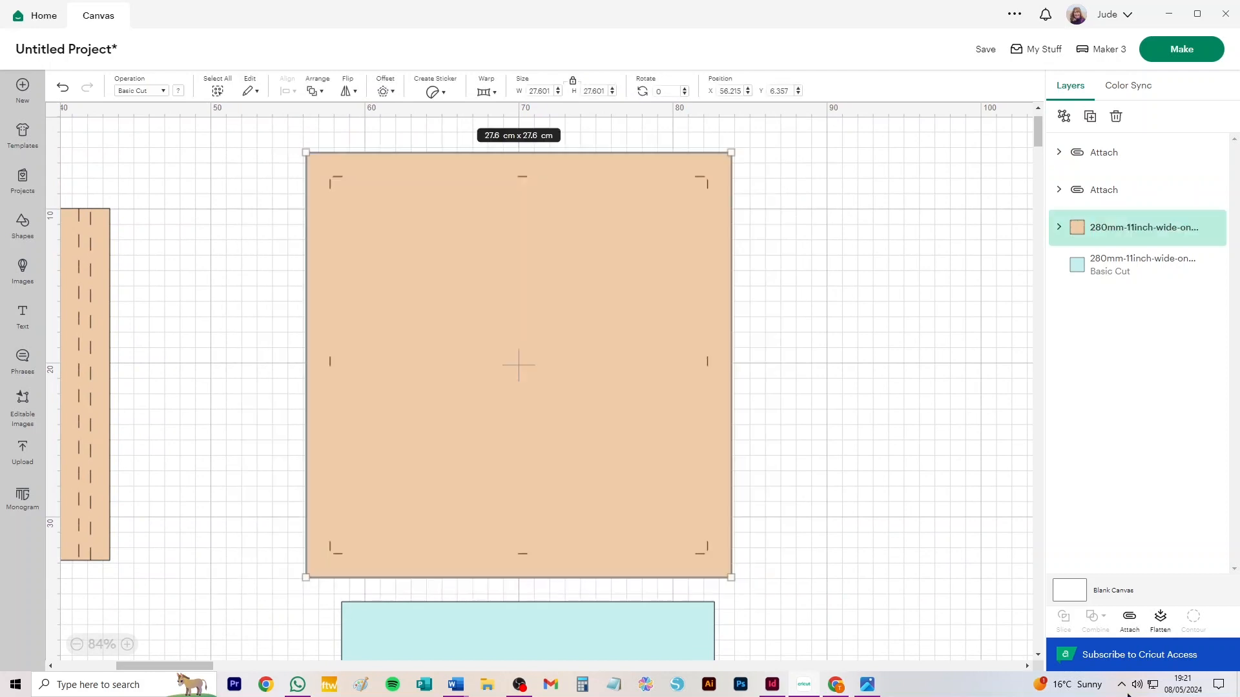
left_click(1129, 624)
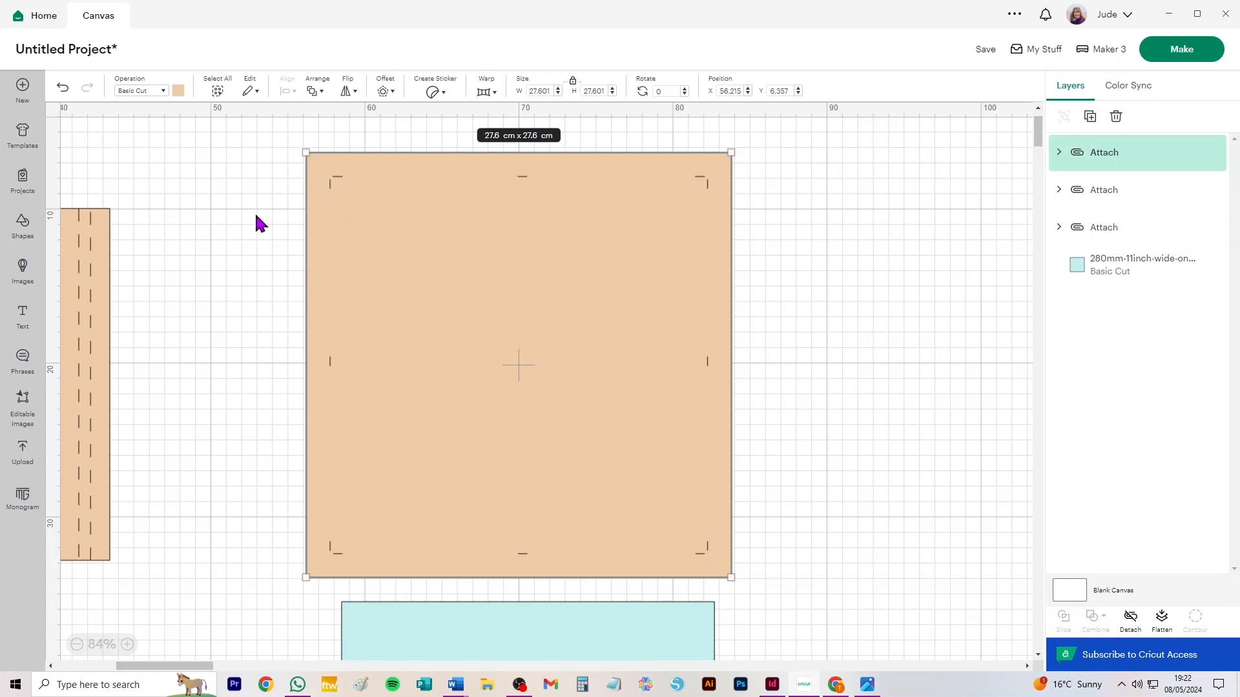
left_click(234, 189)
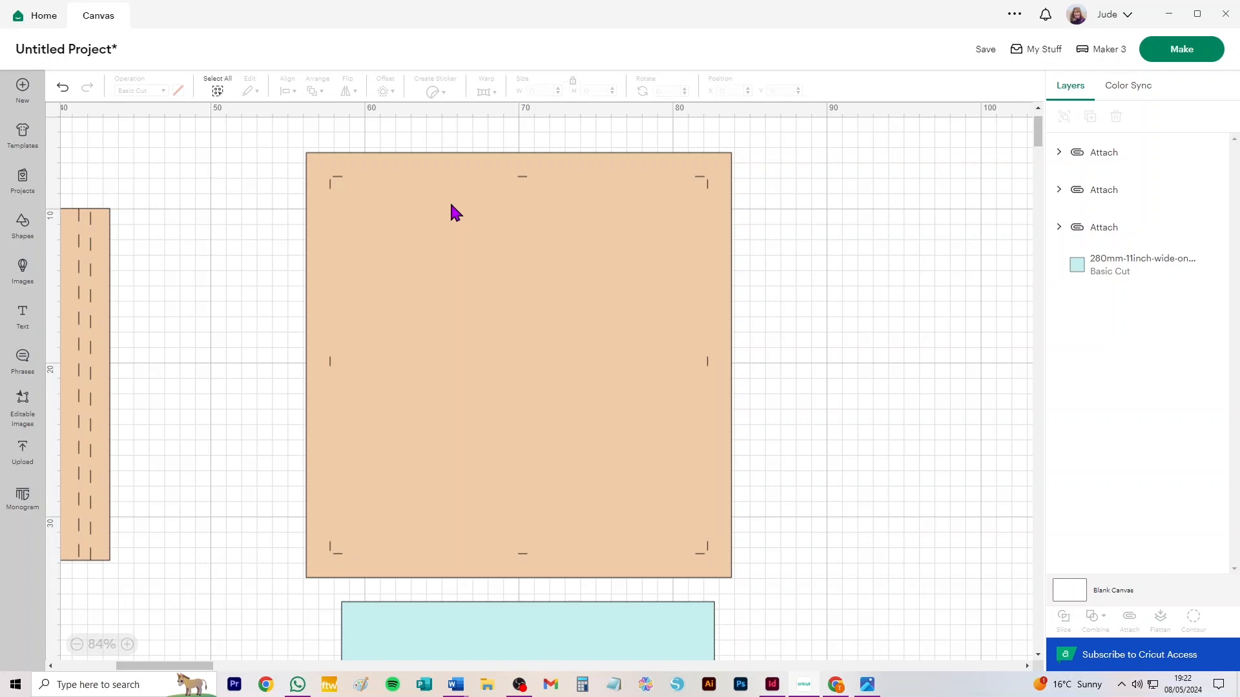
scroll(188, 420, "down", 5)
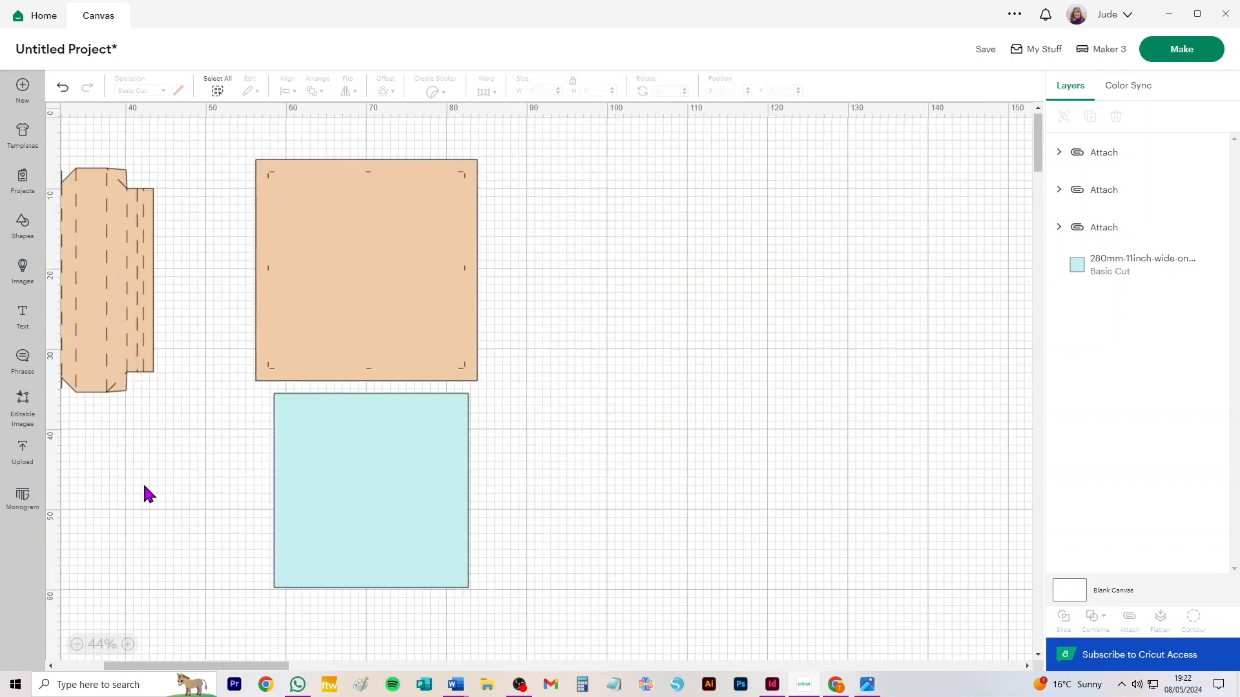
left_click_drag(144, 481, 629, 528)
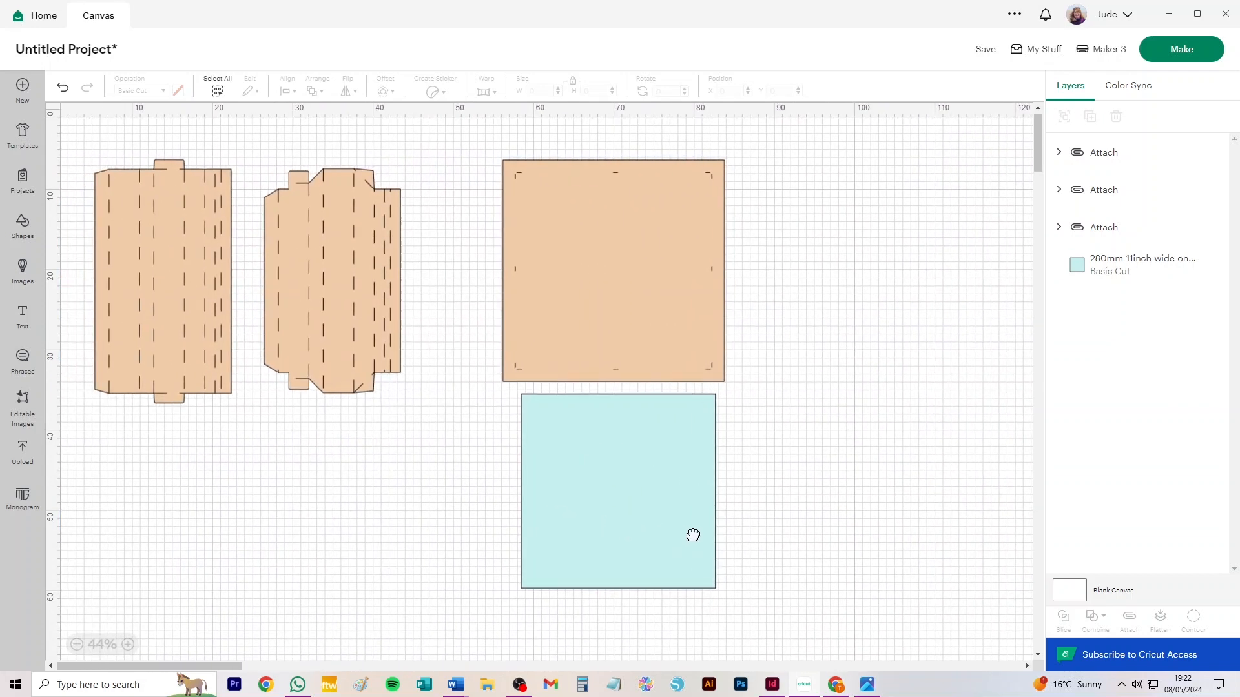
left_click(712, 541)
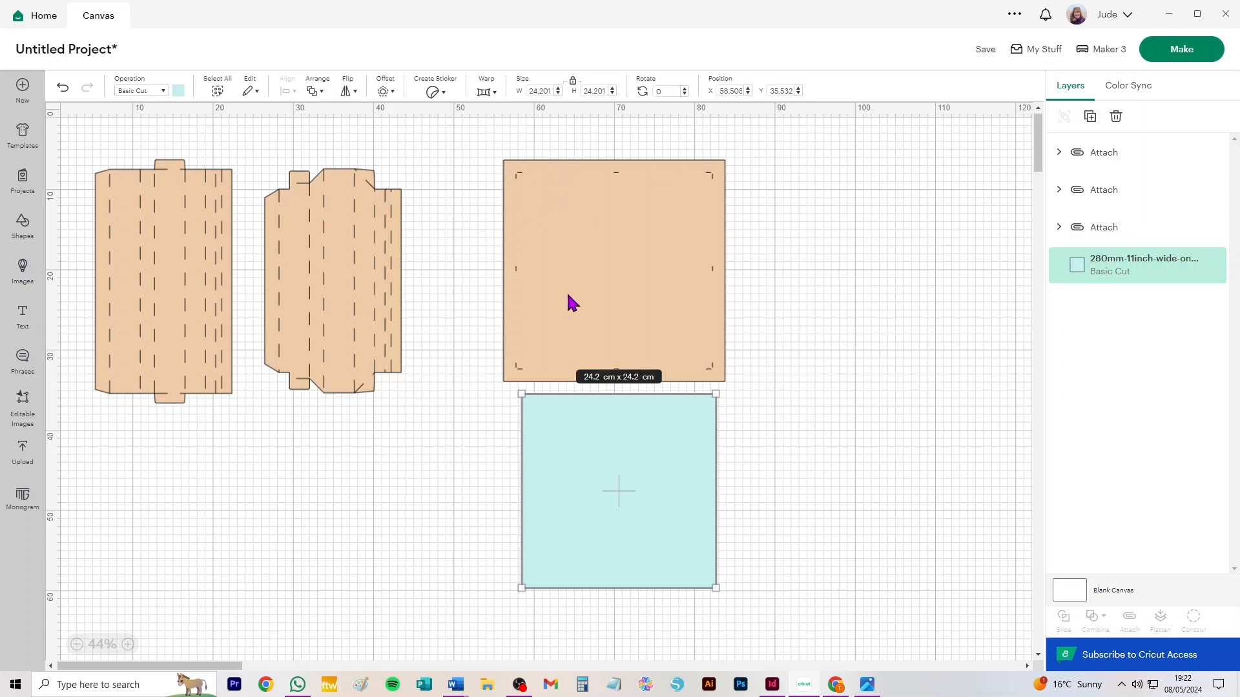
left_click(407, 420)
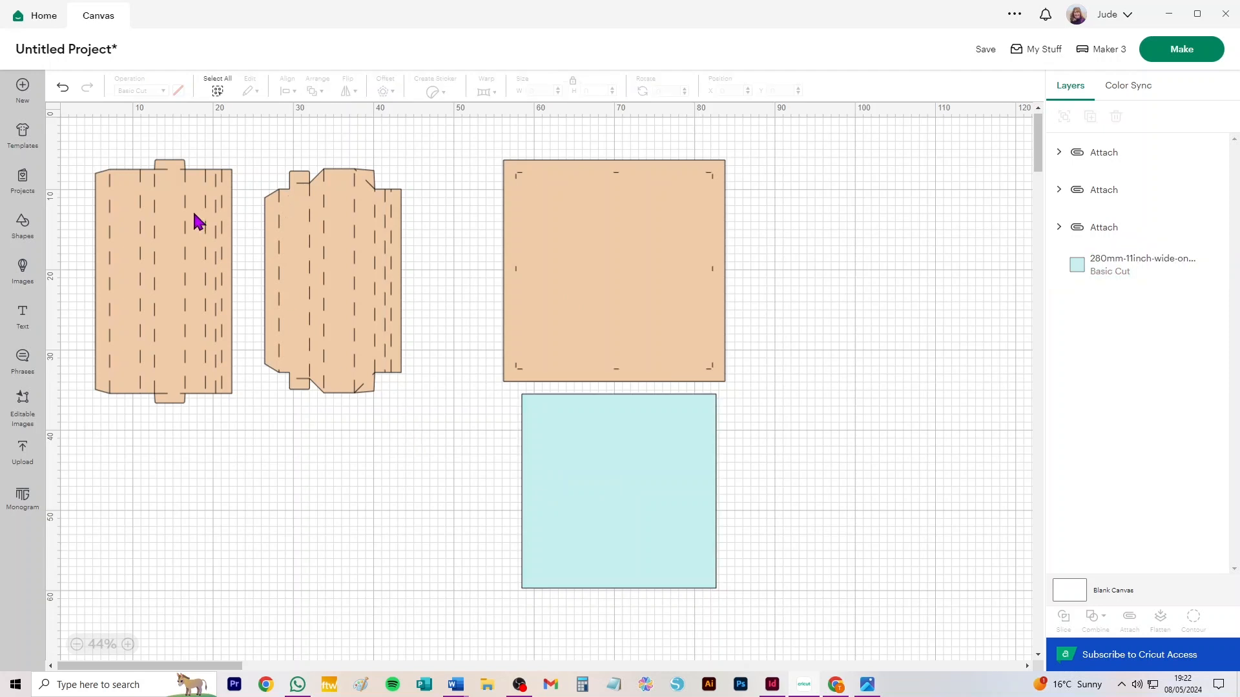
- Shift both tan wall pieces slightly down the canvas, placing the first at about X 5.1, Y 7.9 cm
left_click(161, 227)
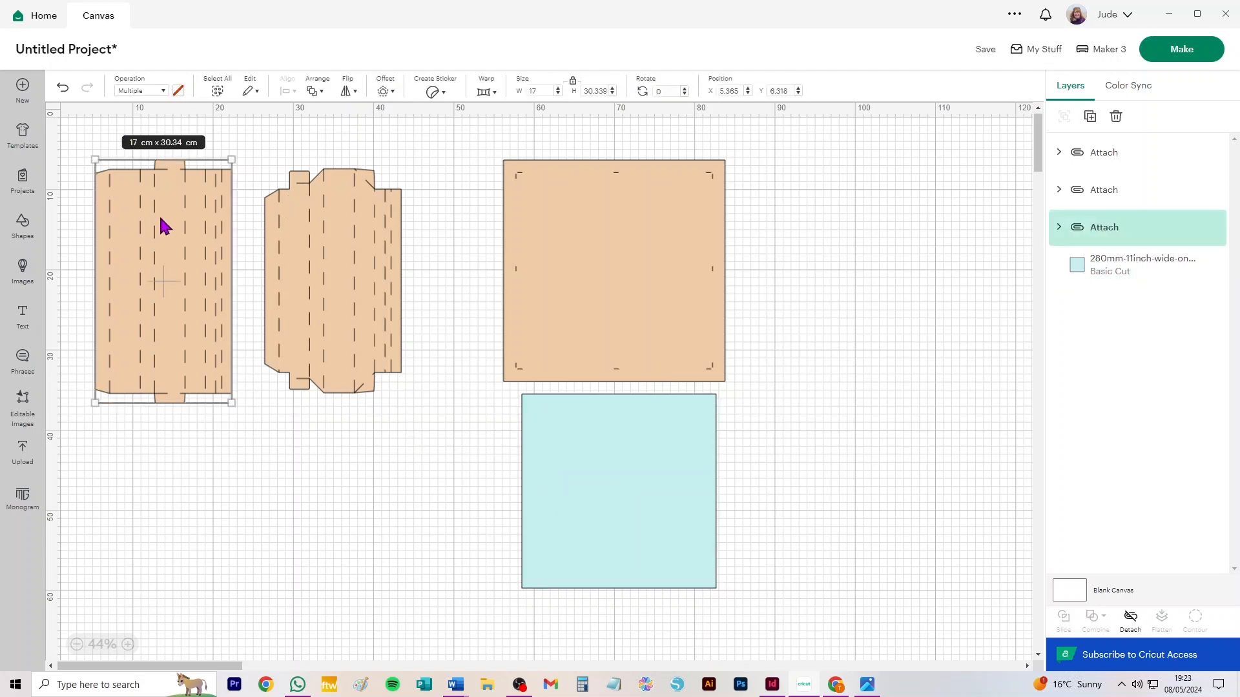
left_click(320, 249, "shift")
left_click(438, 149)
left_click_drag(189, 238, 186, 252)
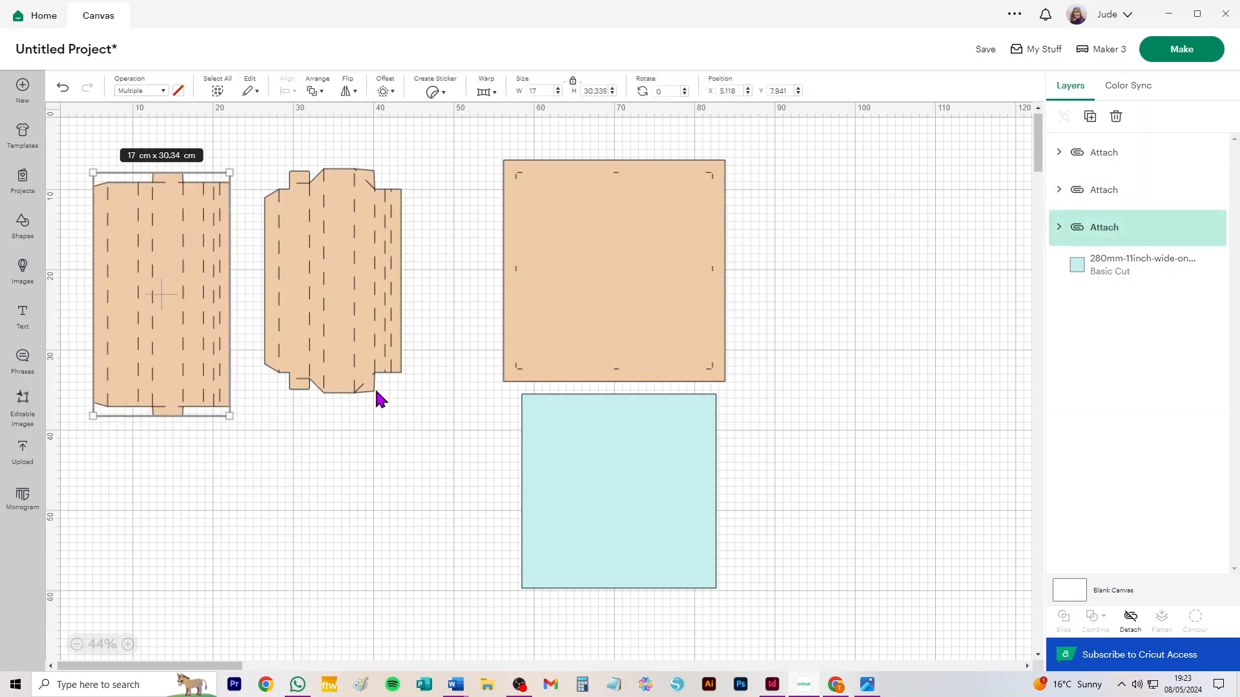
mouse_move(340, 289)
left_mouse_down()
mouse_move(368, 285)
mouse_move(349, 294)
left_mouse_up()
- Duplicate both wall pieces together, place the copies directly below the originals at about X 5.1, Y 38.4 cm, and deselect them
left_click_drag(458, 153, 113, 439)
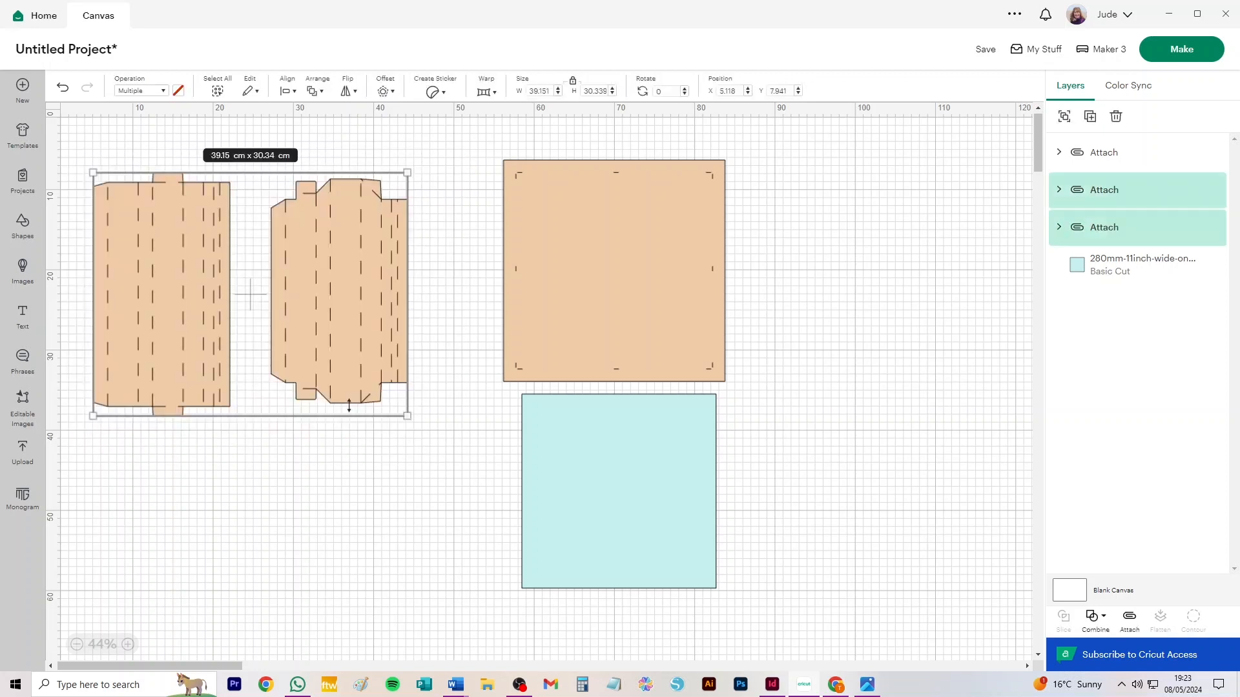
key("ctrl+d")
left_click_drag(343, 314, 327, 485)
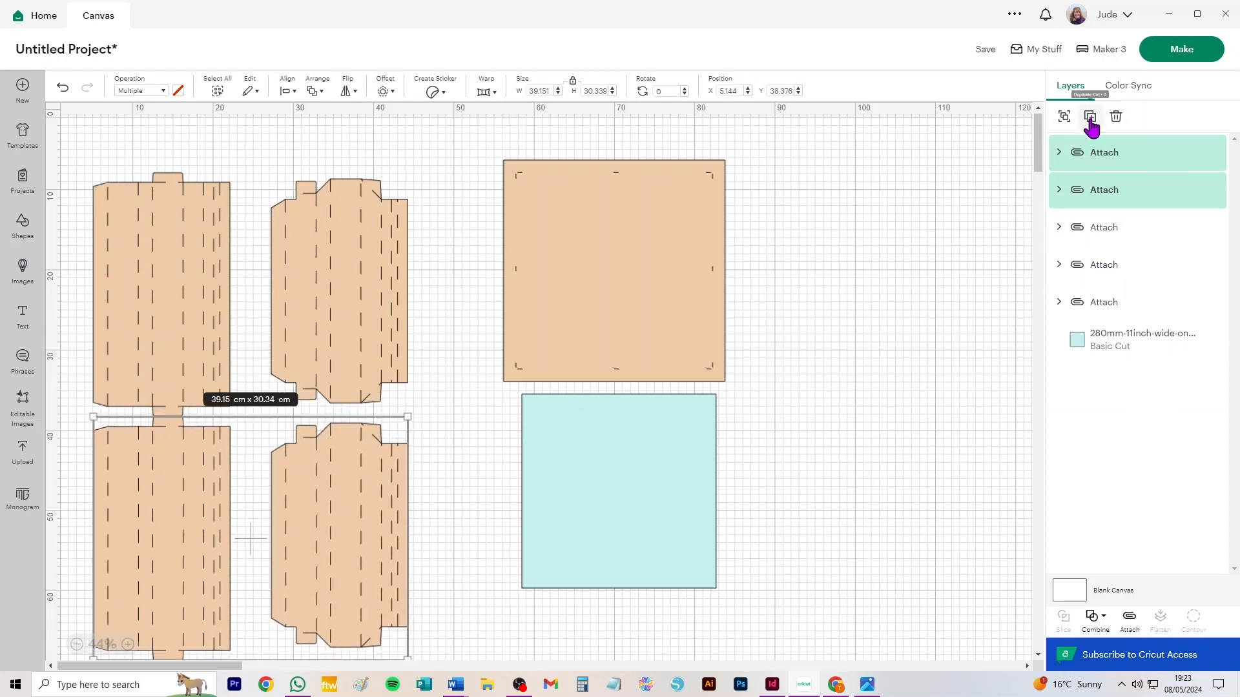
left_click(843, 192)
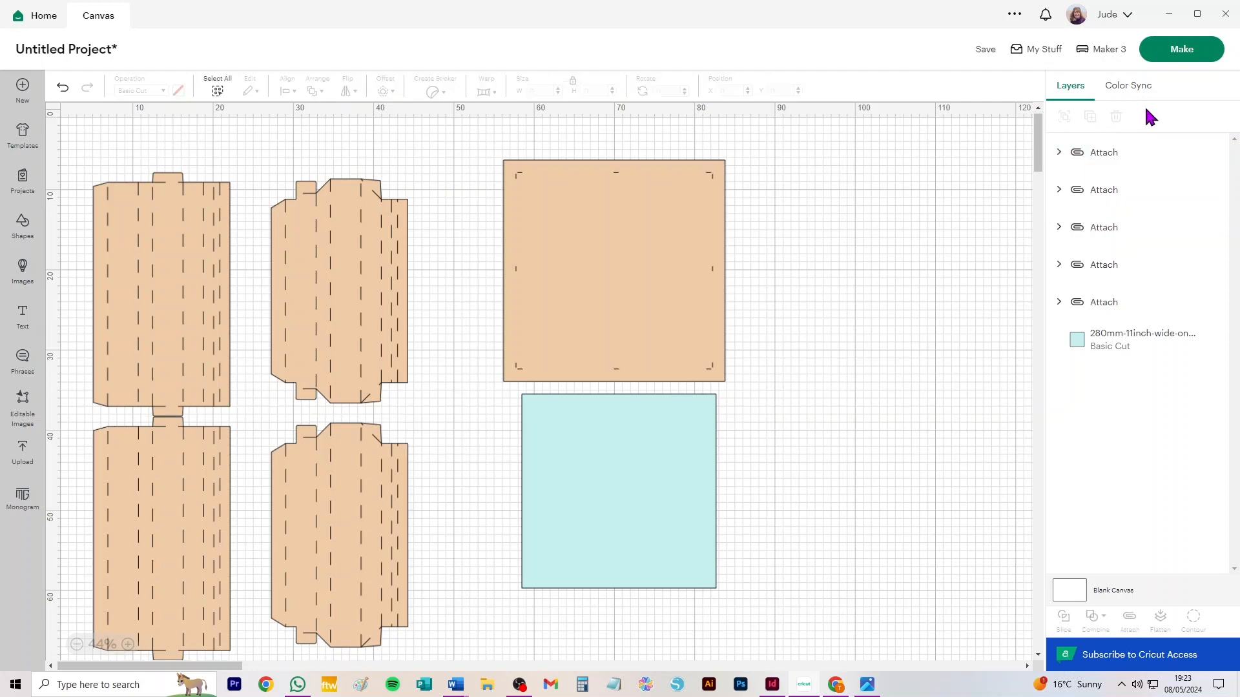
- Send the project to the mat preview and try a material size of 29.7 cm x 42.0 cm (A3) for the first mat
left_click(1200, 51)
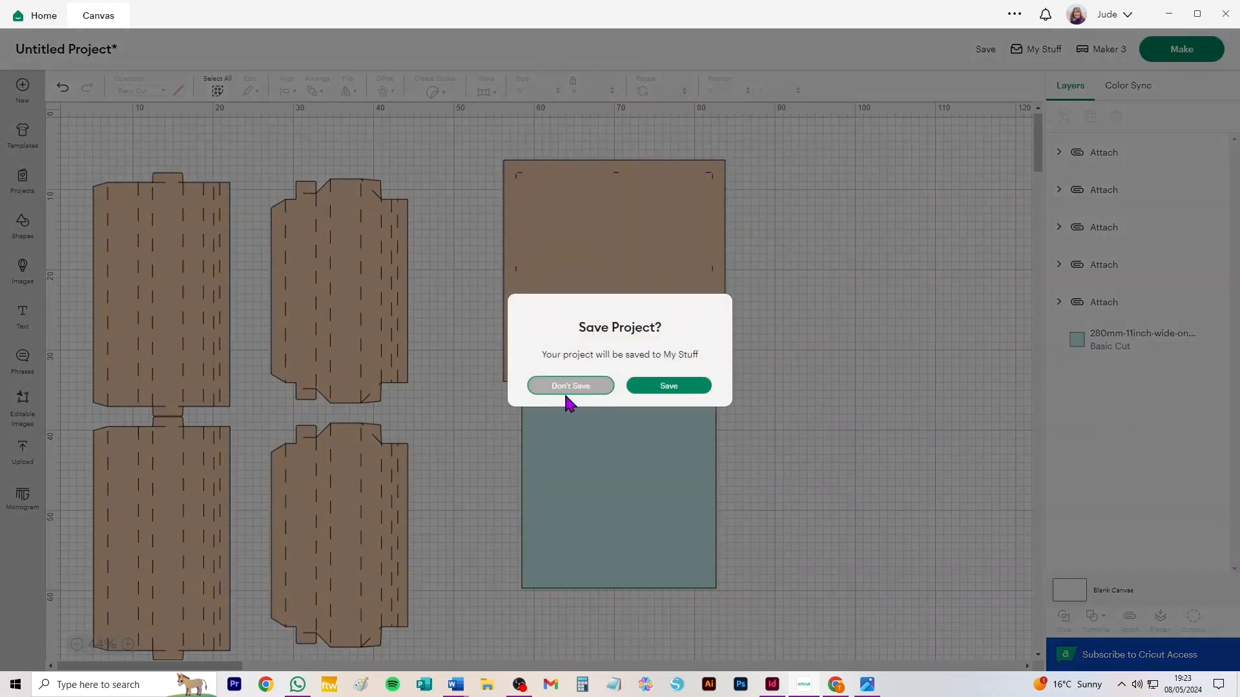
left_click(654, 385)
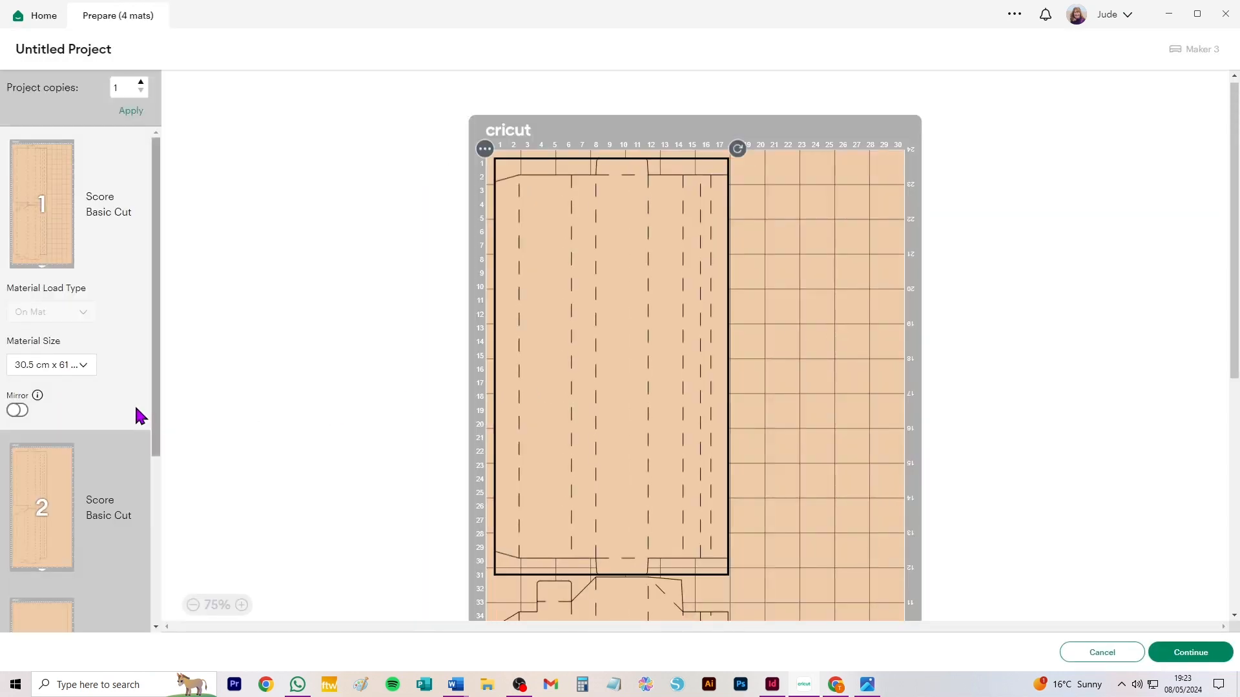
left_click(60, 366)
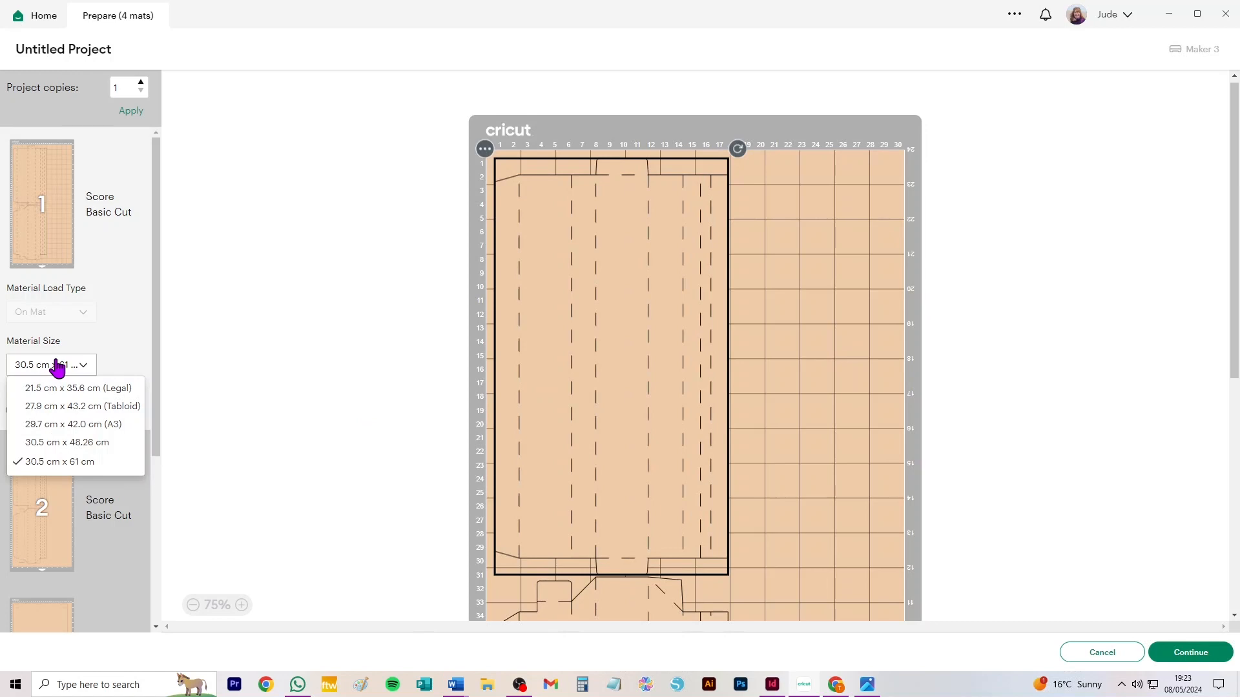
left_click(65, 425)
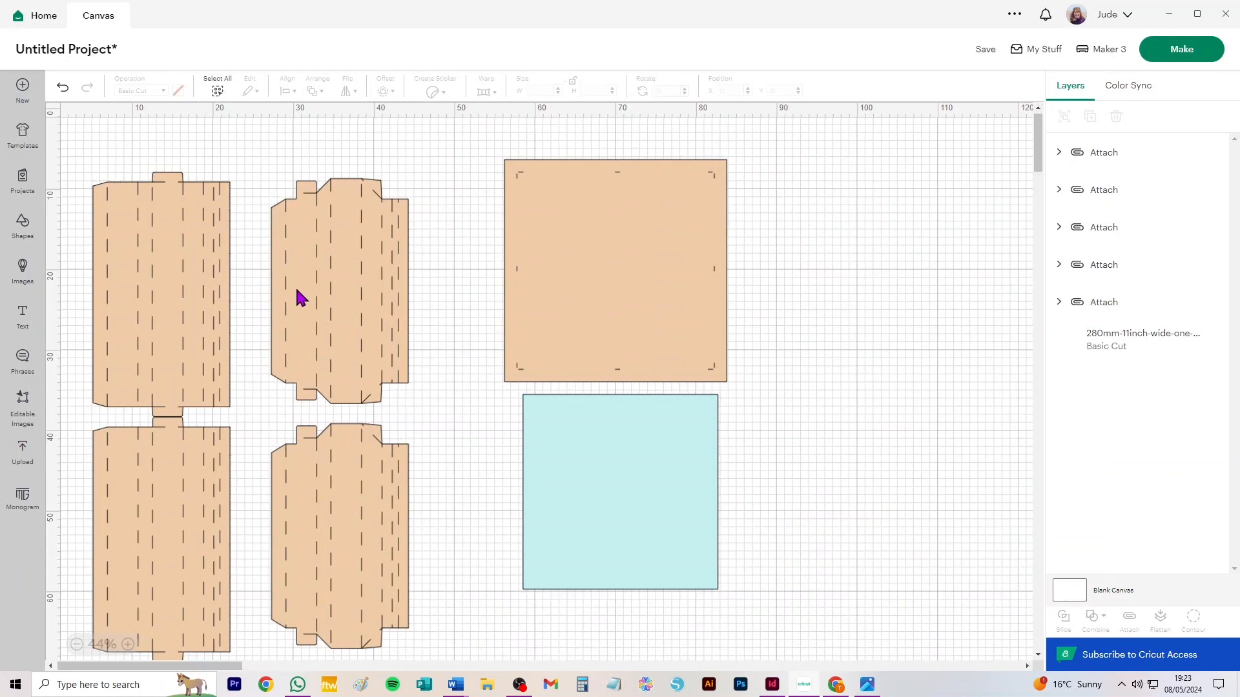
left_click(320, 257)
left_click(134, 261)
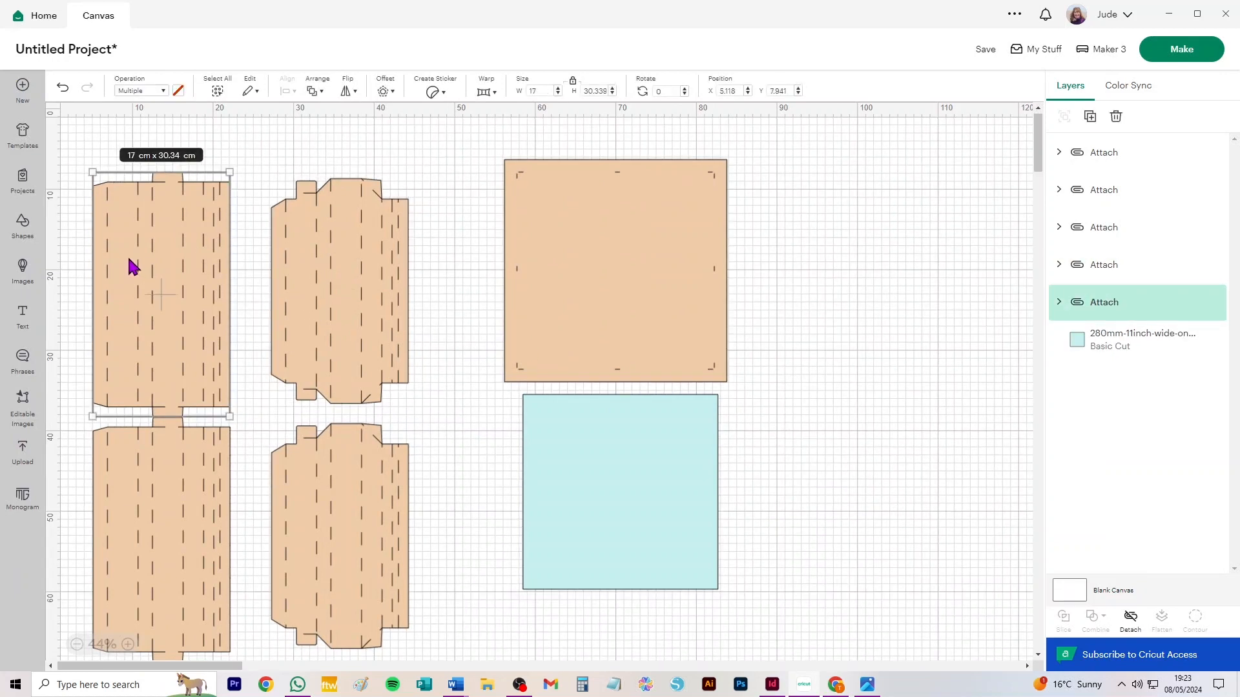
left_click_drag(169, 258, 183, 239)
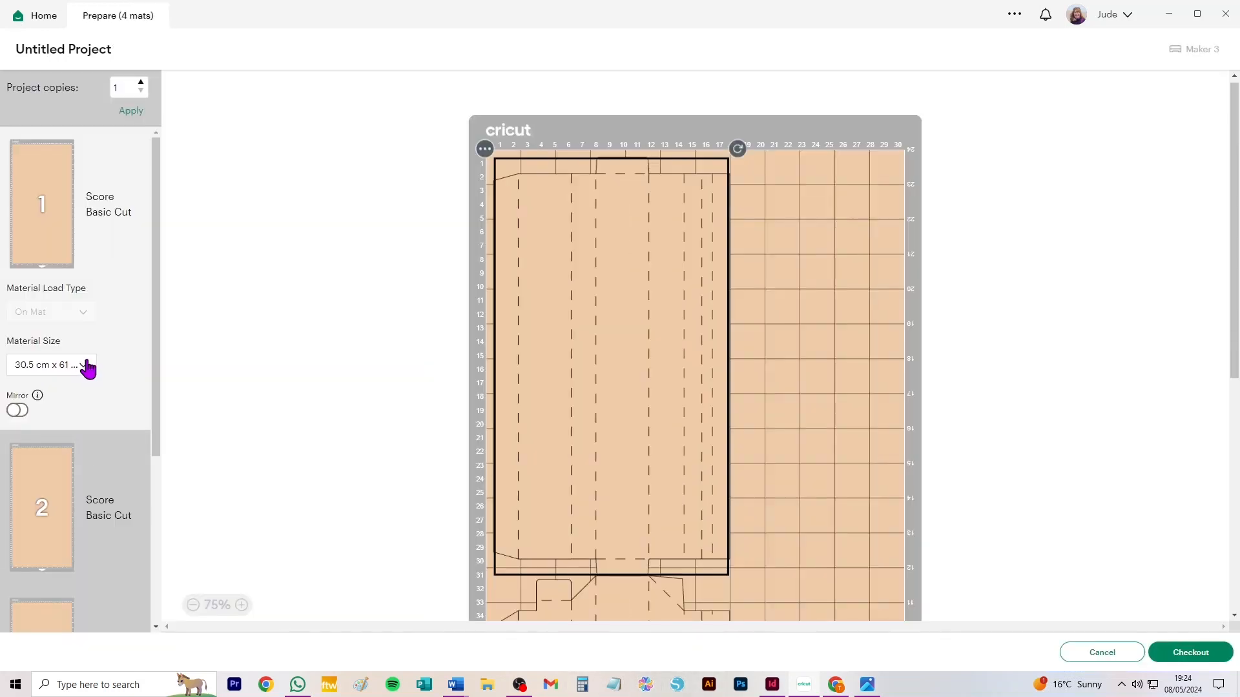
- Set the first mat's material size to 29.7 cm x 42.0 cm (A3) and inspect the wall piece's layout at 125%
left_click(68, 369)
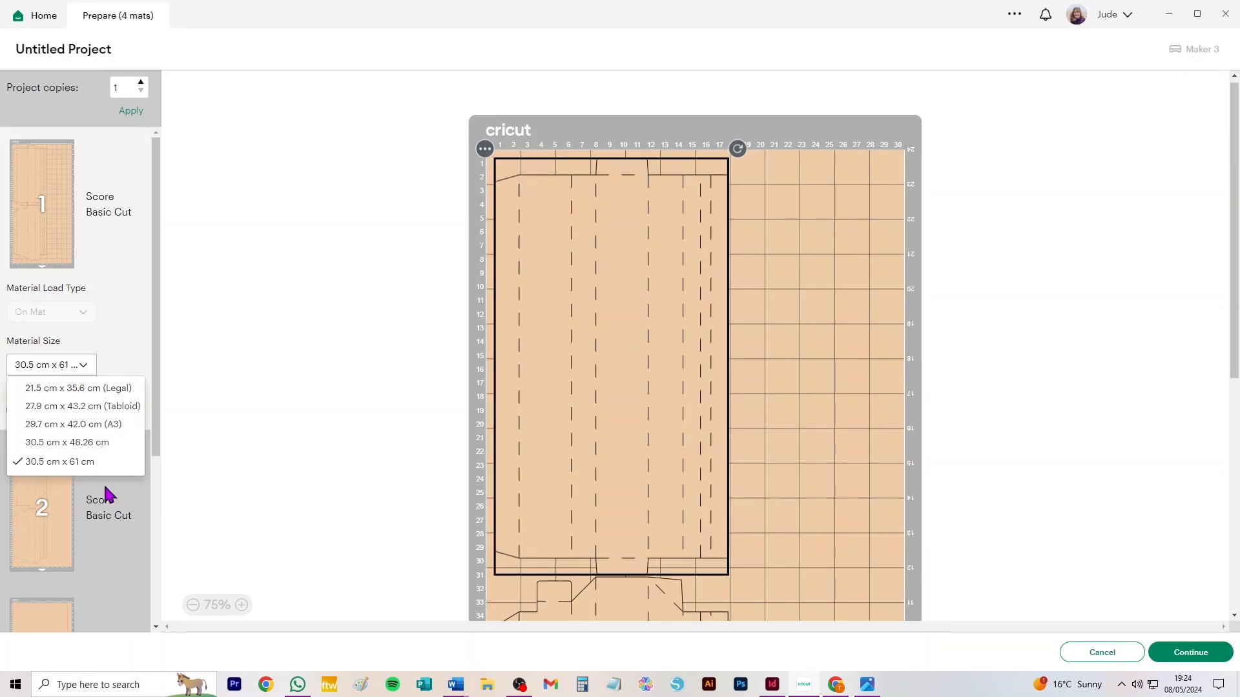
left_click(82, 425)
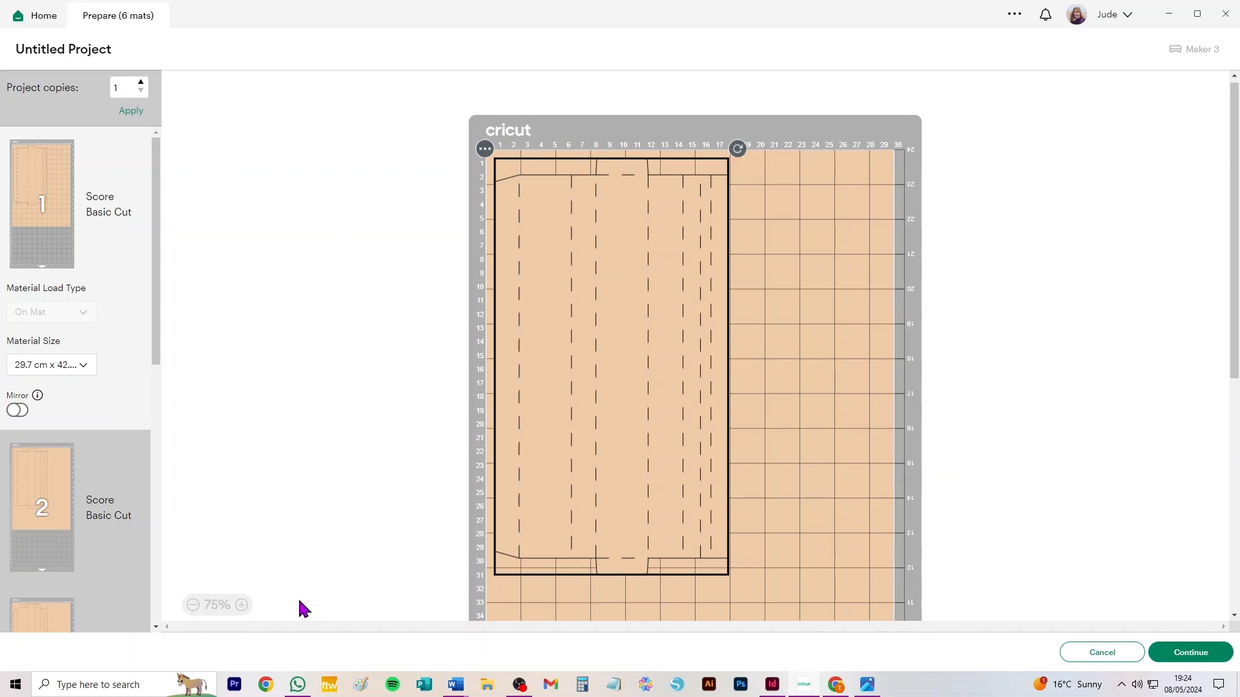
left_click(241, 604)
left_click(243, 604)
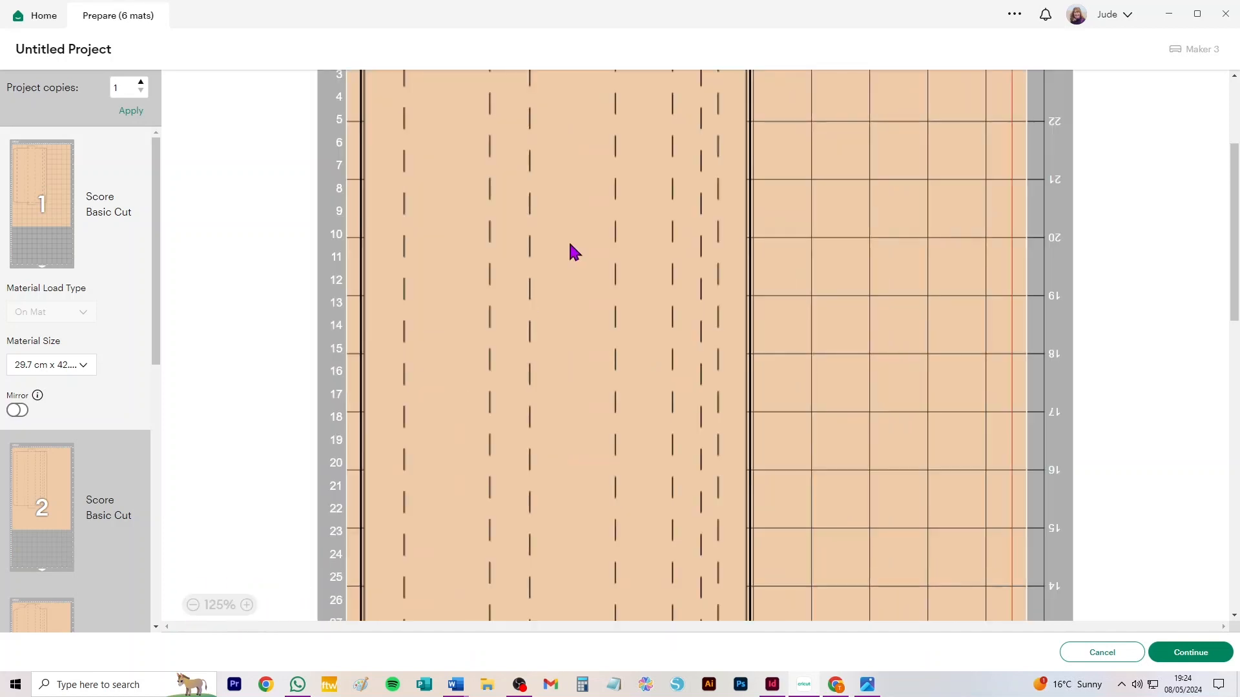
scroll(570, 249, "up", 5)
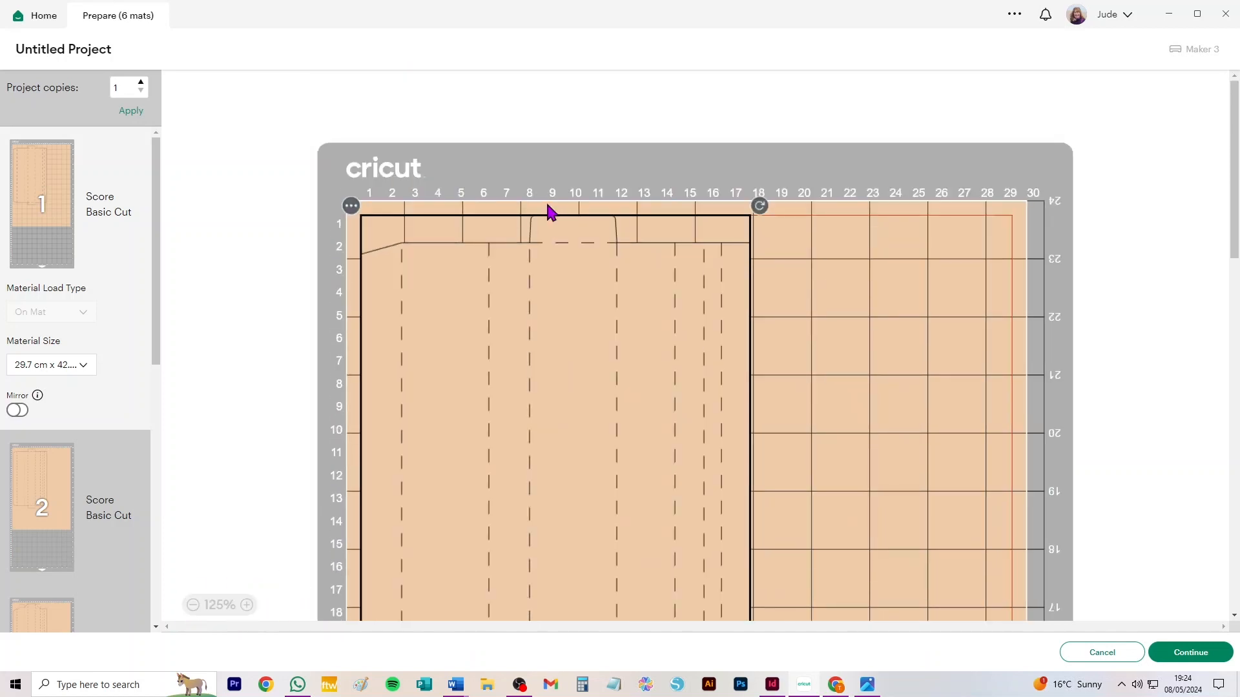
scroll(668, 352, "down", 8)
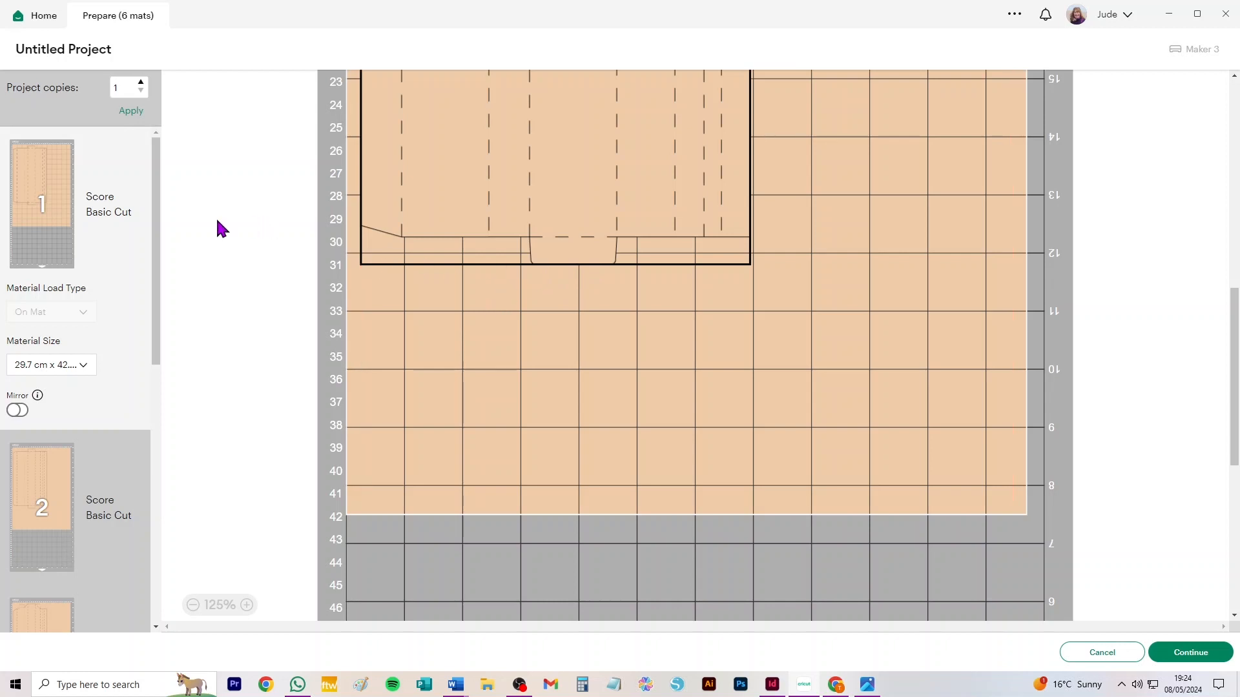
- Set the material size of the square panel's mat to 30.5 cm x 30.5 cm and review the updated mat list
scroll(84, 334, "down", 5)
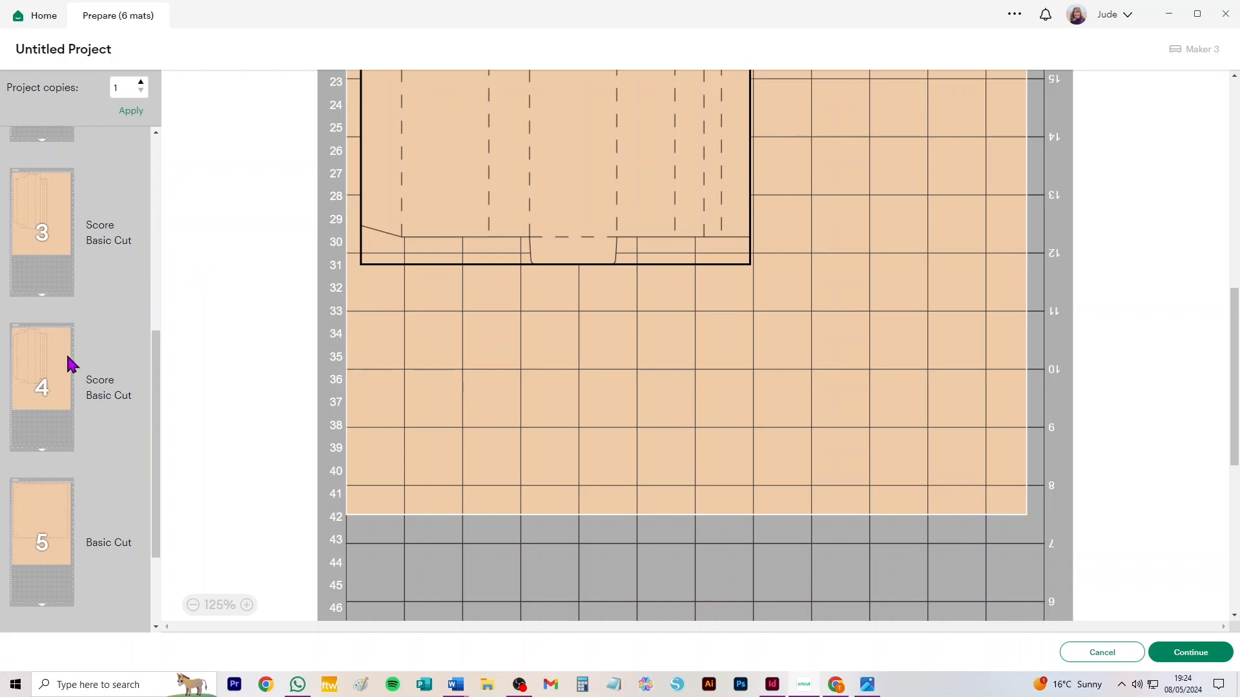
left_click(49, 515)
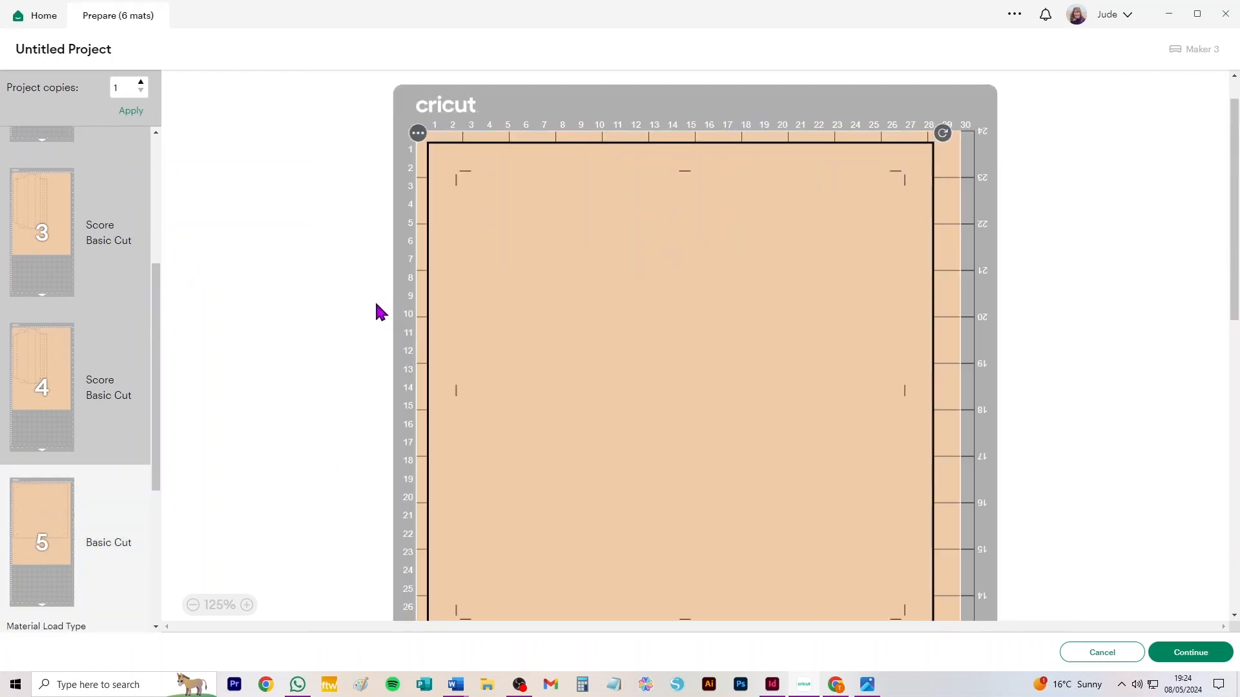
scroll(504, 321, "down", 3)
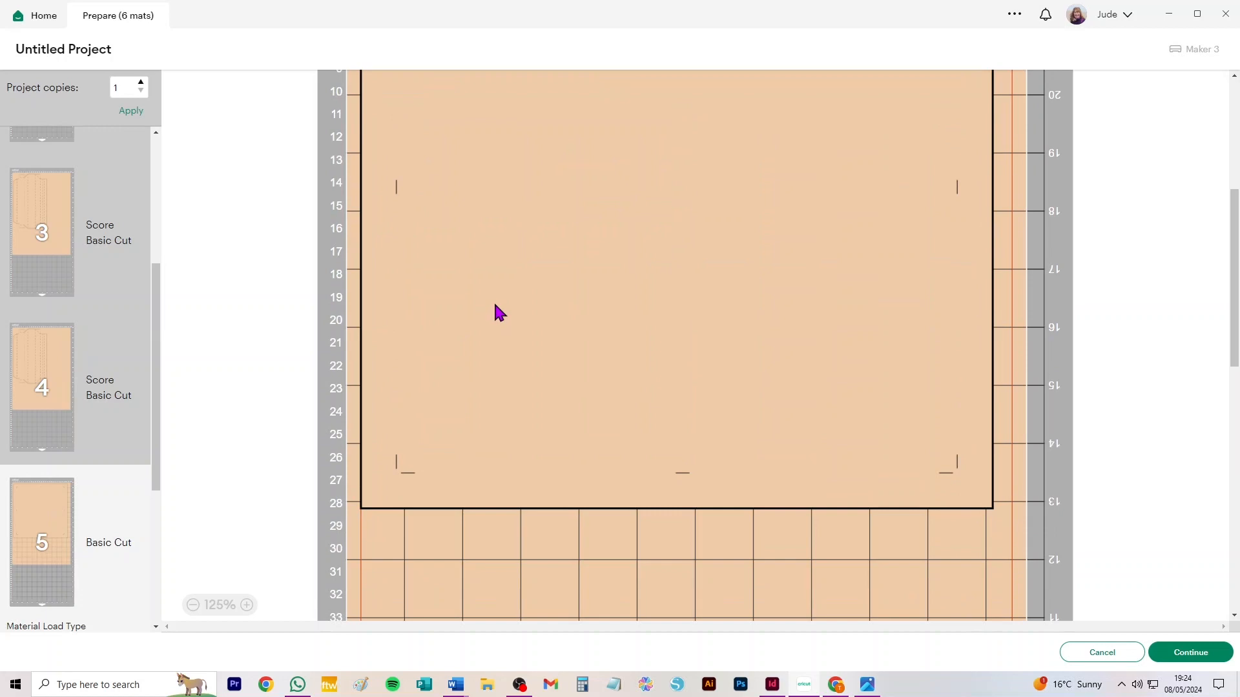
scroll(61, 510, "down", 3)
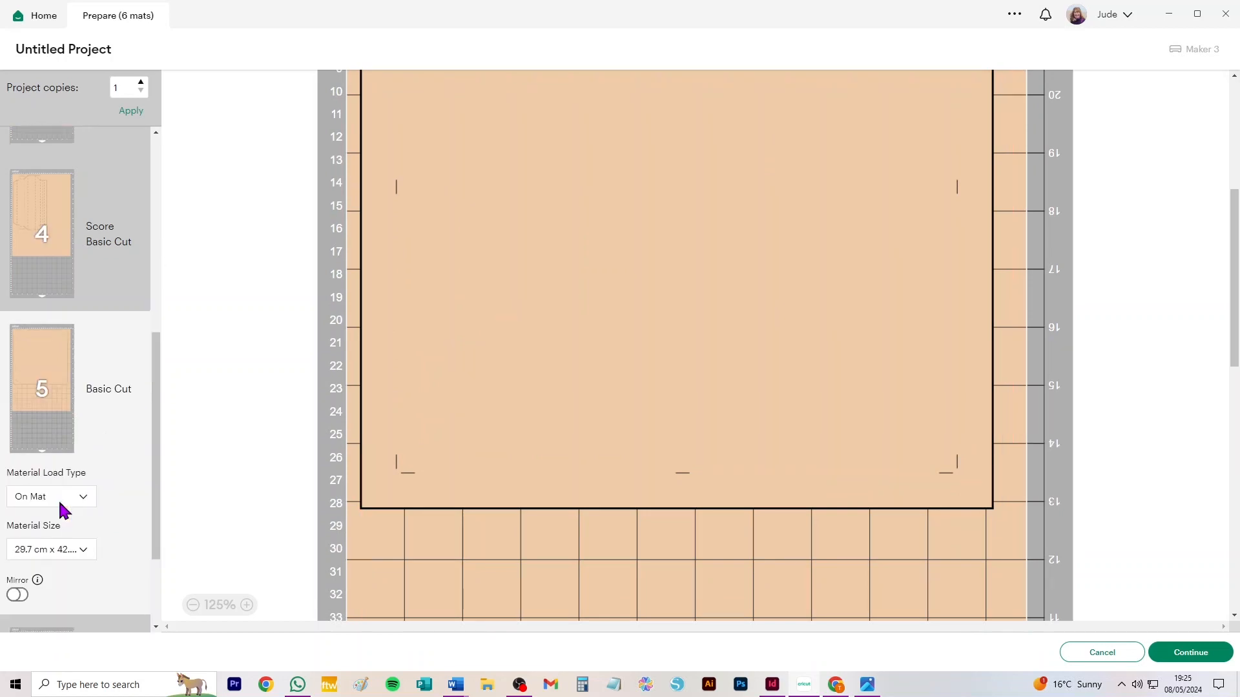
left_click(62, 492)
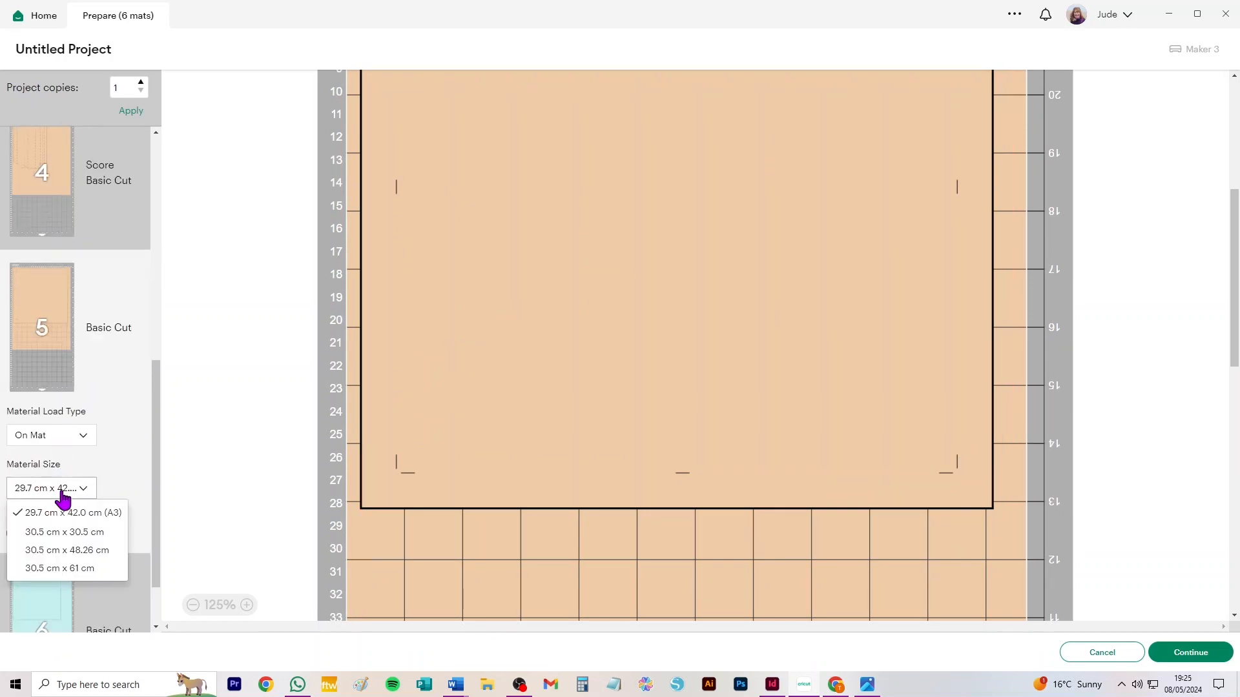
left_click(62, 534)
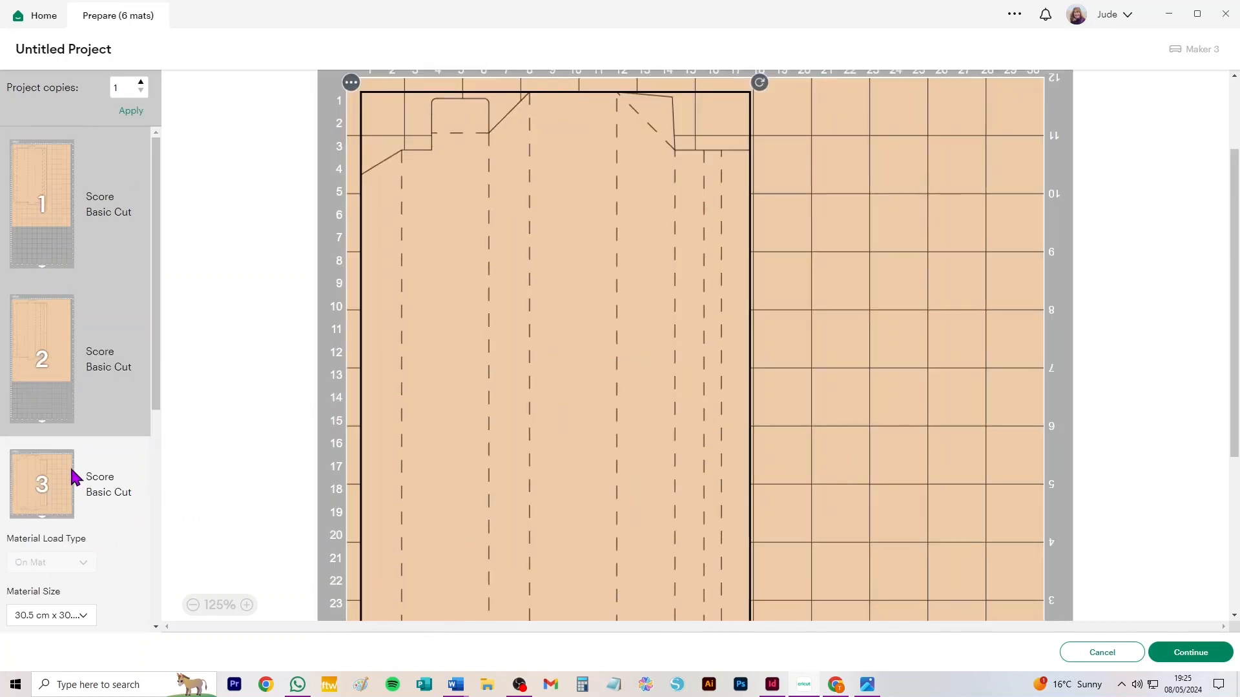
scroll(74, 476, "down", 3)
scroll(71, 473, "up", 3)
scroll(110, 509, "down", 5)
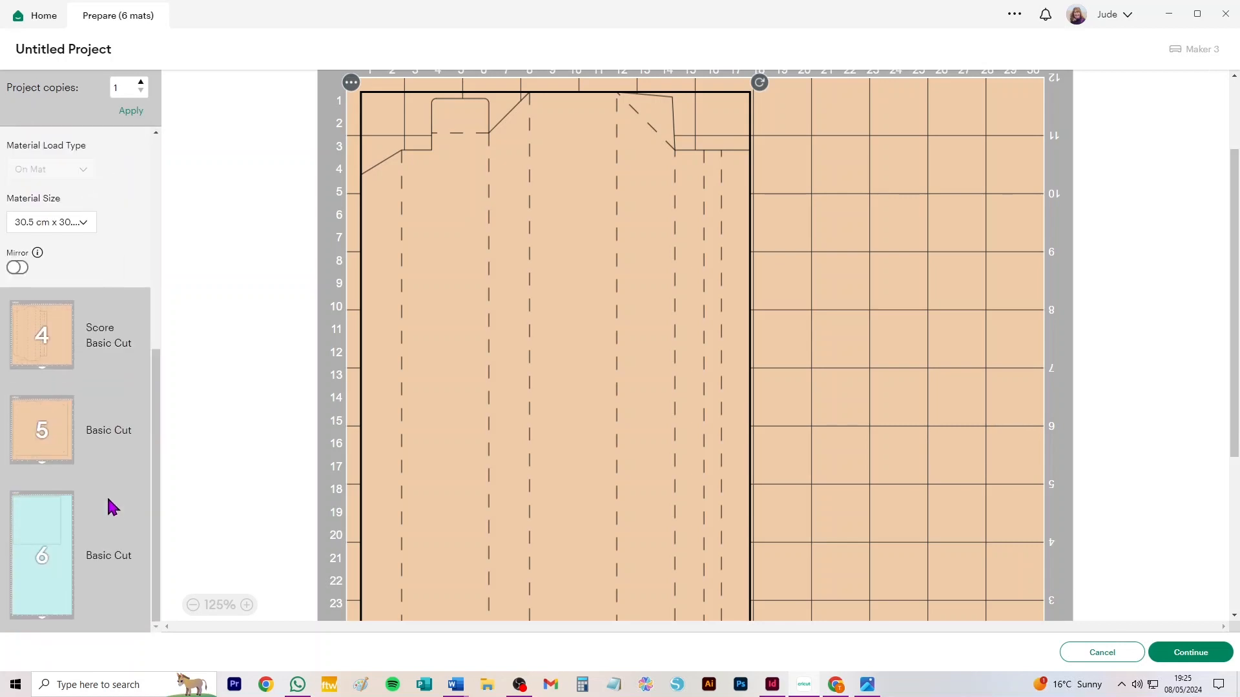
- Try a material size of 29.7 cm x 42.0 cm (A3) for the light blue panel's mat
scroll(110, 507, "up", 5)
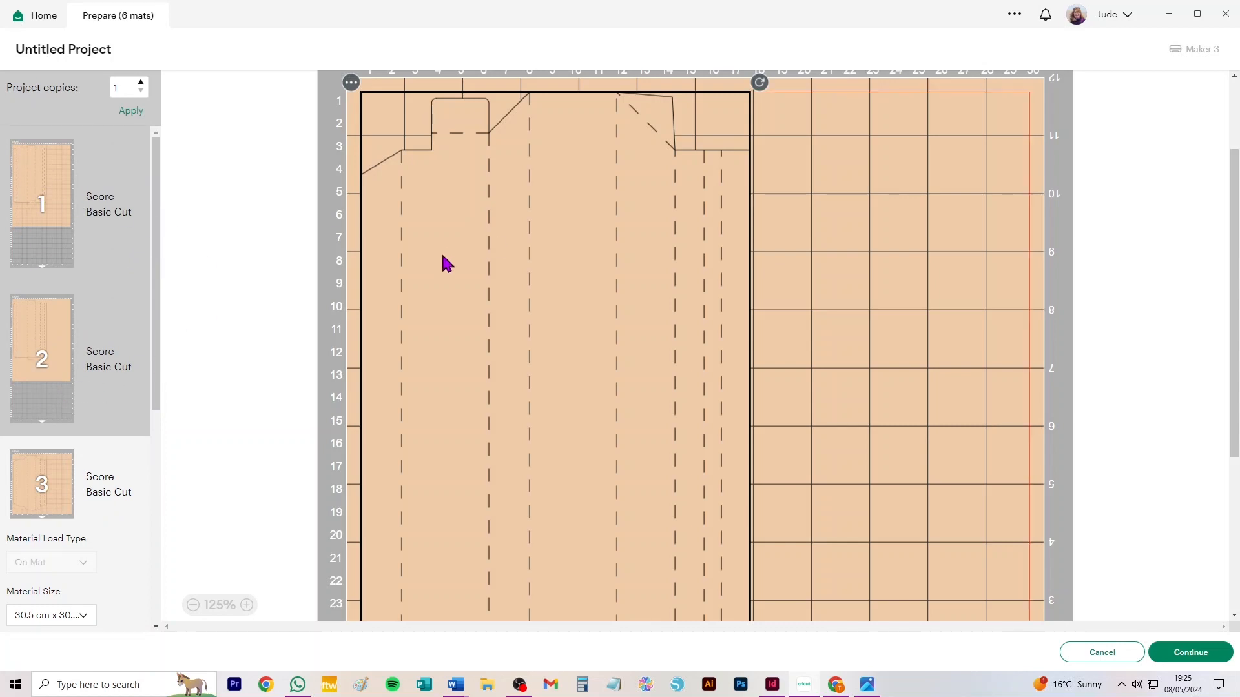
left_click(193, 607)
left_click(193, 607)
scroll(143, 510, "down", 6)
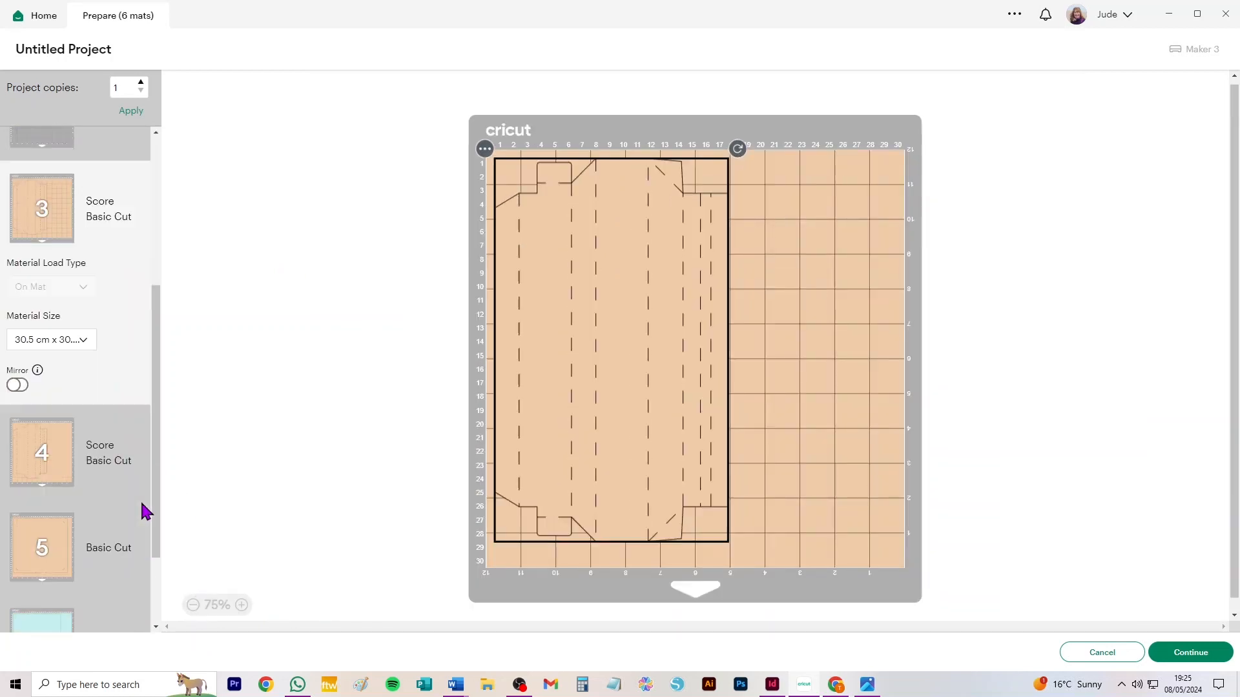
left_click(42, 526)
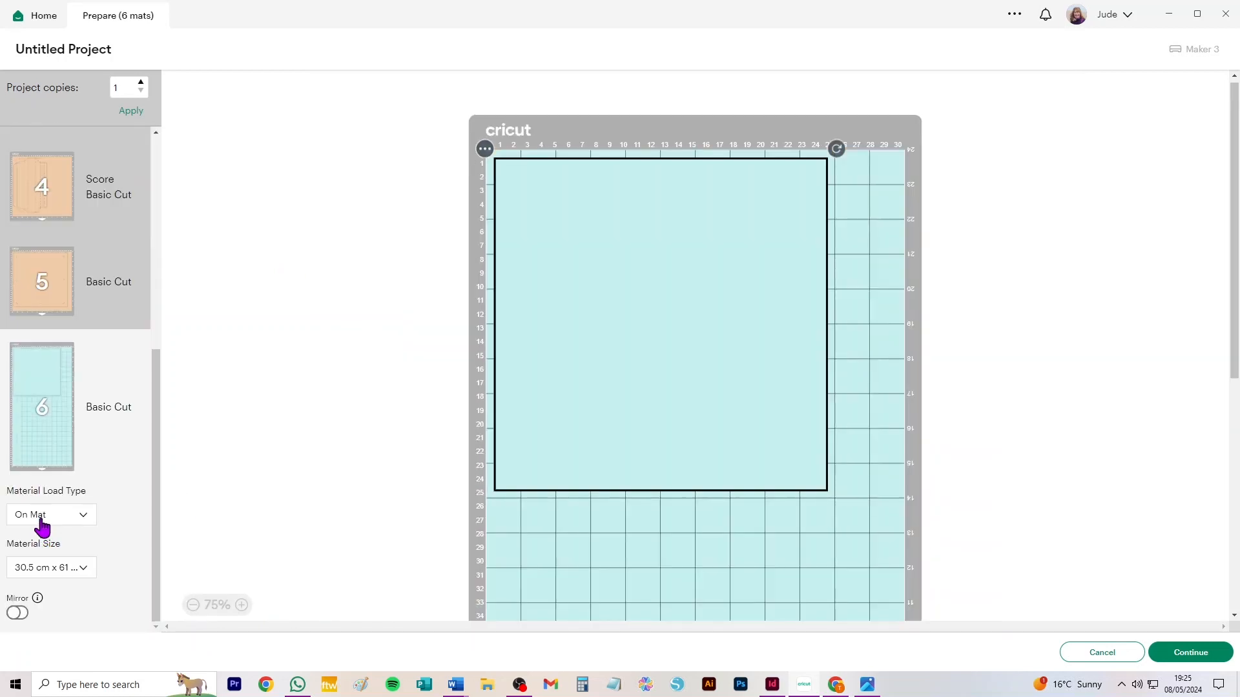
left_click(56, 571)
scroll(74, 584, "down", 1)
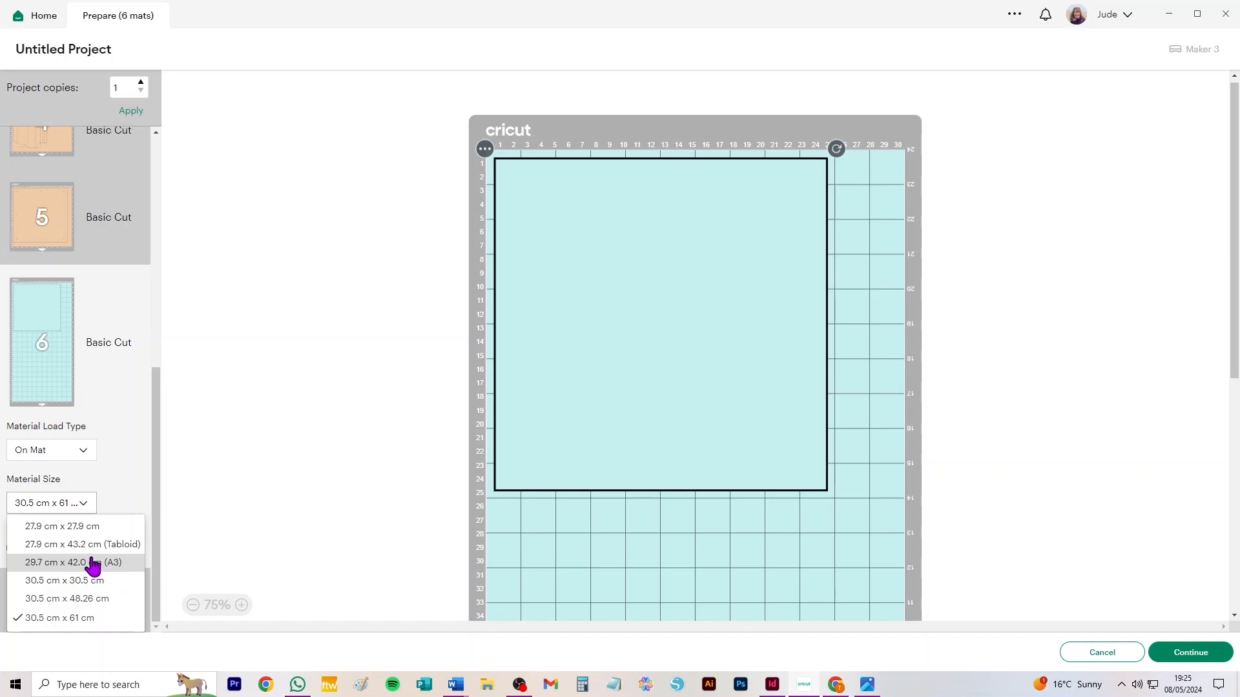
left_click(91, 565)
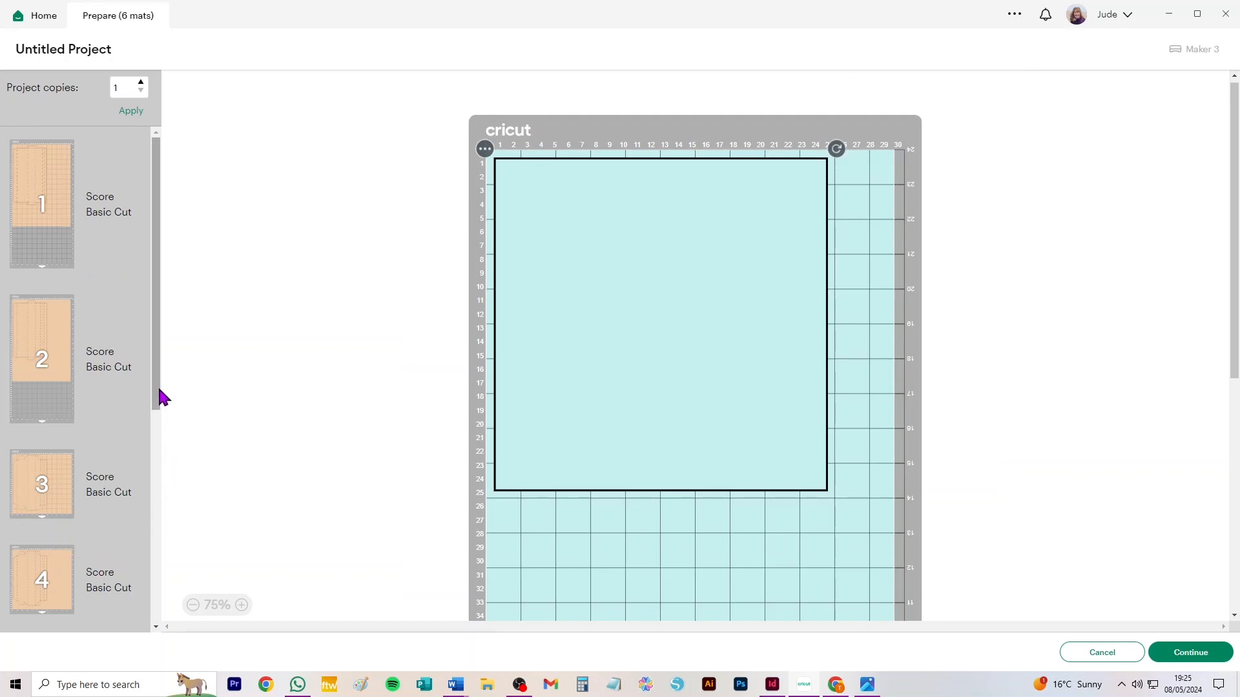
- Set the light blue panel's mat material size to 27.9 cm x 43.2 cm (Tabloid)
left_click_drag(157, 396, 155, 542)
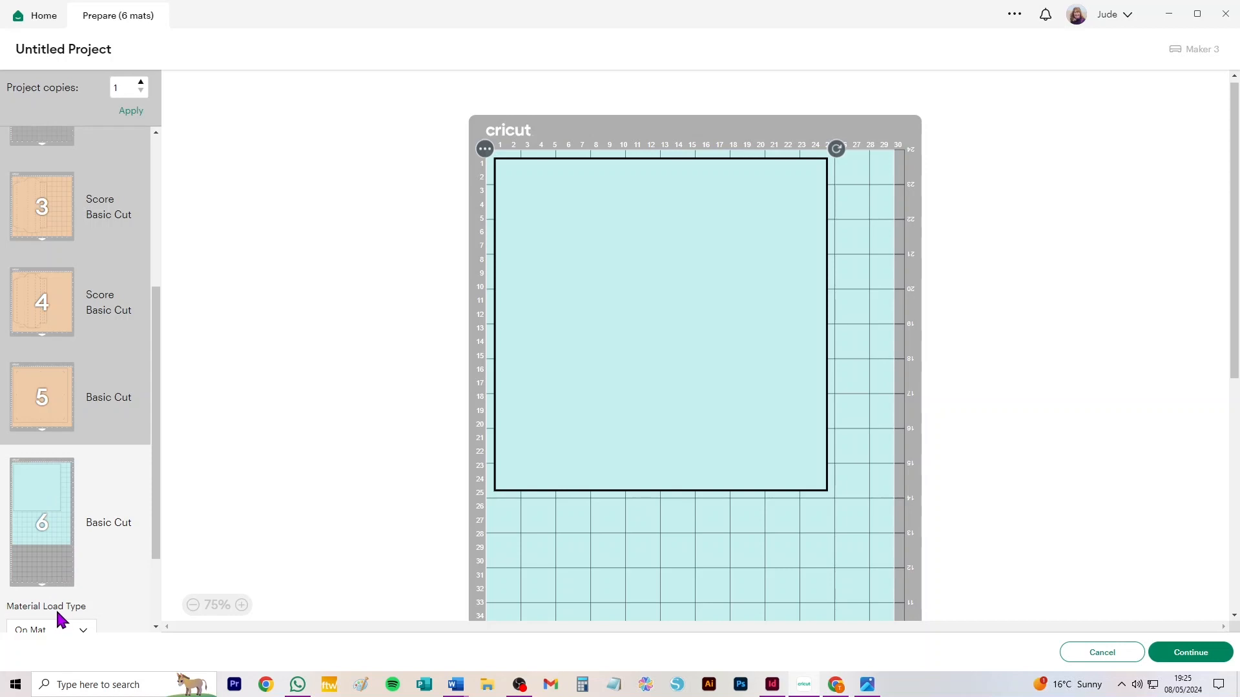
scroll(78, 603, "down", 1)
left_click(67, 571)
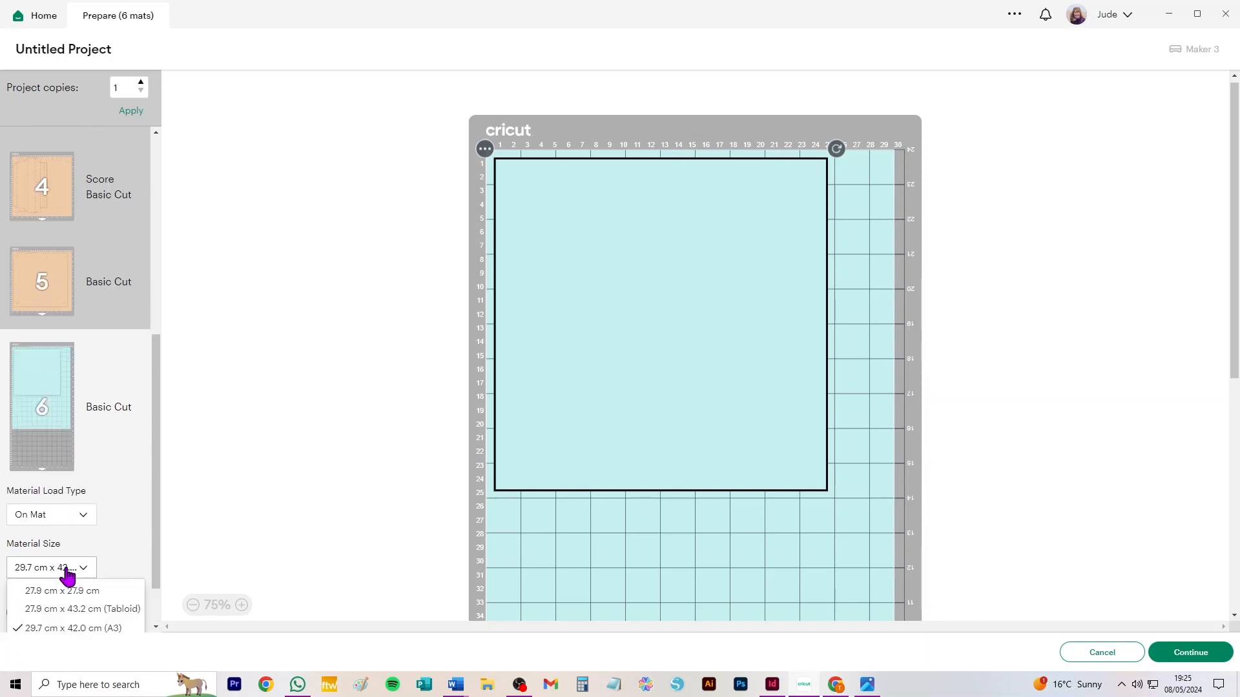
left_click(77, 609)
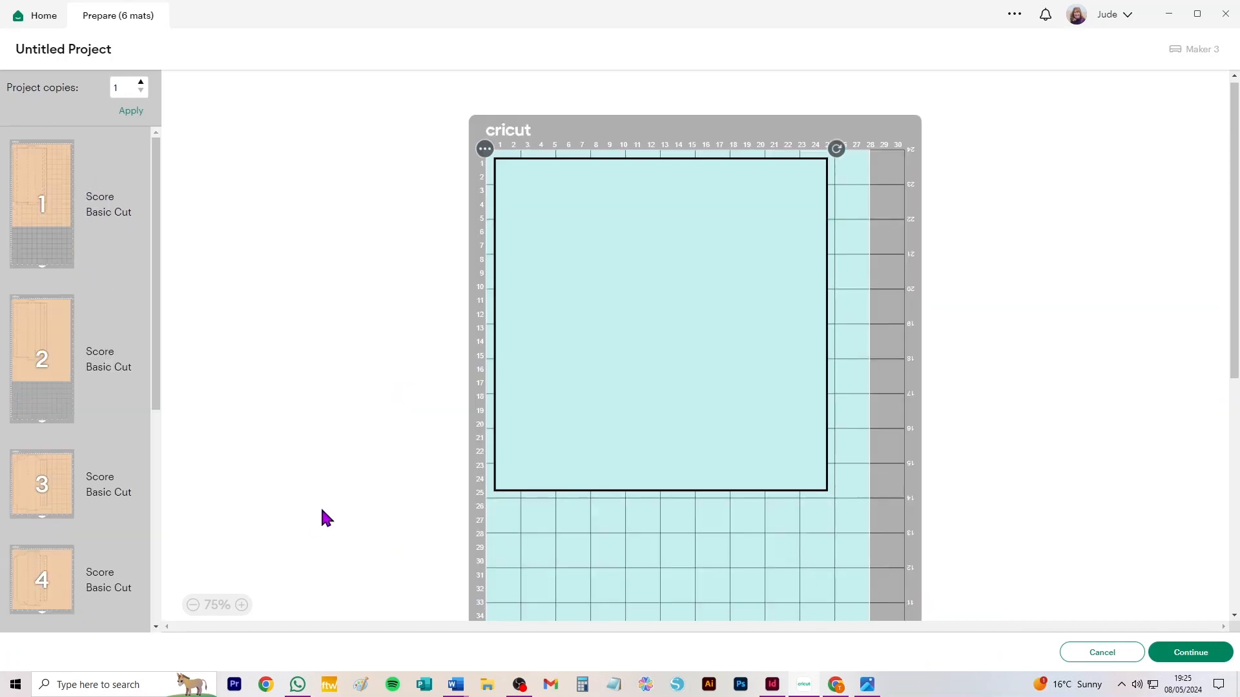
- Review the mat list from the first mat to the sixth, comparing each mat's material layout and assigned operations
scroll(137, 520, "down", 5)
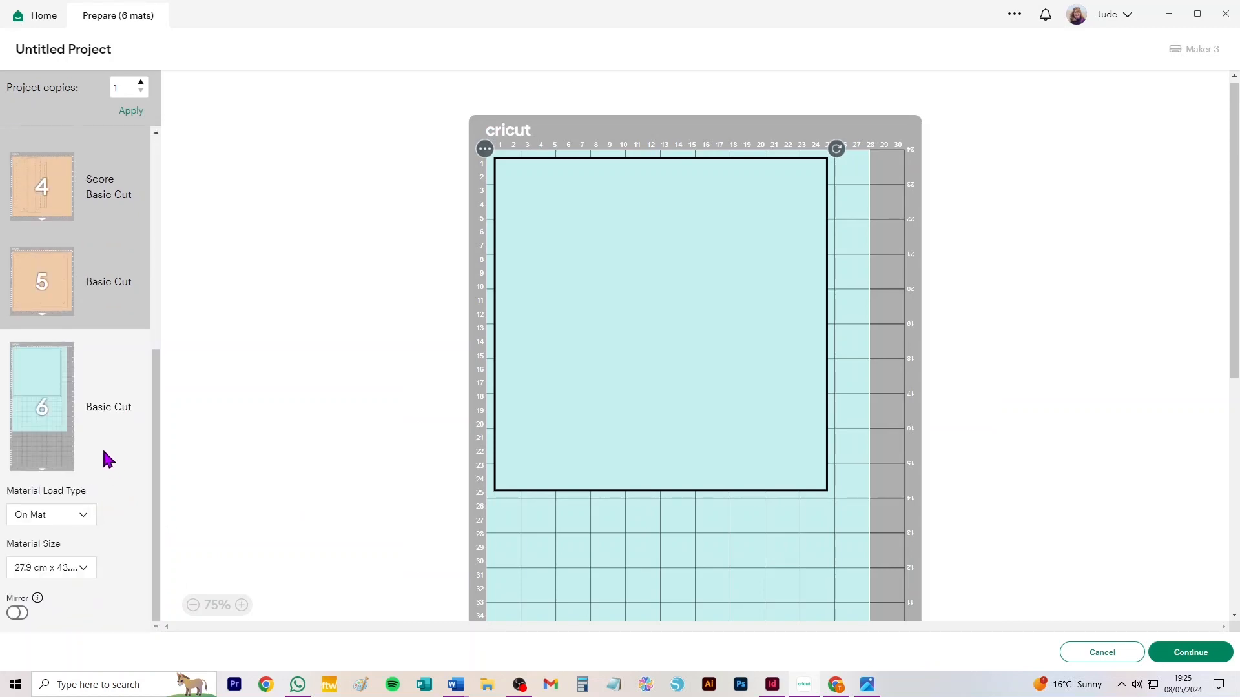
scroll(100, 452, "up", 5)
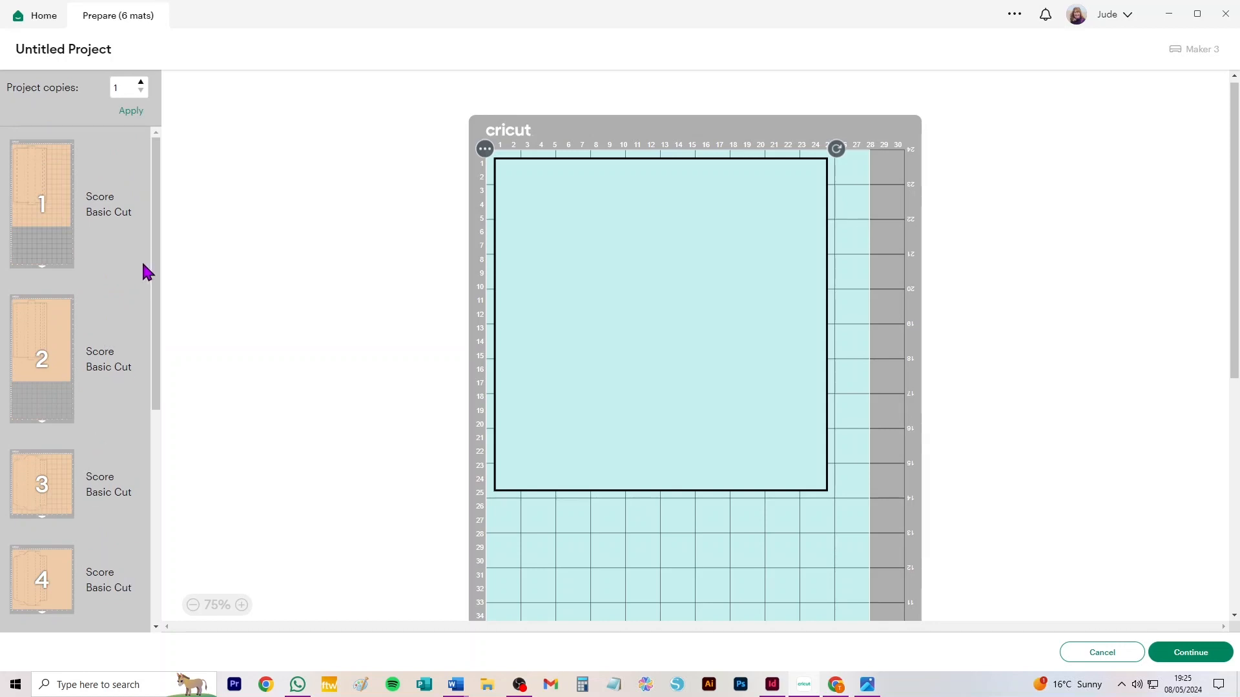
scroll(87, 468, "down", 3)
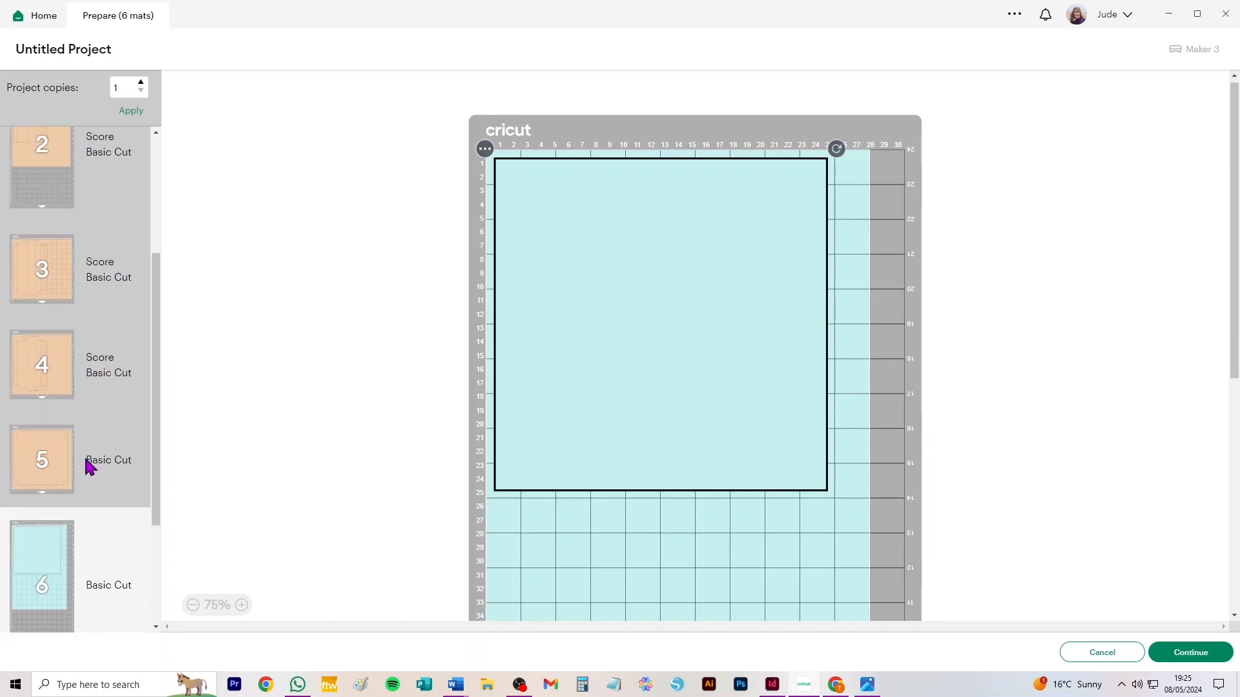
scroll(89, 466, "up", 3)
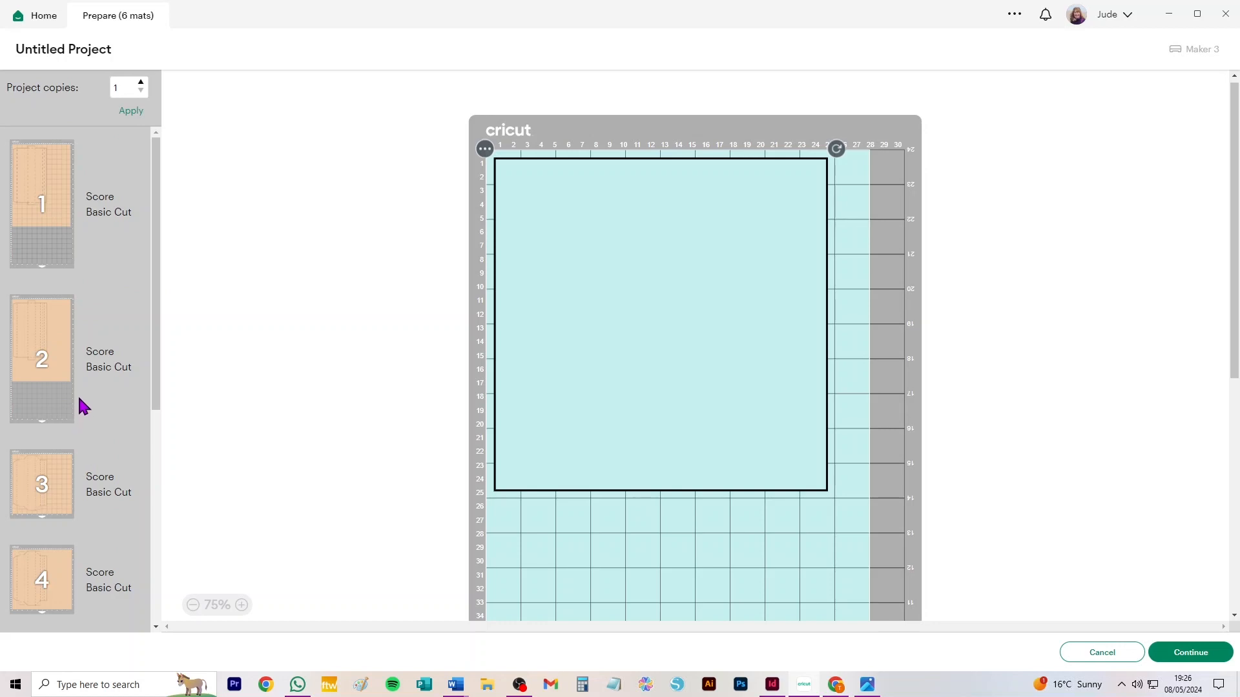
scroll(84, 391, "down", 3)
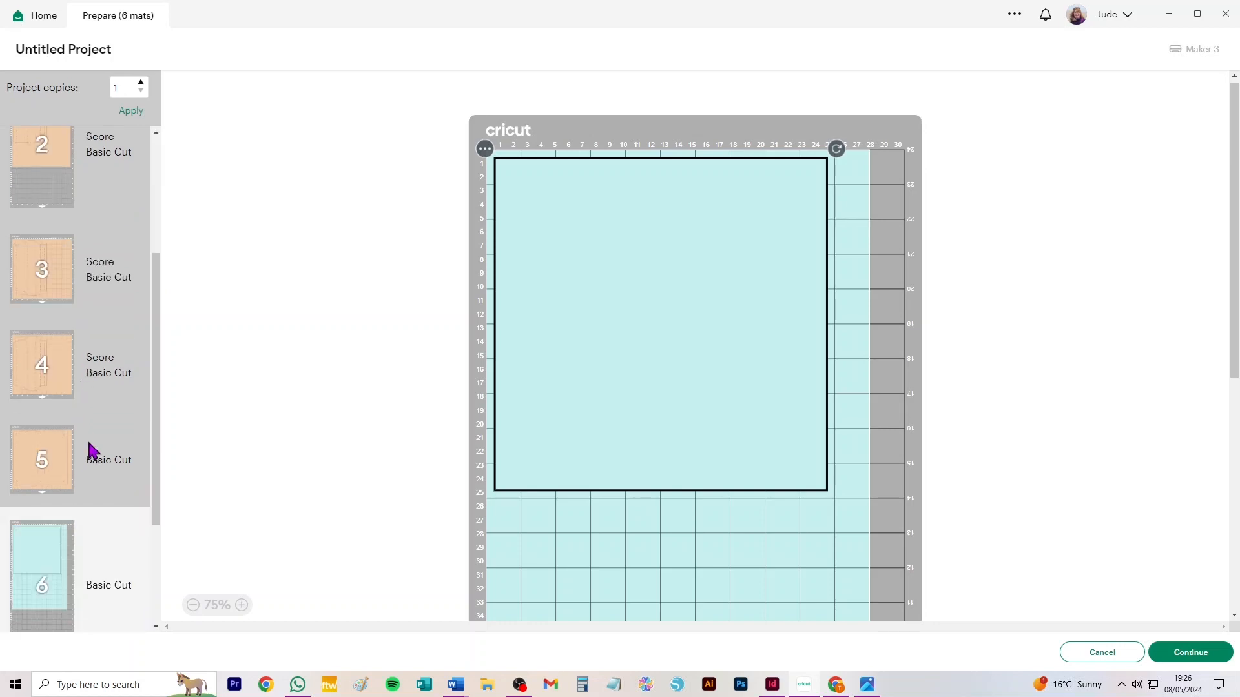
scroll(97, 309, "up", 3)
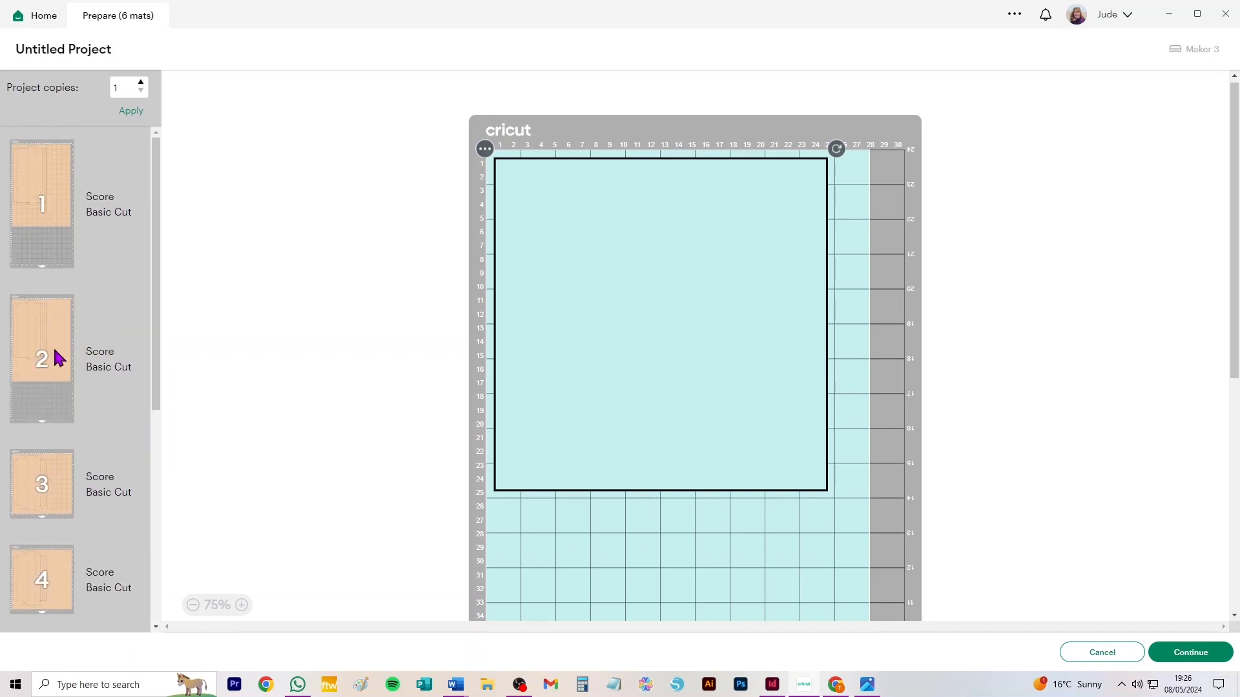
scroll(121, 440, "down", 2)
scroll(121, 441, "down", 3)
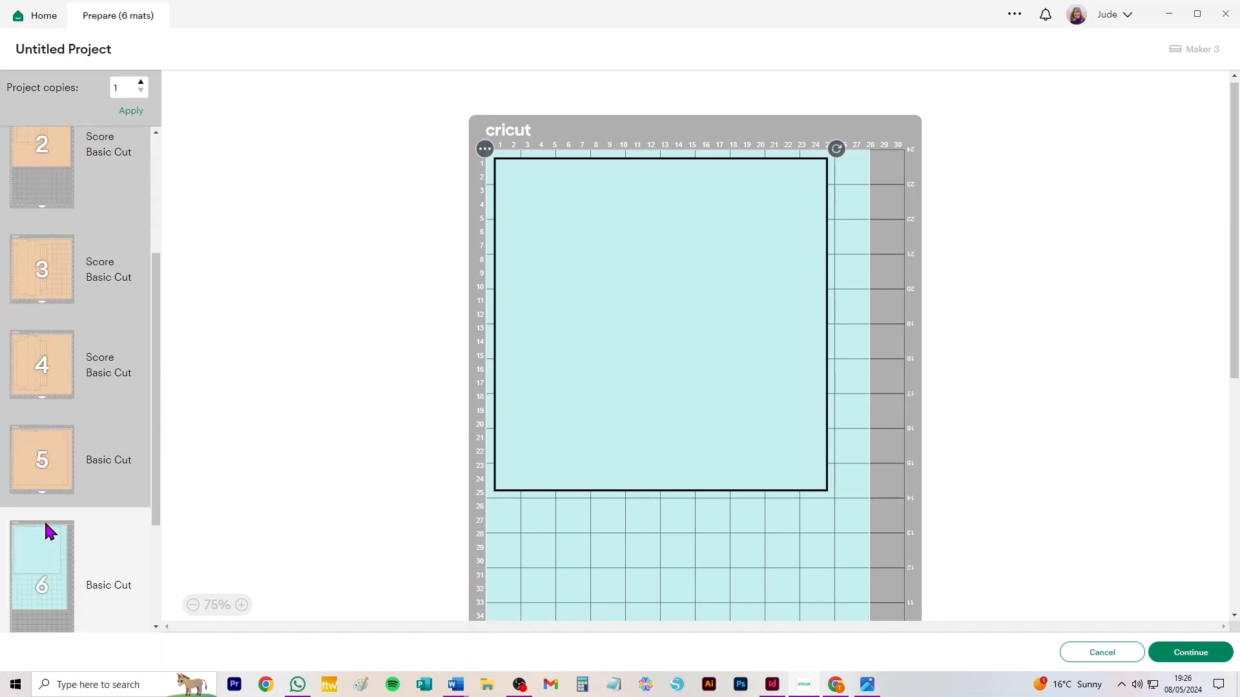
- Cancel the mat preview and delete everything from the canvas
left_click(1115, 654)
key("ctrl+a")
key("Delete")
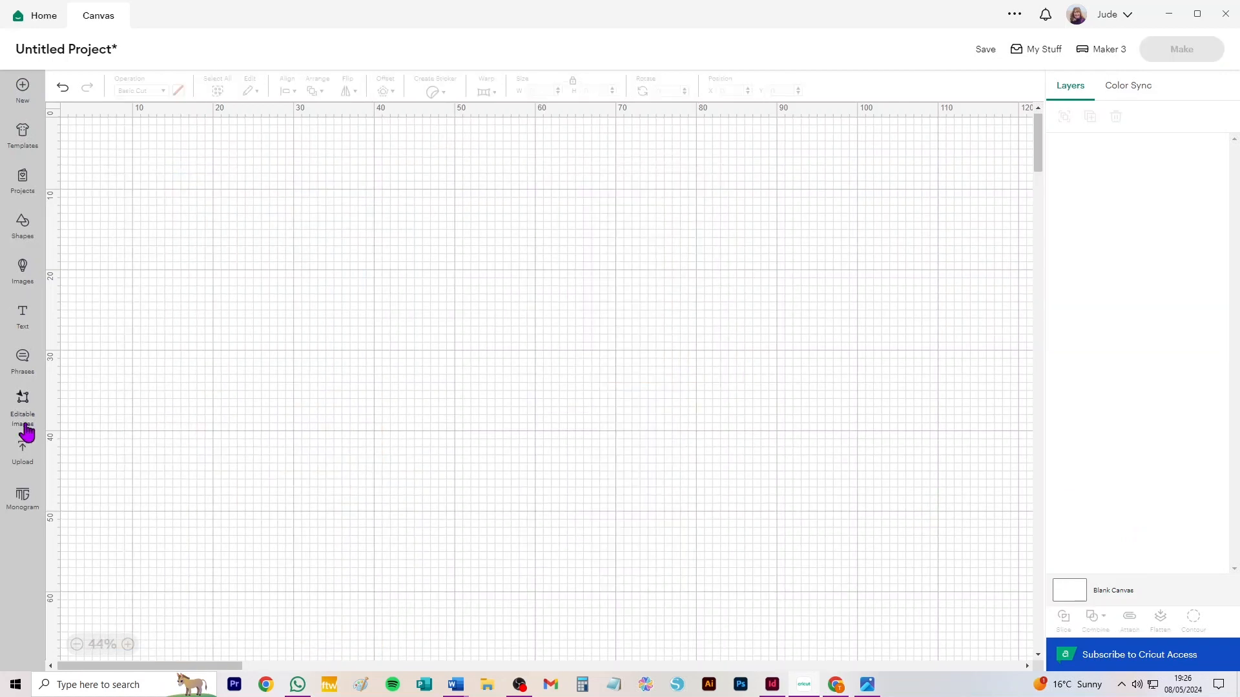
- Add the uploaded pink 10-inch frame design to the canvas and expand its group to show its two layers
left_click(22, 451)
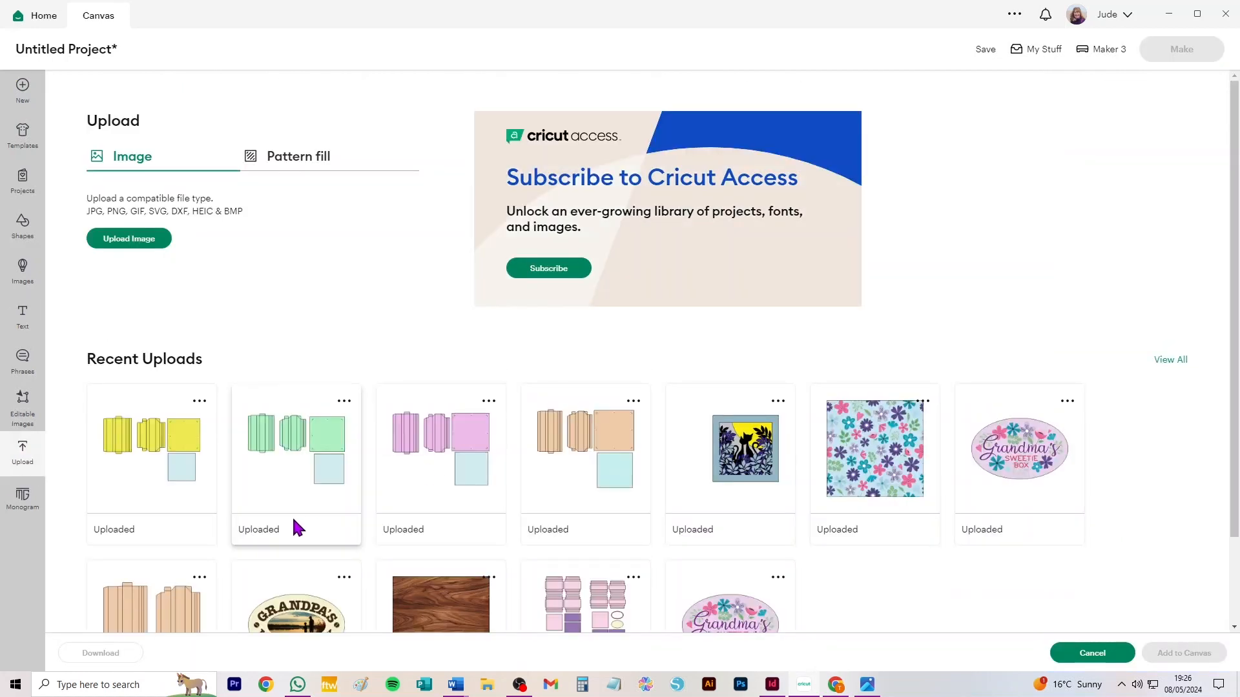
left_click(445, 445)
left_click(1184, 653)
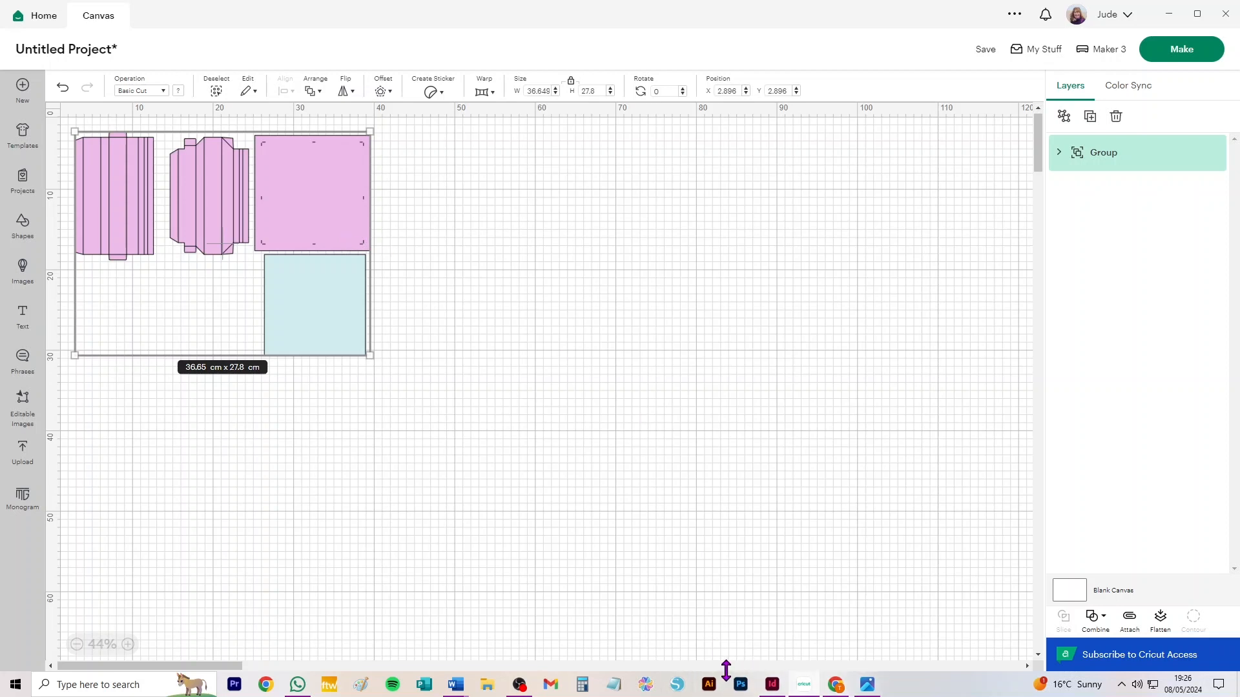
left_click(1057, 153)
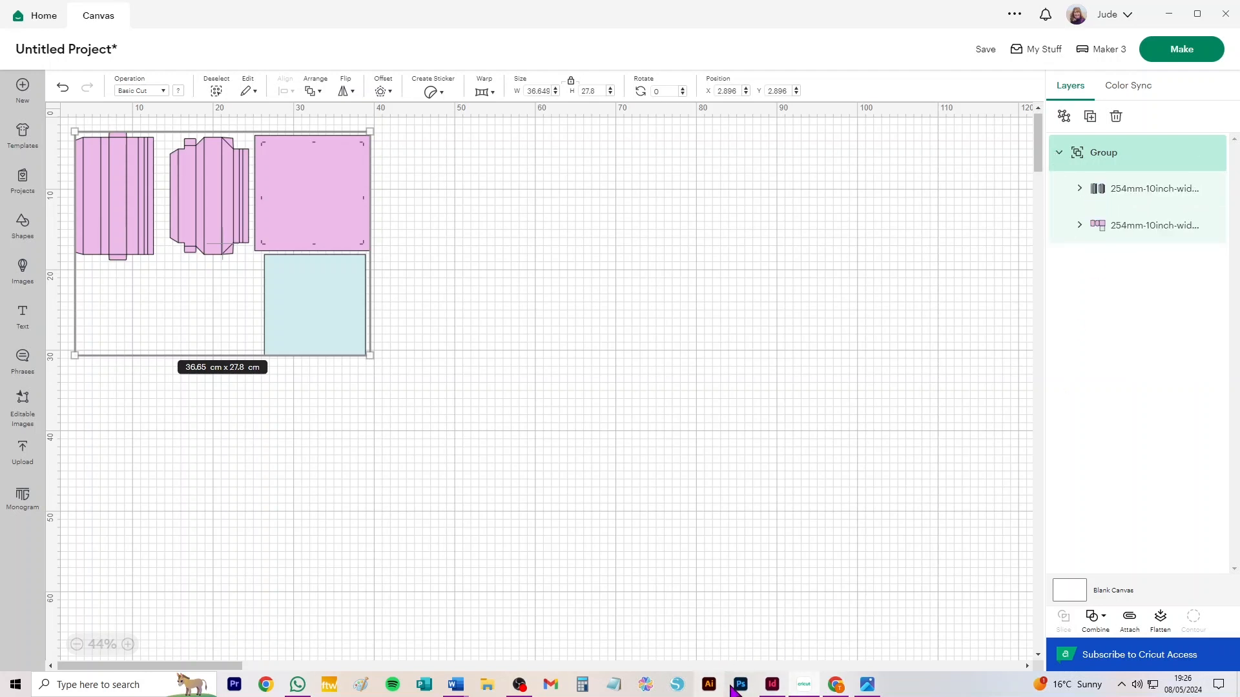
- Look up the 10-inch frame's dimensions in the InDesign instructions, and move the frame group in Design Space to about X 23.7, Y 13.3 cm
left_click(772, 685)
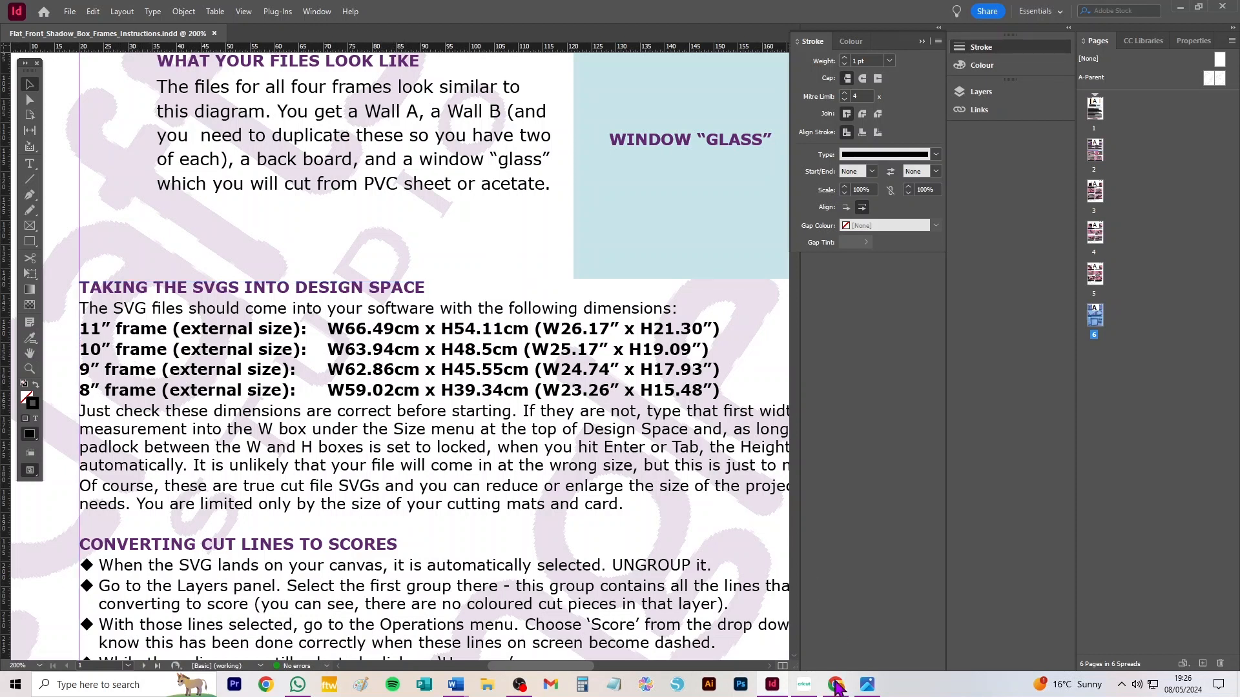
left_click(802, 686)
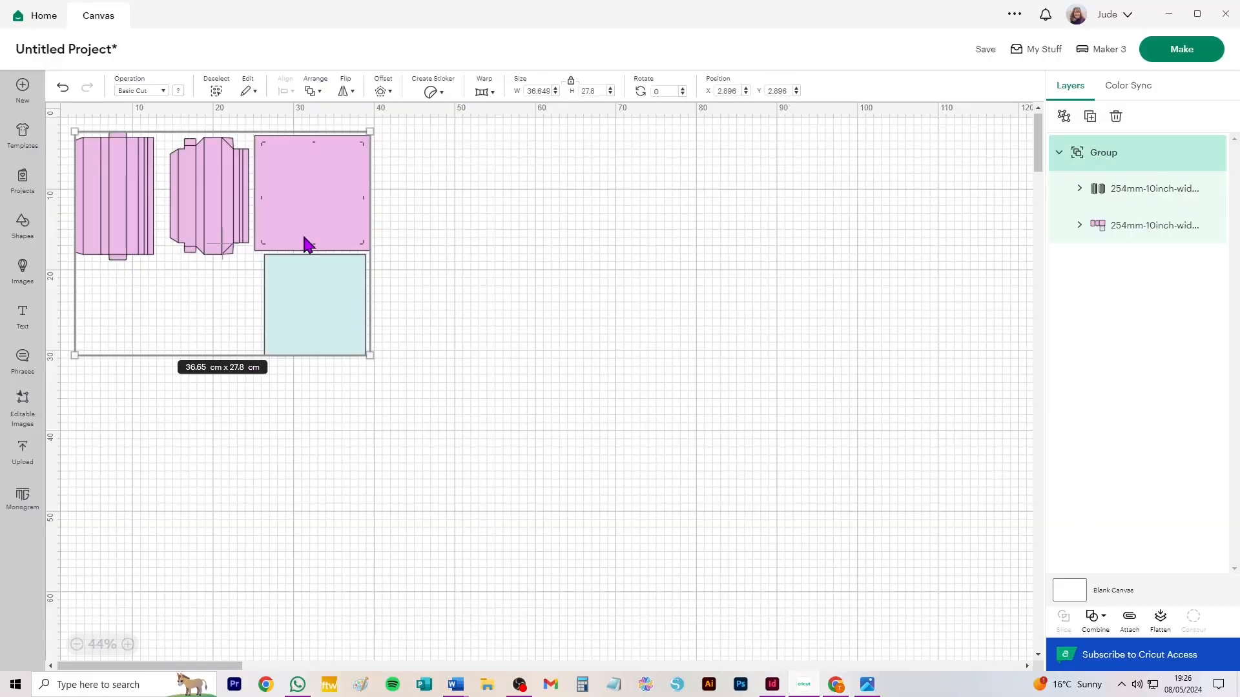
scroll(223, 227, "up", 3)
left_click_drag(414, 182, 631, 305)
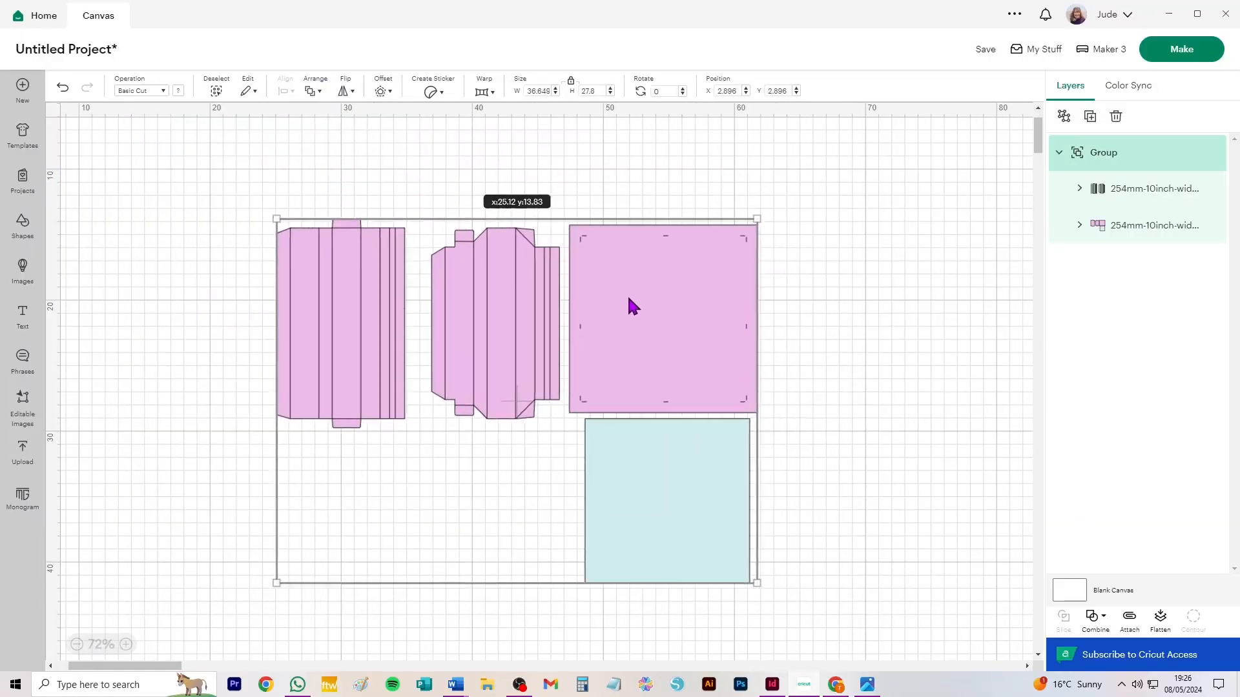
- Set the frame group's width to 63.94 cm per the InDesign instructions, keeping proportions locked, and move it to about X 18.5, Y 9.2 cm
left_click(531, 91)
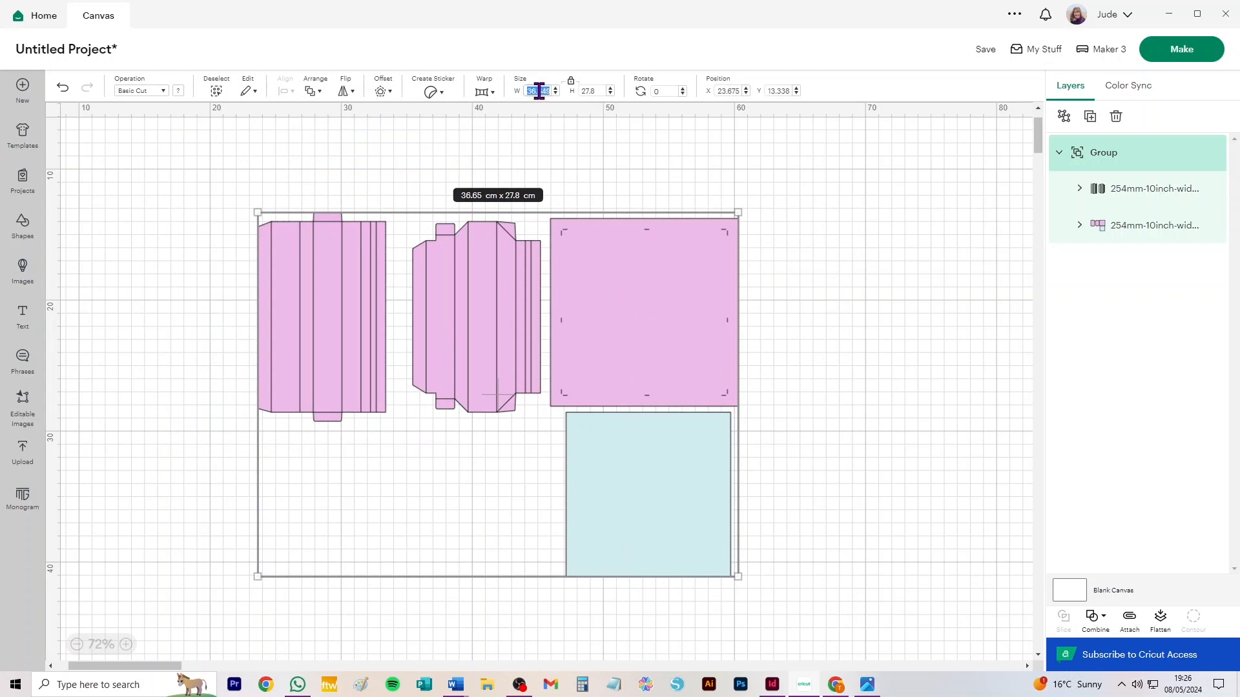
left_click(772, 687)
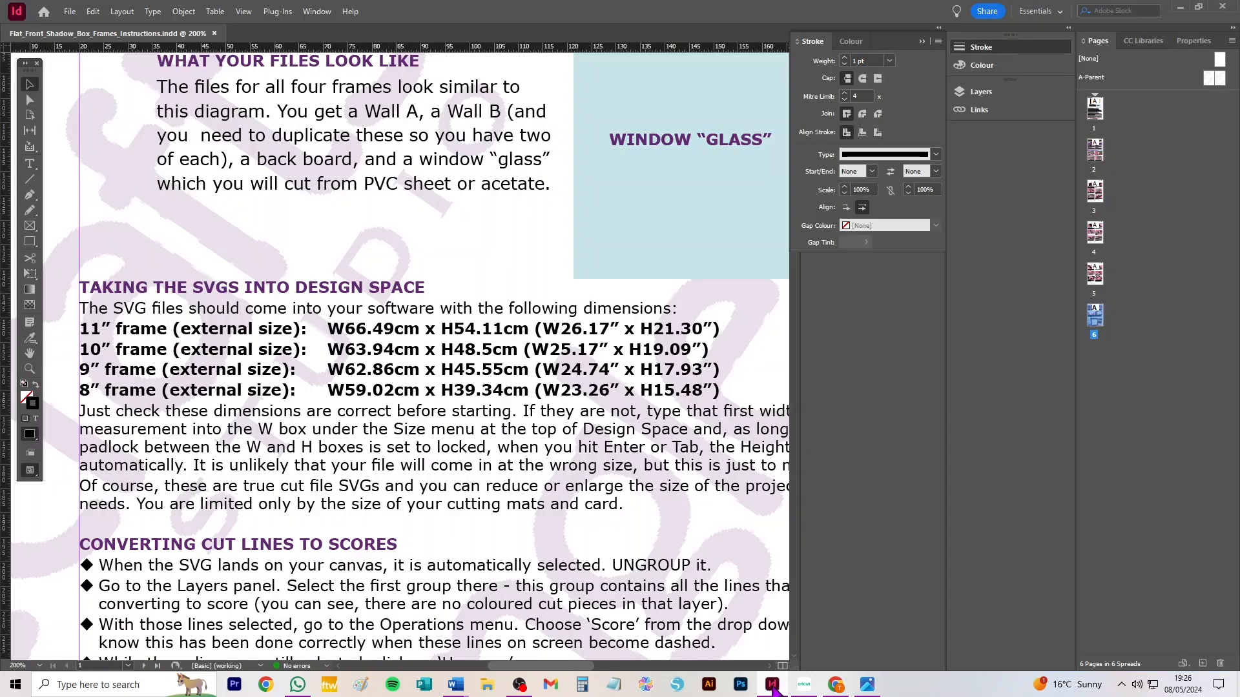
left_click(803, 686)
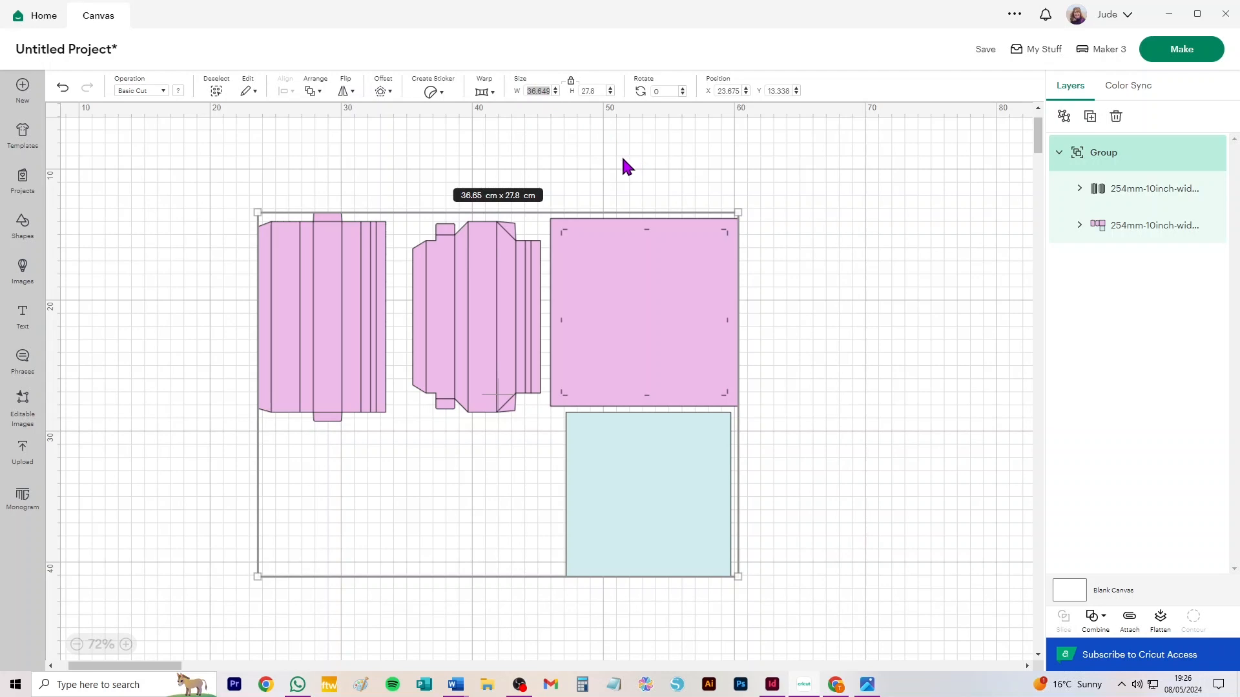
left_click(545, 87)
key("Return")
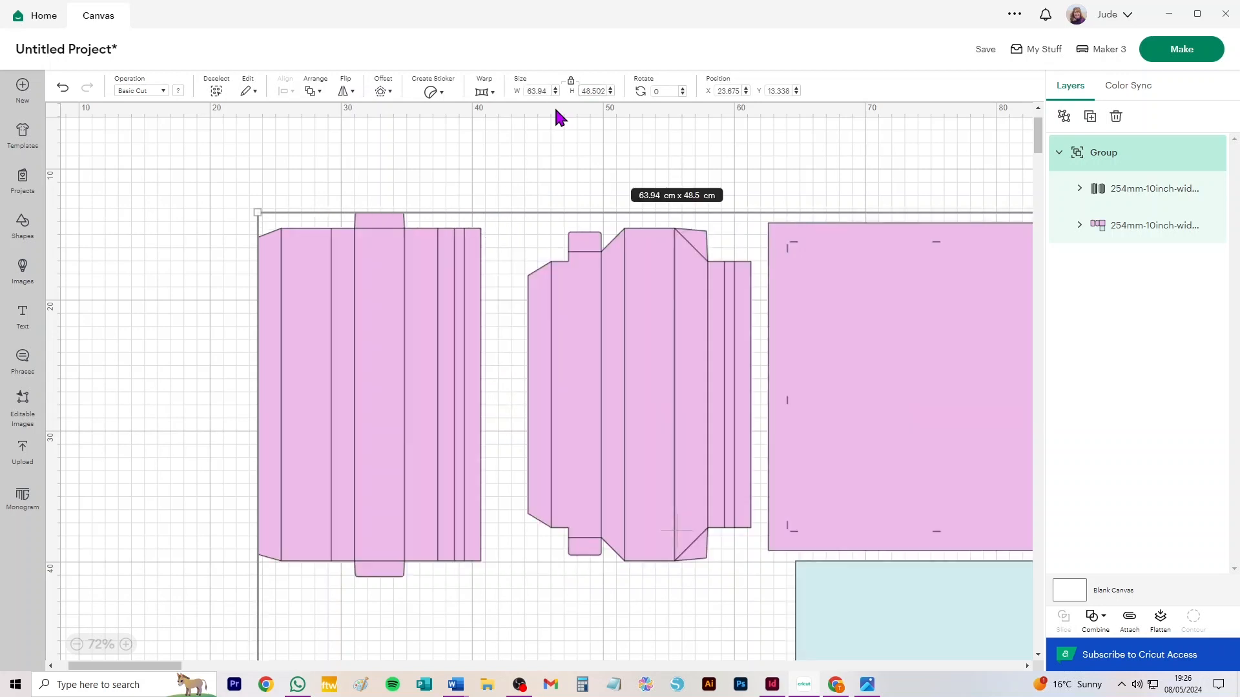
scroll(591, 303, "down", 5)
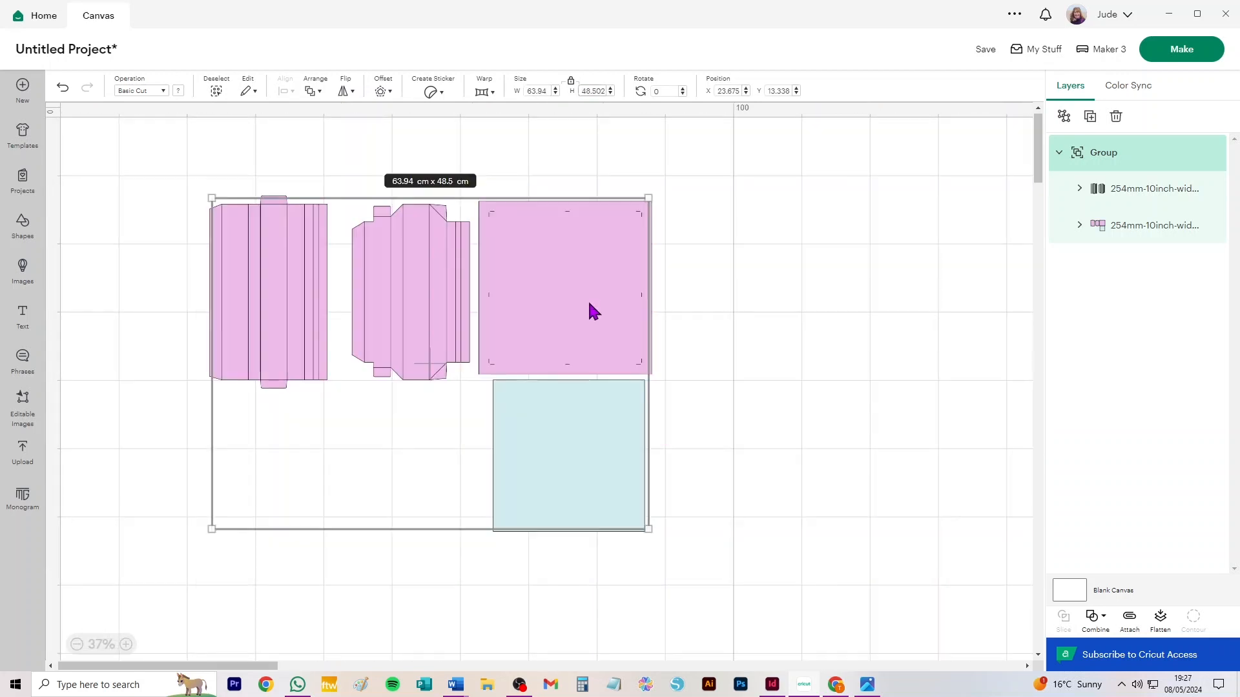
left_click_drag(569, 288, 531, 258)
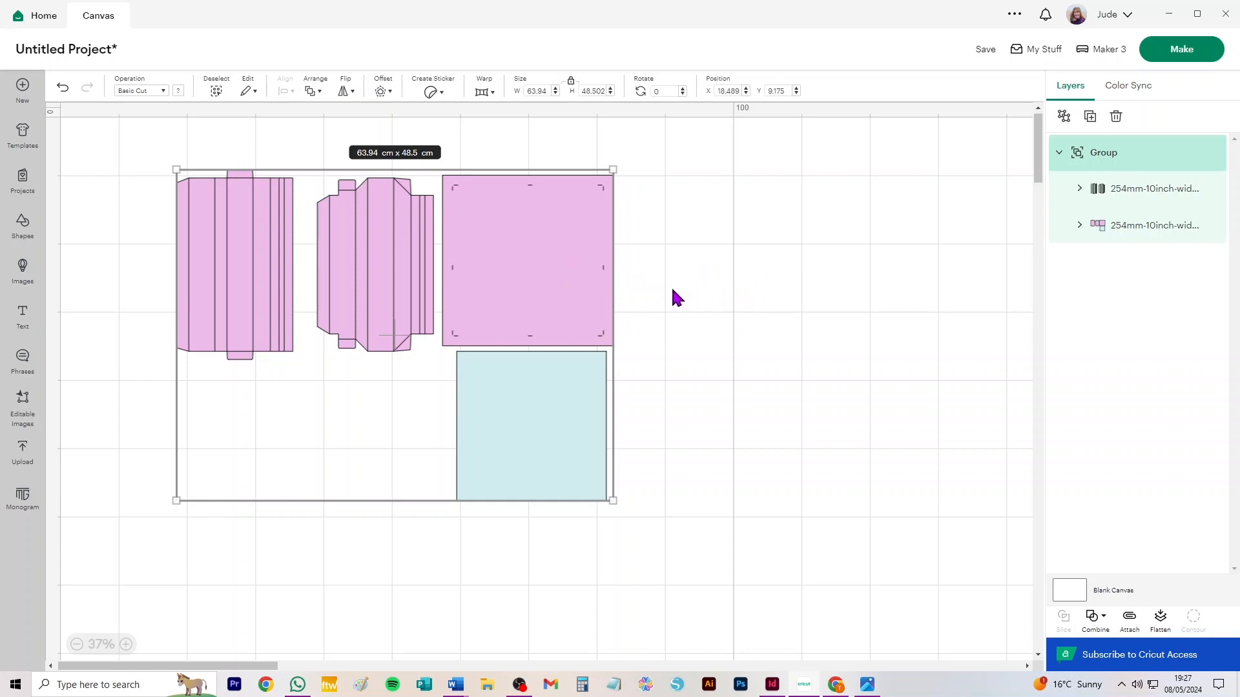
- Ungroup the frame design and change the operation of the group containing the wall pieces' fold lines to Score
left_click(1063, 116)
left_click(1102, 169)
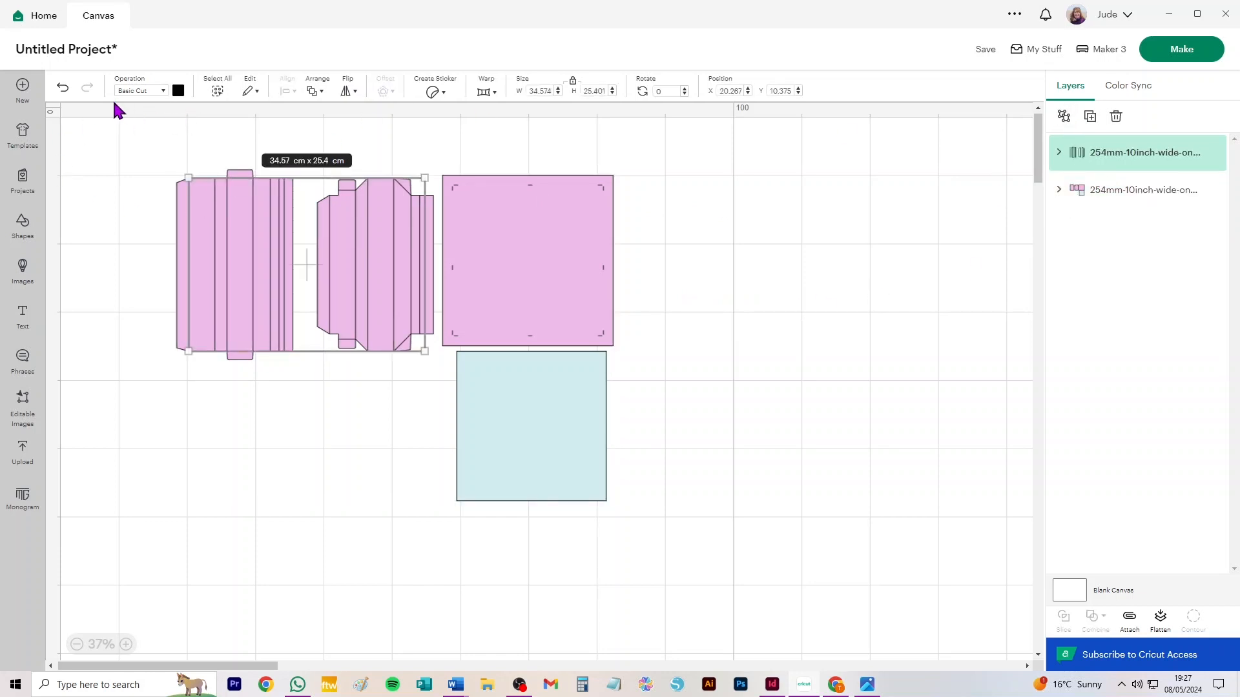
left_click(132, 92)
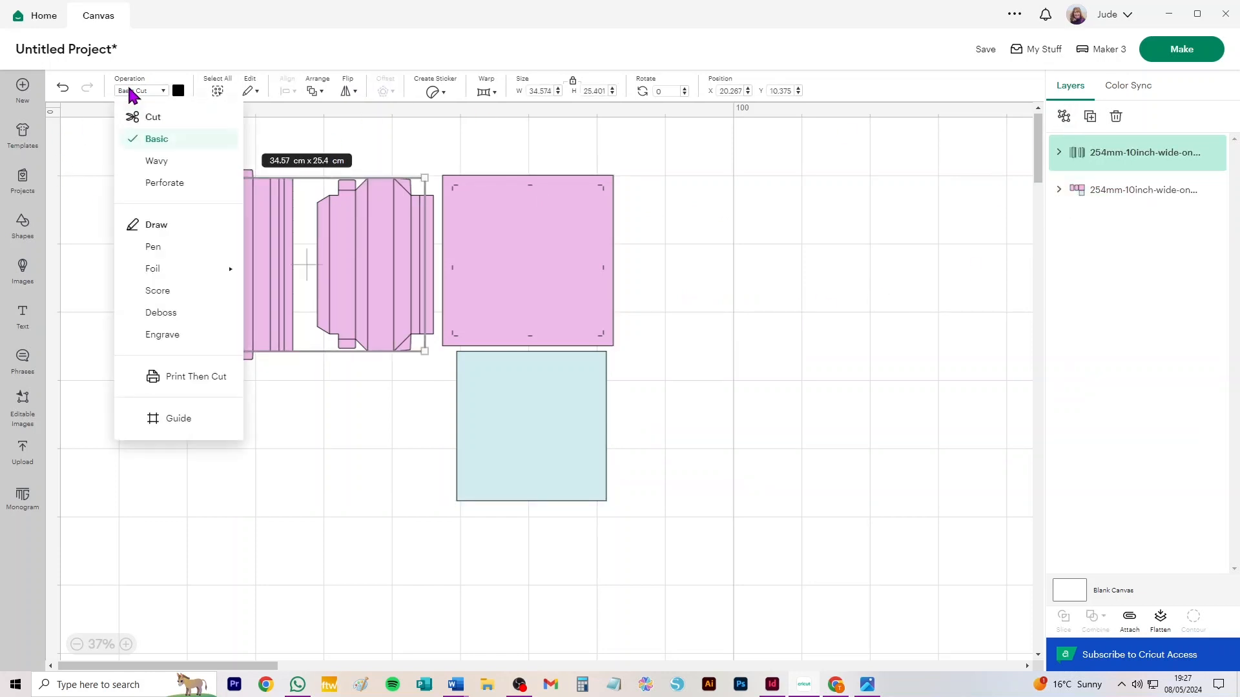
left_click(158, 290)
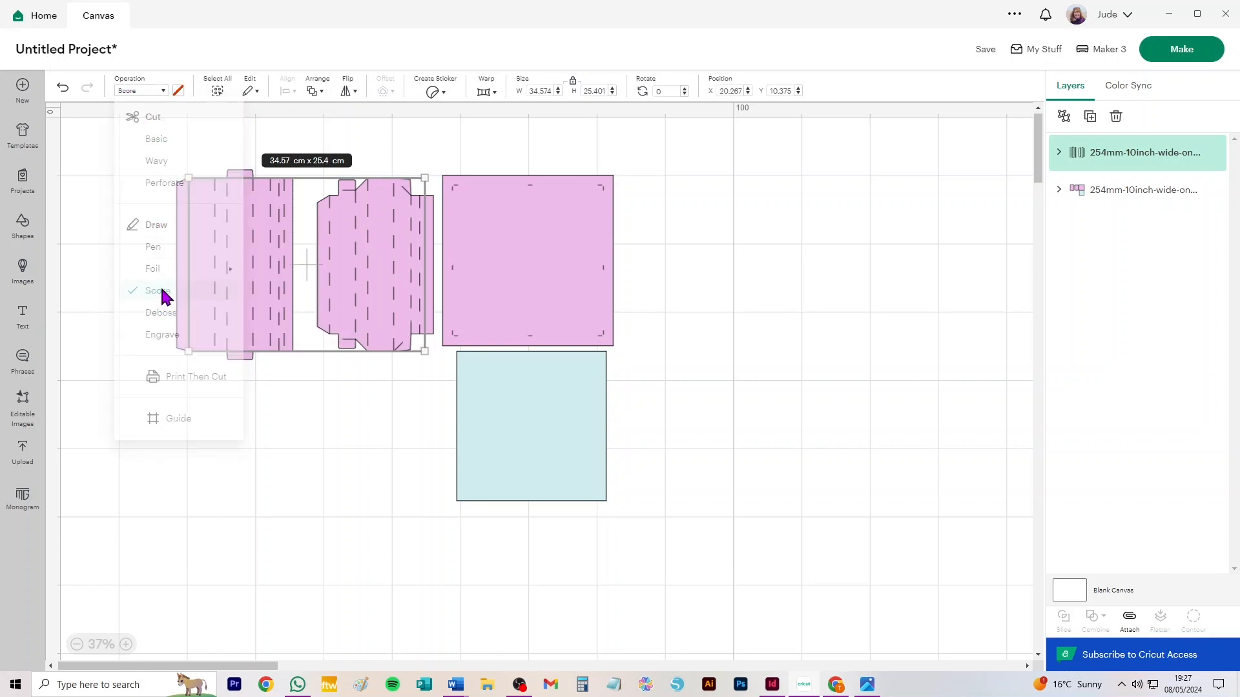
- Ungroup the score lines into separate layers, and ungroup the cut pieces as well
left_click(1063, 116)
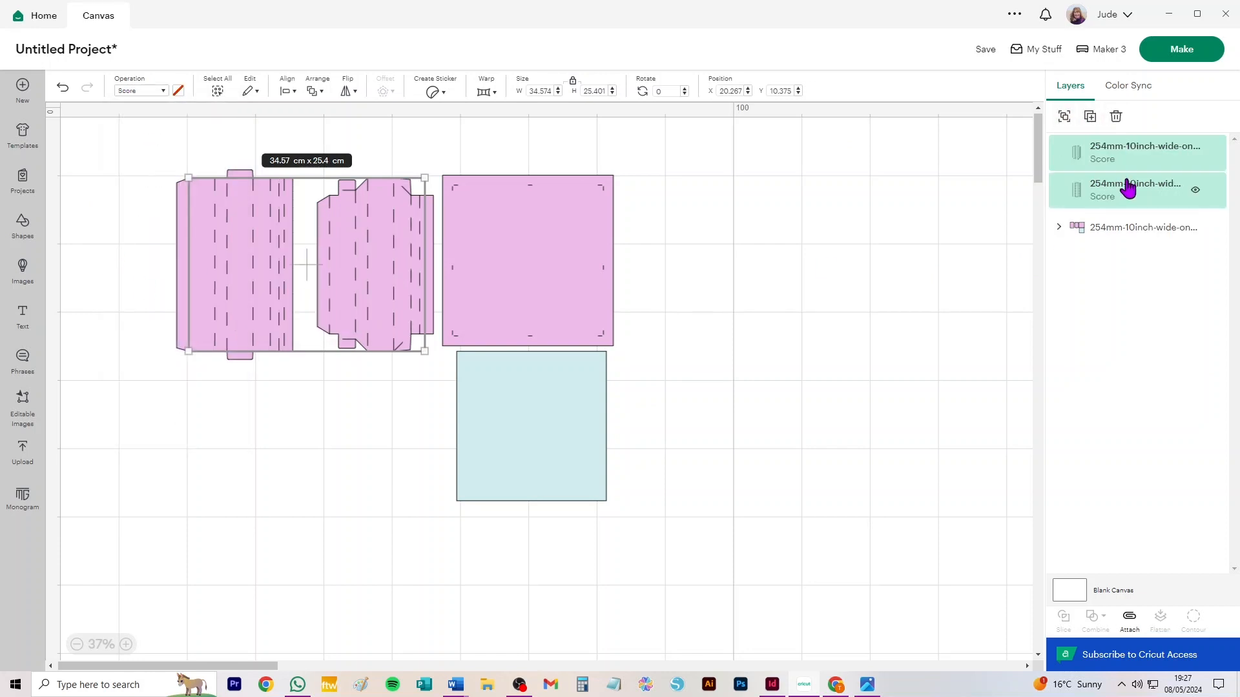
left_click(1109, 233)
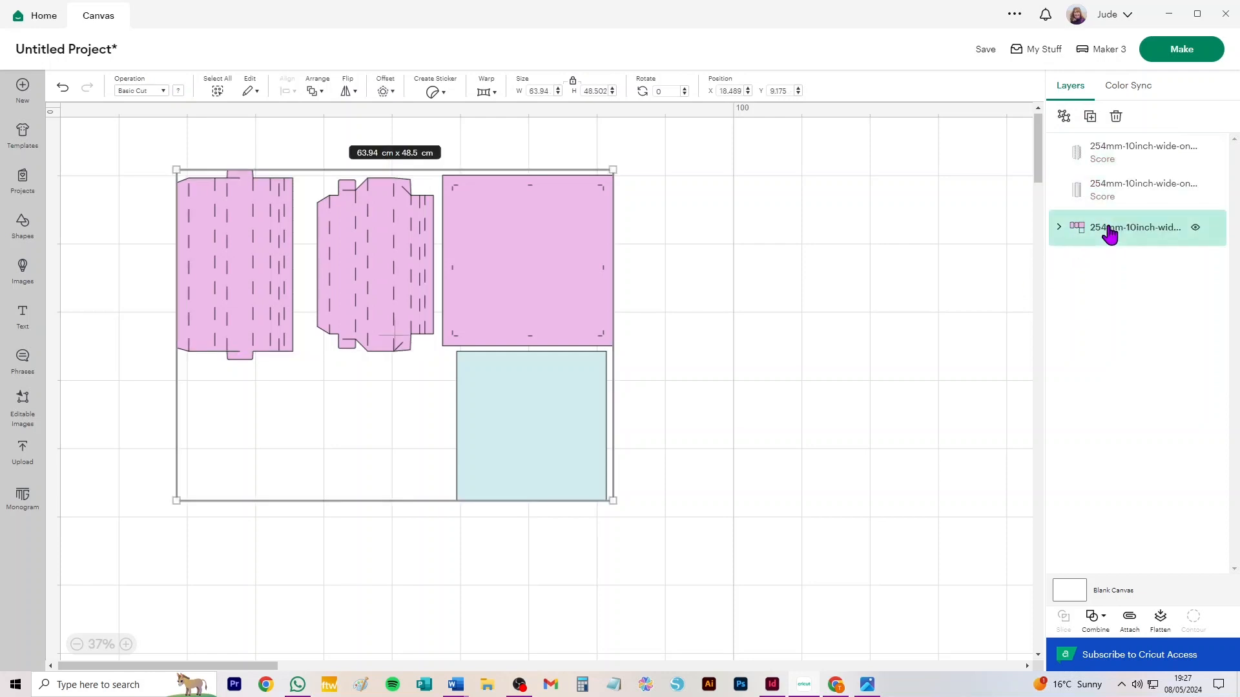
left_click(1063, 116)
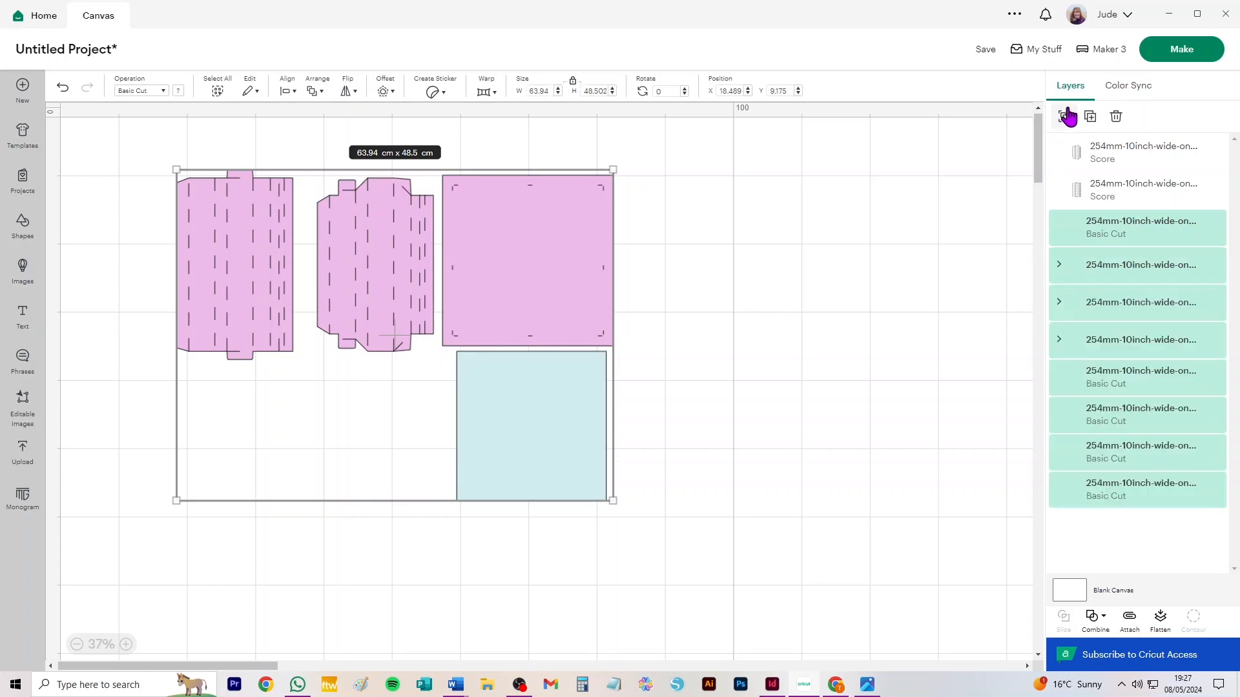
- Move the blue window piece clear of the back board, and attach the back board to its corner and edge marks
left_click(777, 170)
left_click_drag(488, 431, 829, 252)
left_click_drag(679, 138, 434, 372)
left_click_drag(439, 381, 441, 385)
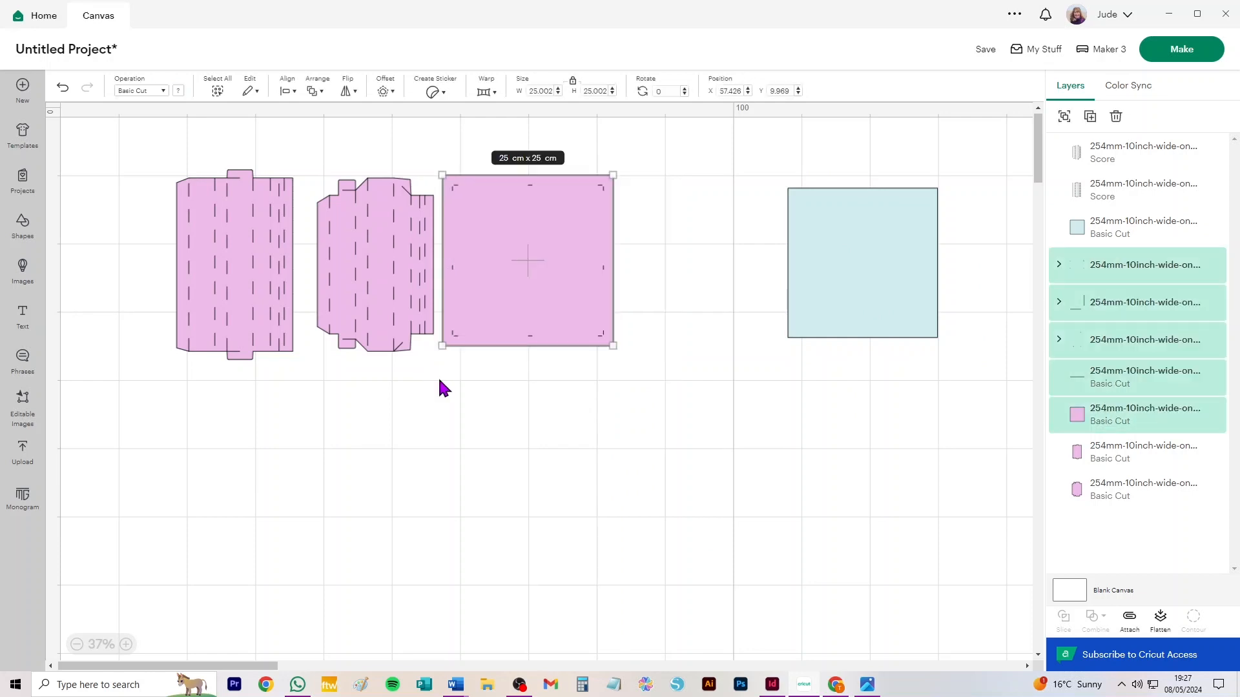
left_click(1061, 618)
left_click_drag(512, 234, 576, 227)
- Attach each wall piece's score lines to its own cut outline, handling the two walls separately
left_click_drag(441, 155, 304, 401)
left_click(1128, 621)
left_click_drag(110, 132, 309, 435)
key("ctrl+alt+a")
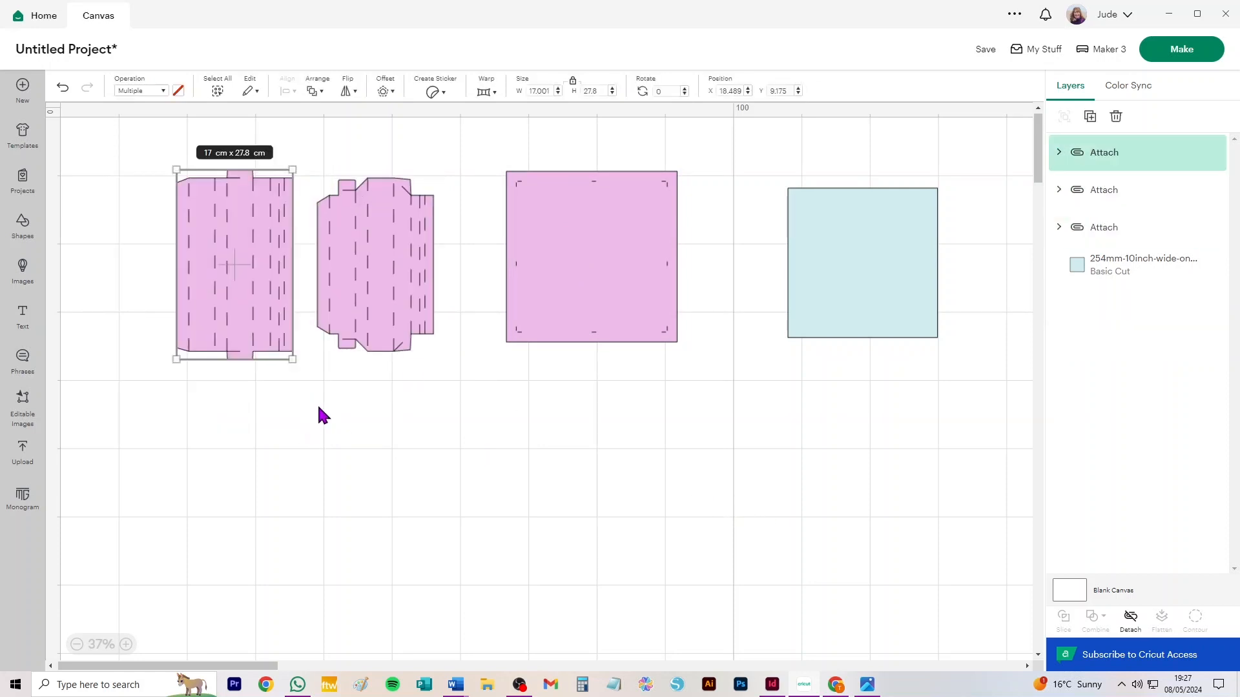
- Duplicate both attached wall pieces and place the copies directly below the originals
left_click(358, 265, "shift")
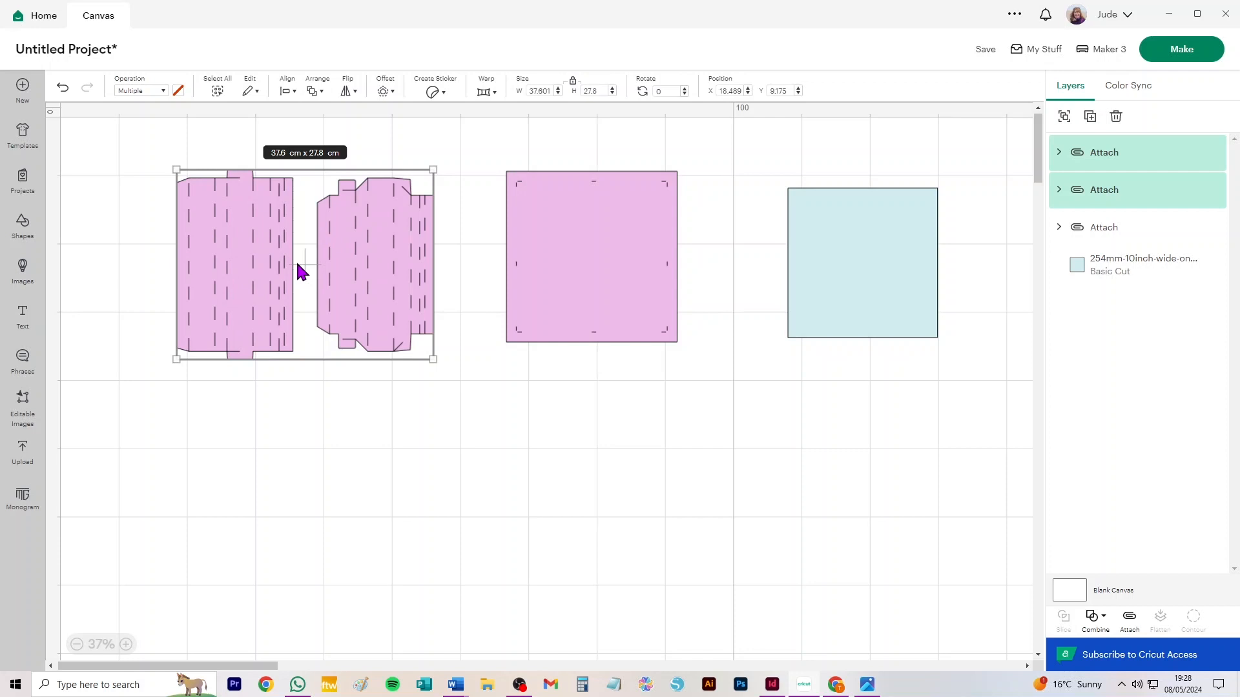
key("ctrl+c")
key("ctrl+v")
left_click_drag(271, 188, 384, 439)
- Prepare the project for cutting, and set the window mat's material size to 27.9 cm x 43.2 cm (Tabloid)
left_click(1168, 52)
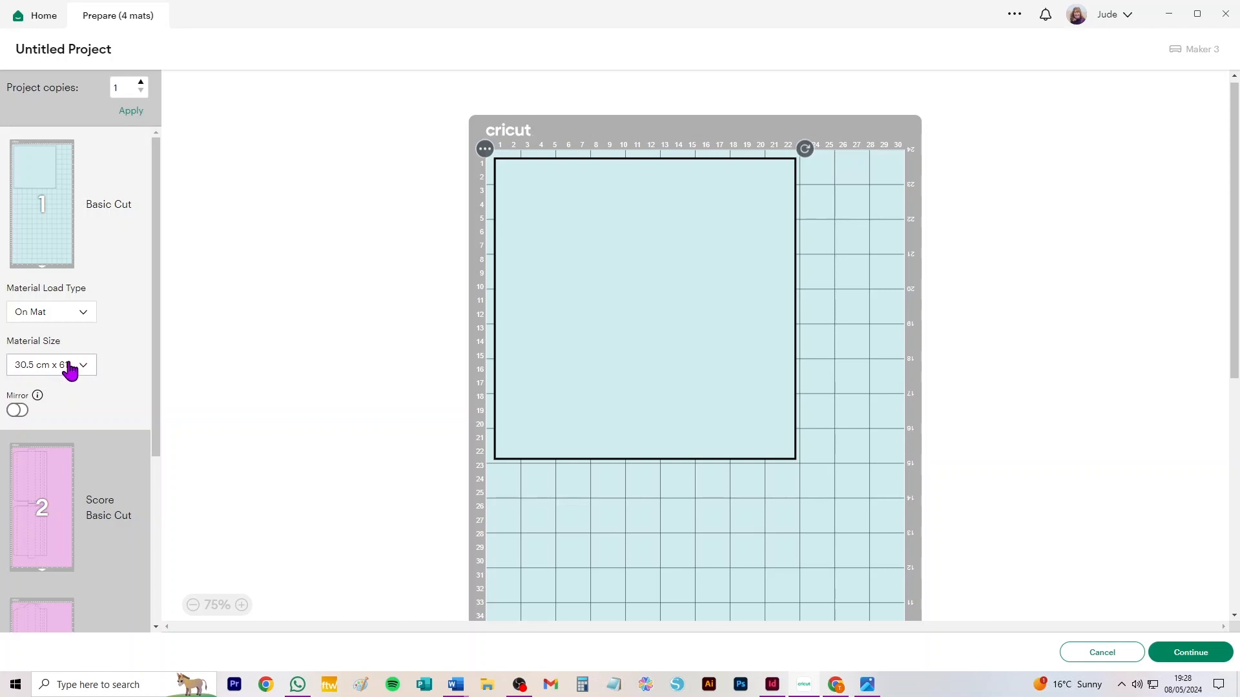
left_click(69, 363)
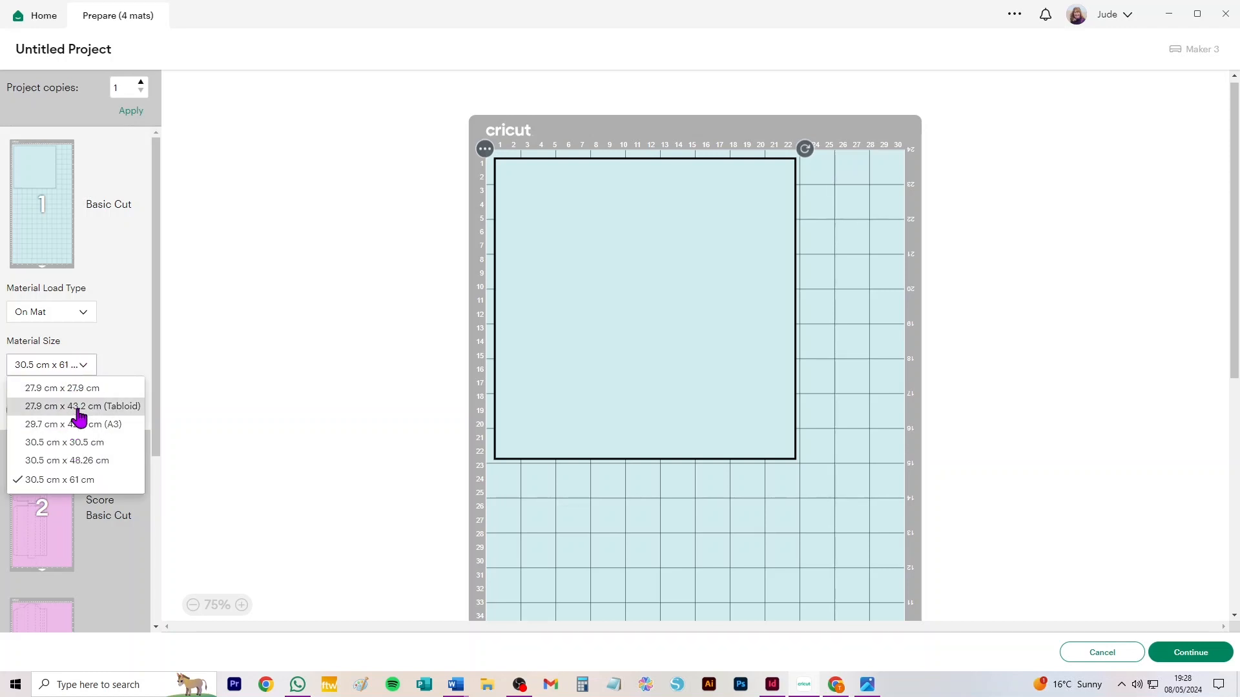
left_click(76, 405)
- Try the 21 cm x 29.7 cm (A4) material size for the wall pieces on mat 2
scroll(104, 470, "down", 3)
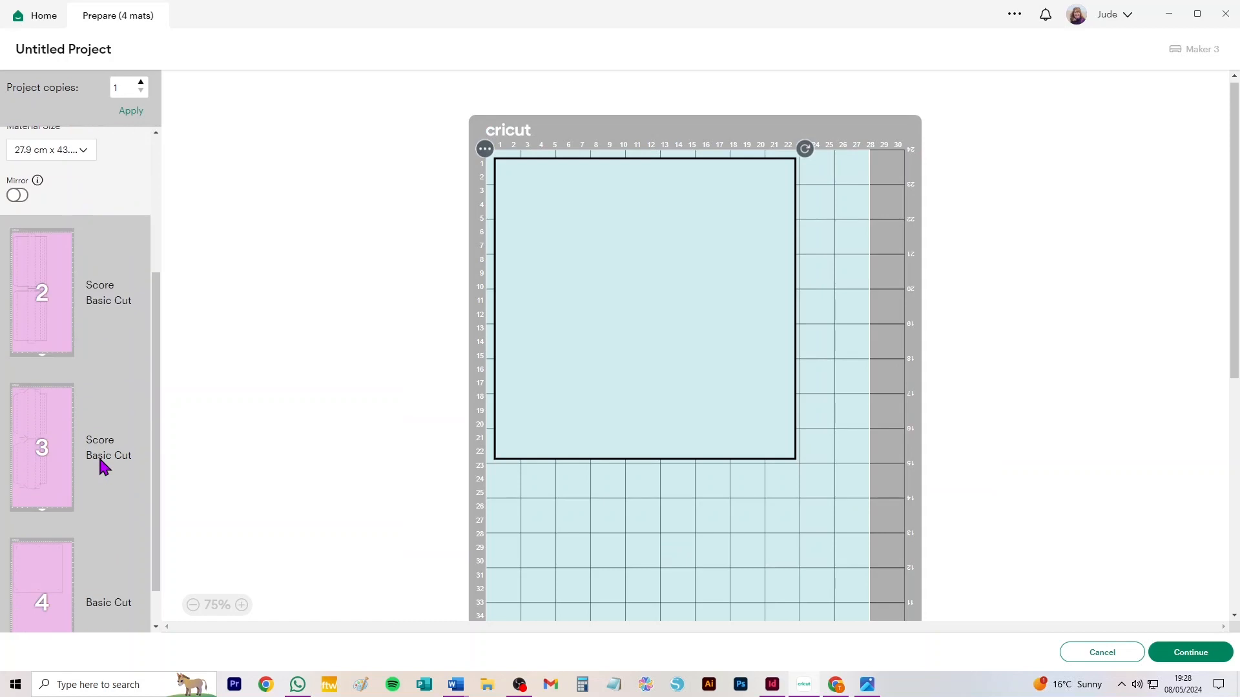
left_click(40, 284)
left_click(43, 309)
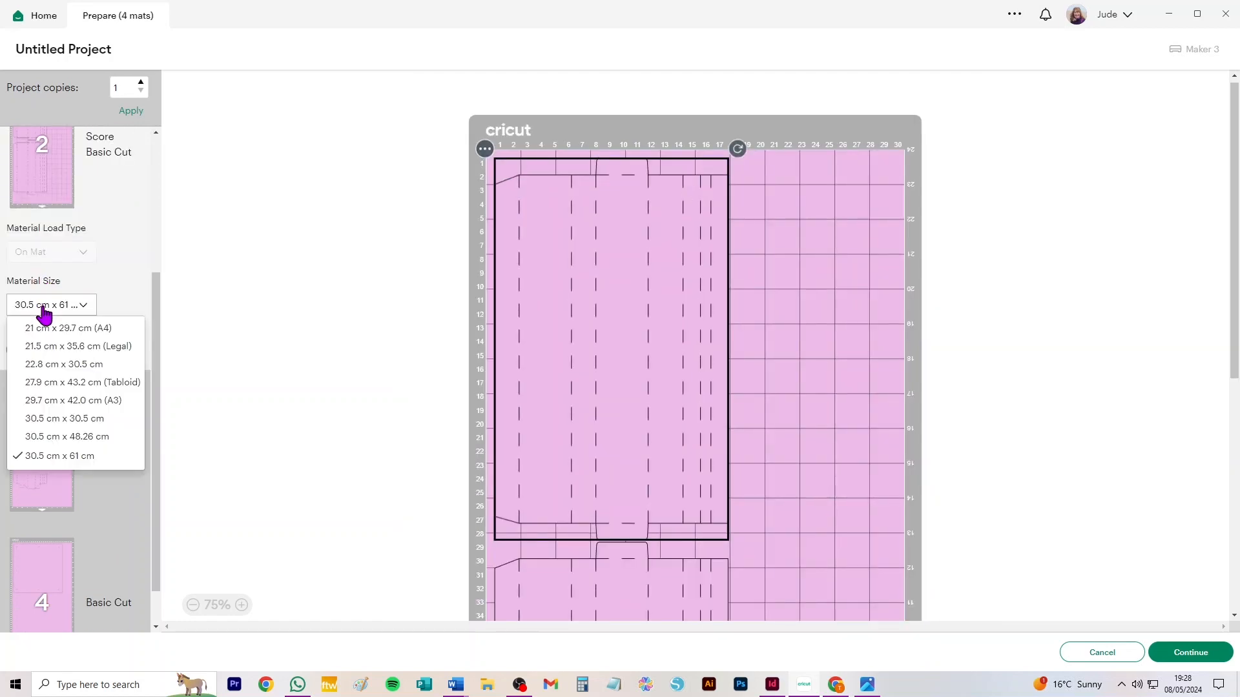
left_click(66, 329)
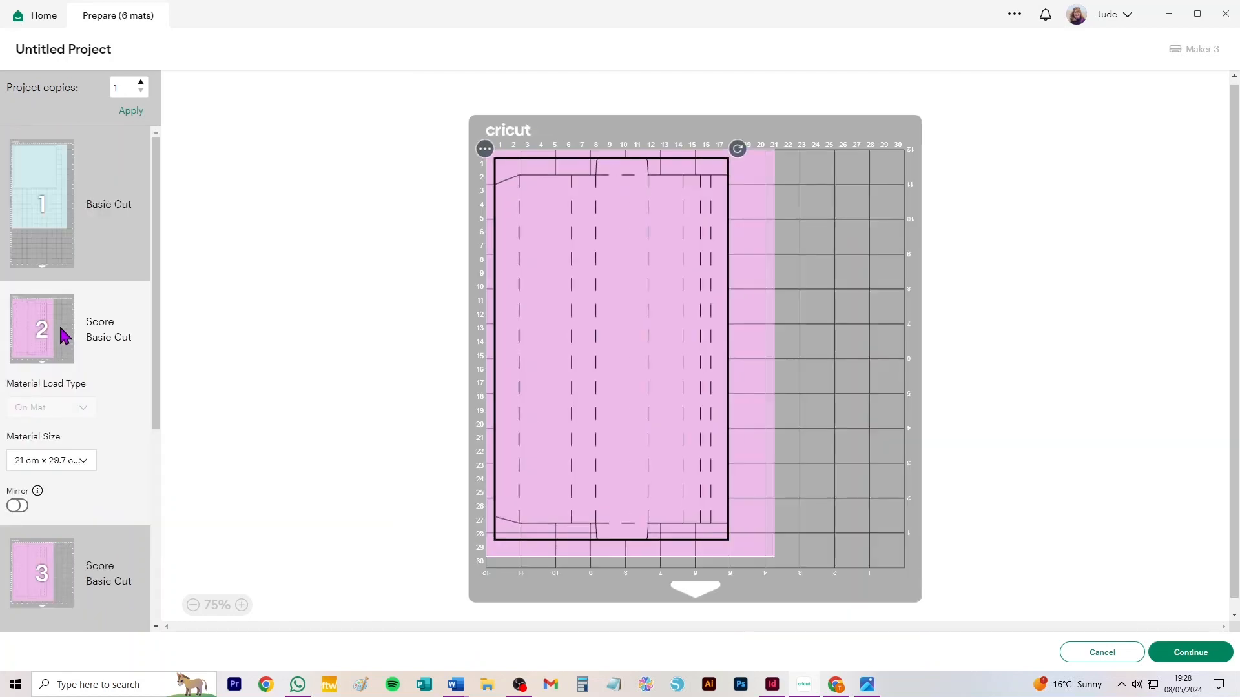
- Set the material size to 30.5 cm x 30.5 cm for the back board on mat 6 and for the wall mats
scroll(100, 444, "down", 5)
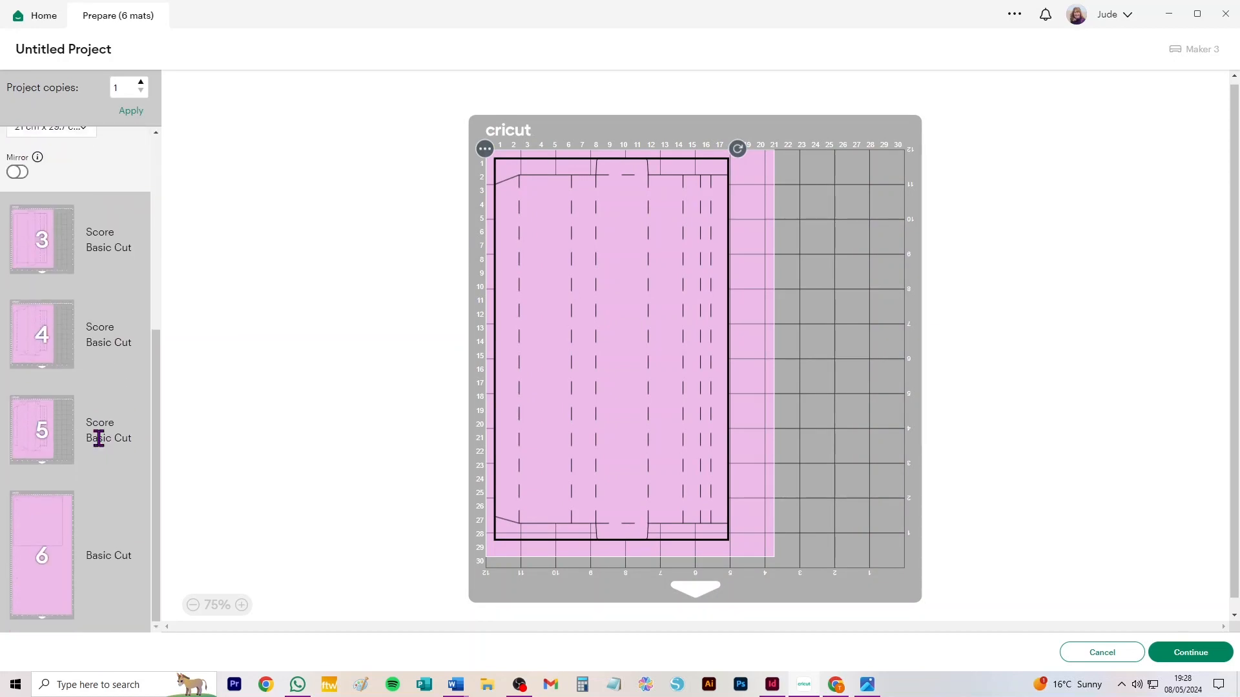
left_click(42, 517)
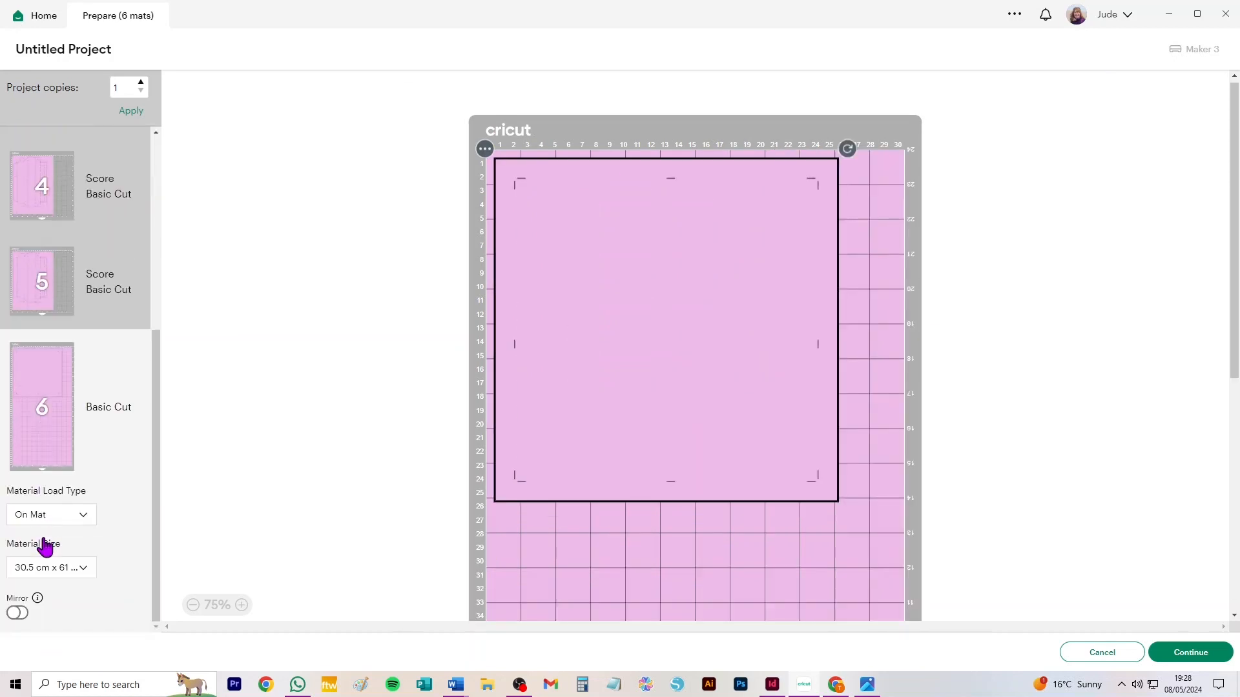
left_click(54, 572)
scroll(65, 613, "down", 1)
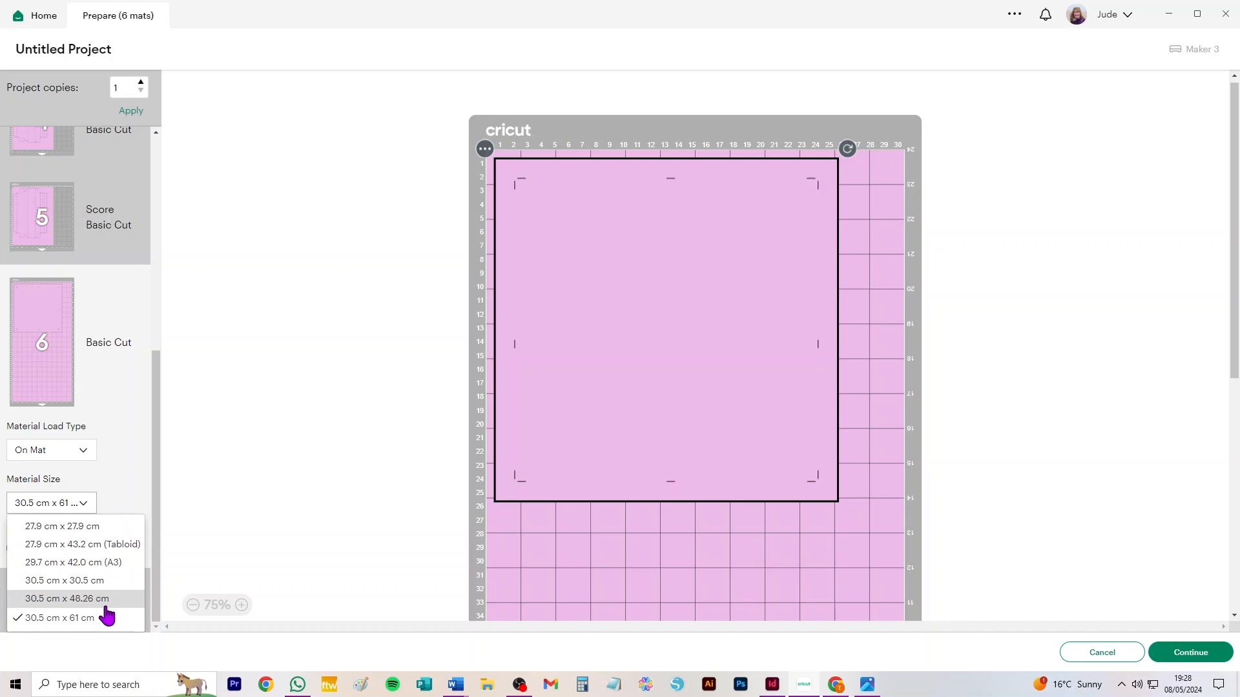
left_click(87, 587)
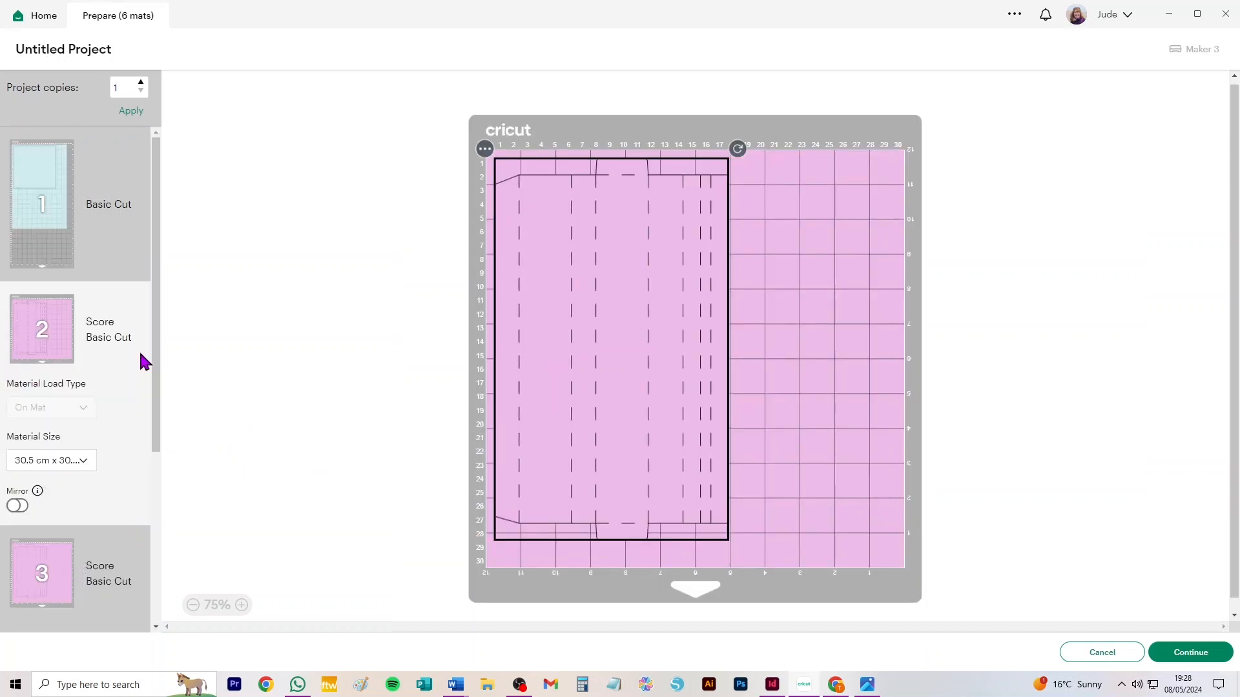
- Review the wall and back board mats and the material sizes available for mat 2
scroll(36, 329, "down", 4)
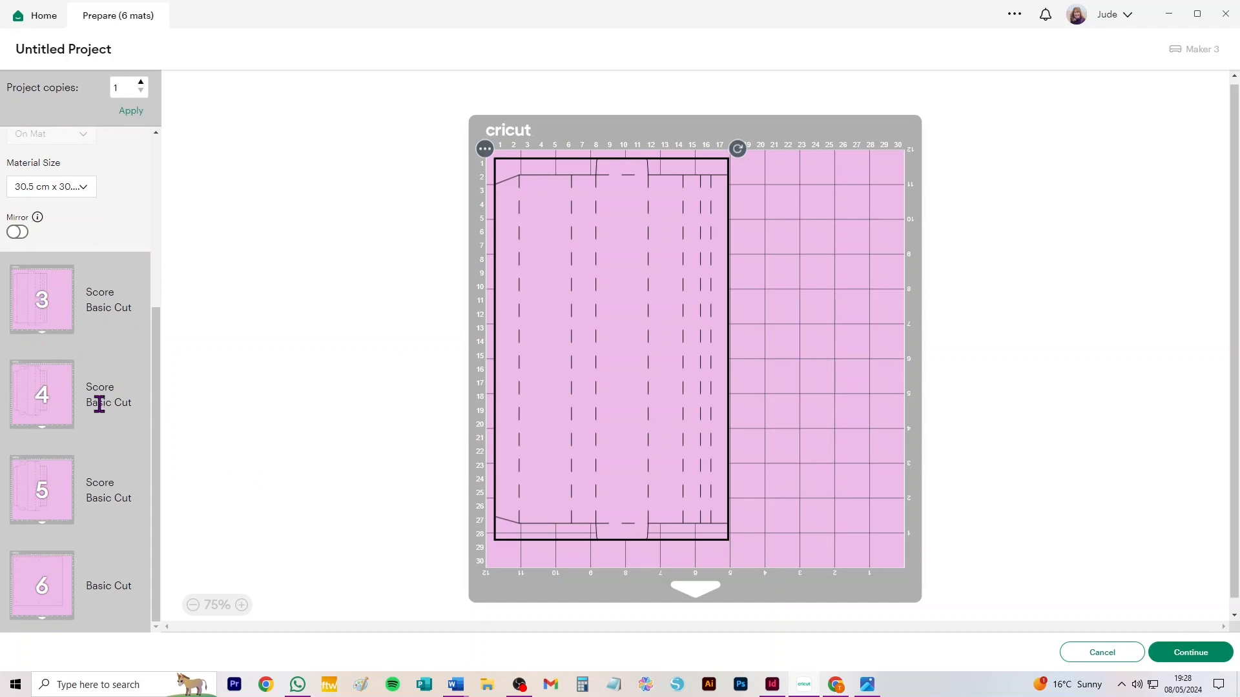
scroll(98, 391, "up", 4)
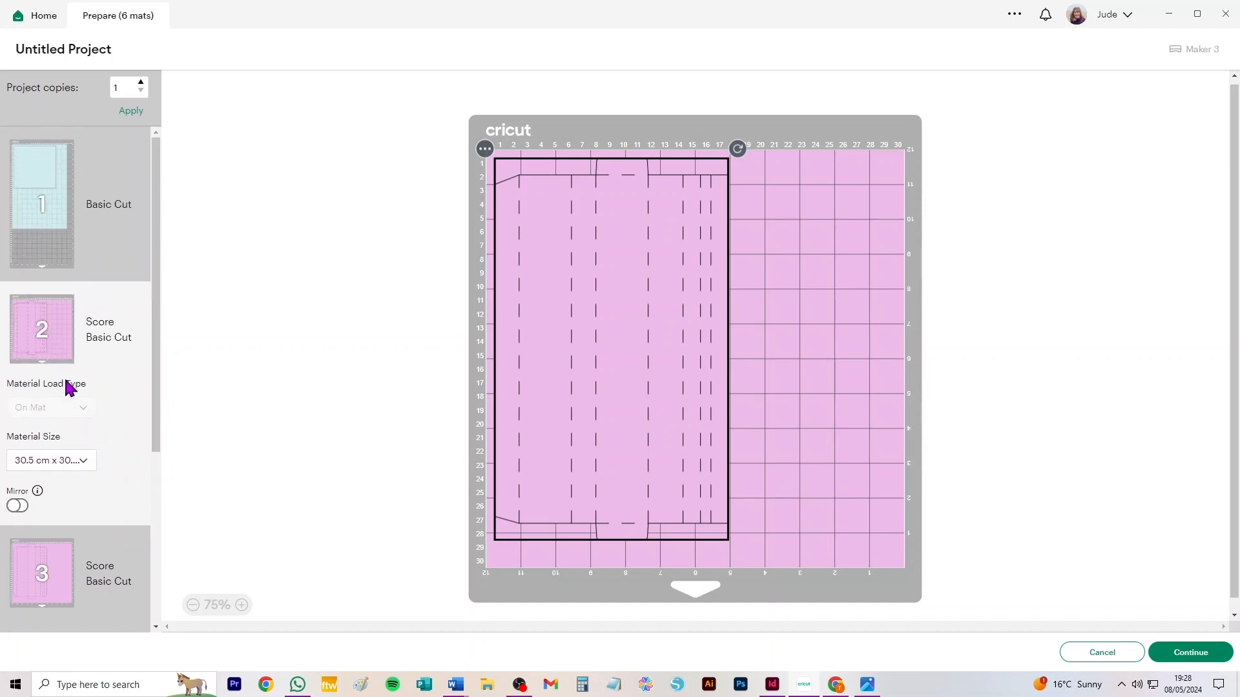
left_click(75, 466)
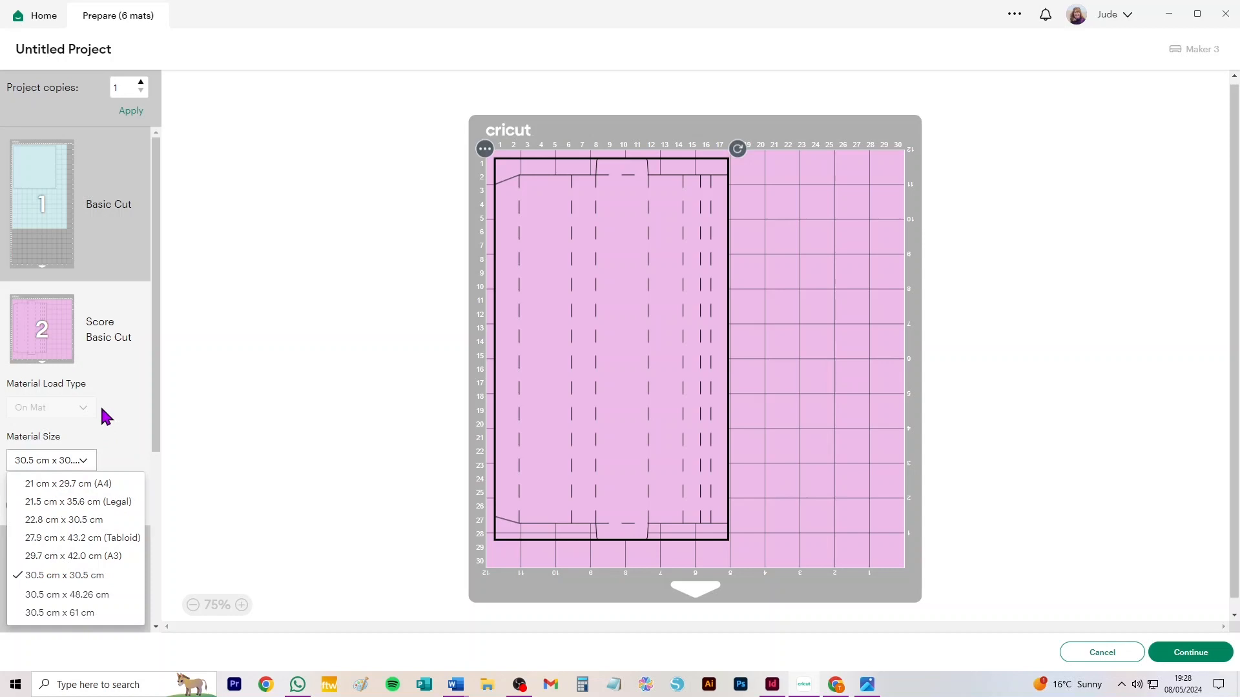
left_click(138, 400)
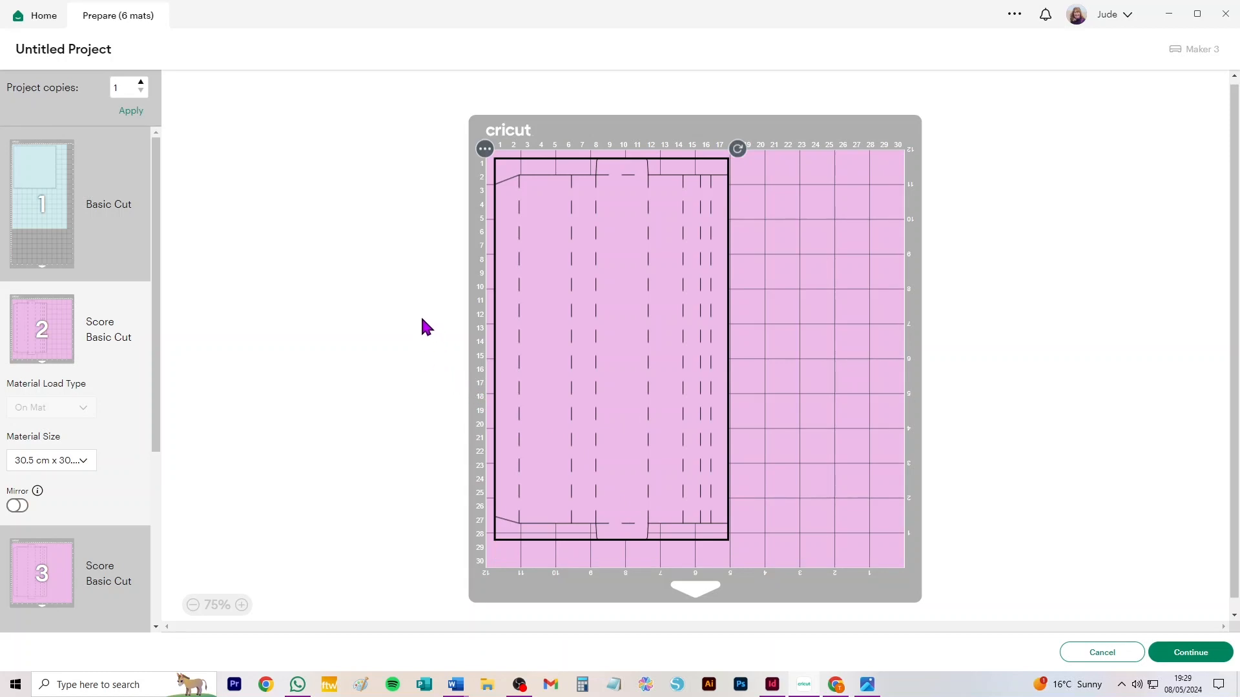
- Set the material size of mat 4, holding the shorter wall piece, to 21.6 cm x 27.9 cm (Letter)
scroll(111, 456, "down", 4)
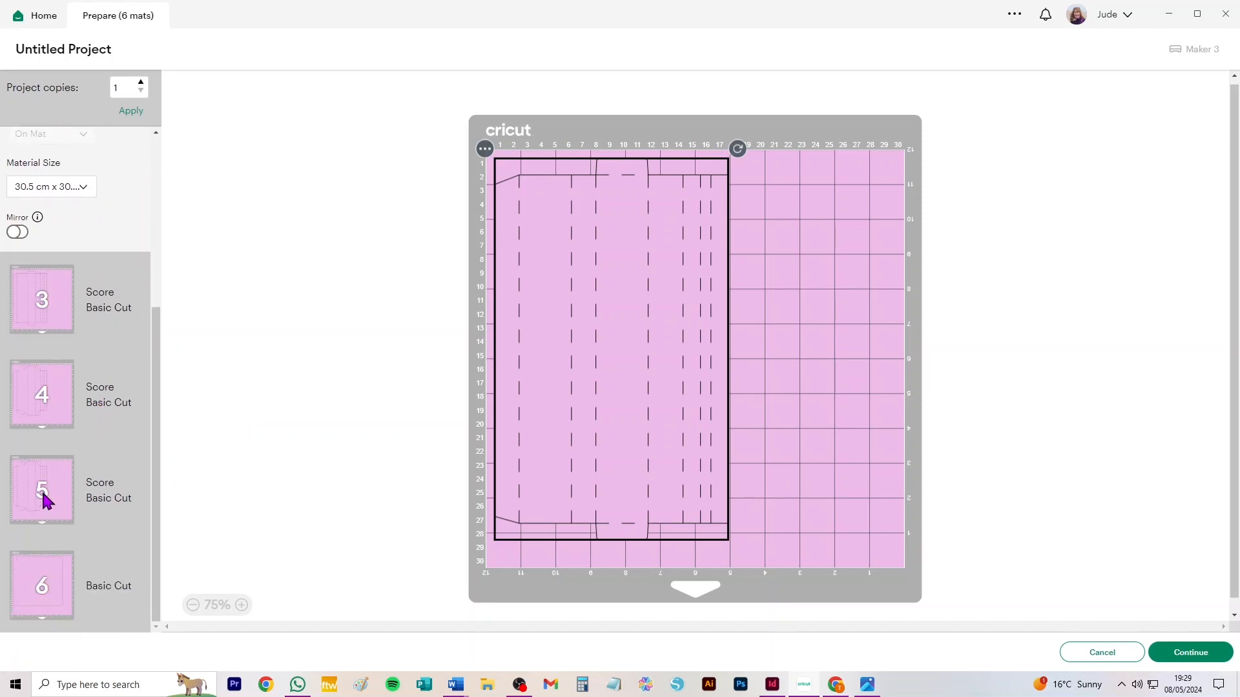
left_click(40, 387)
left_click(51, 381)
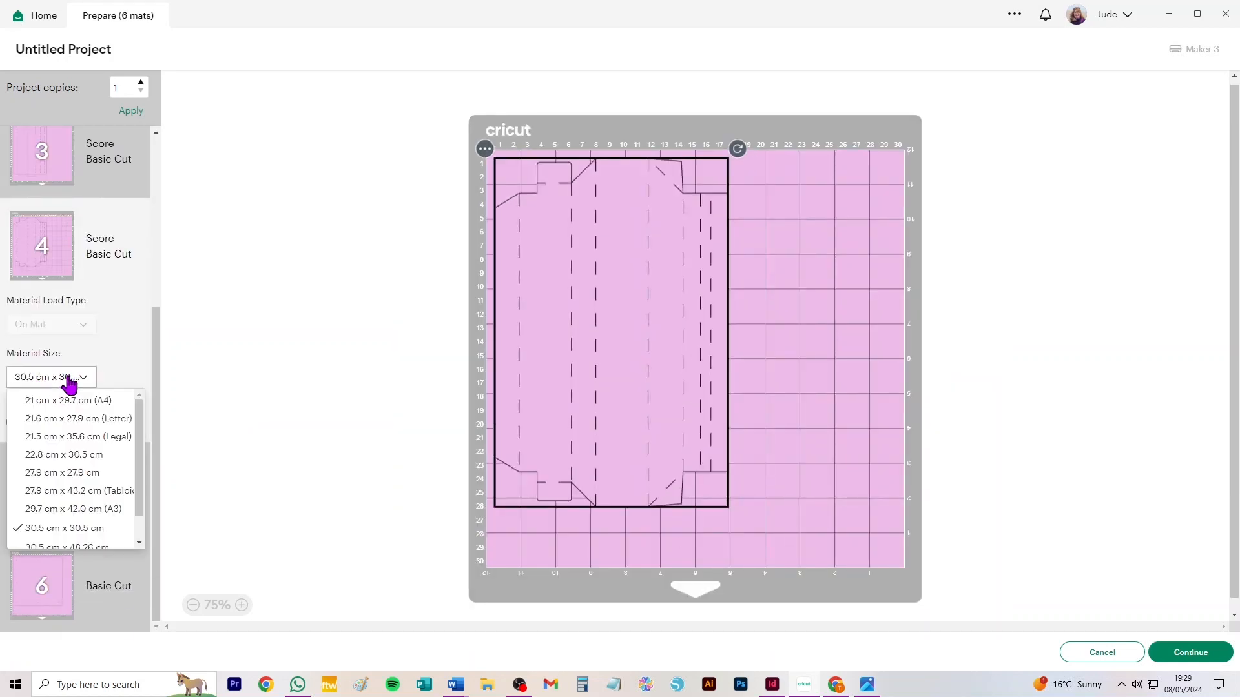
left_click(71, 419)
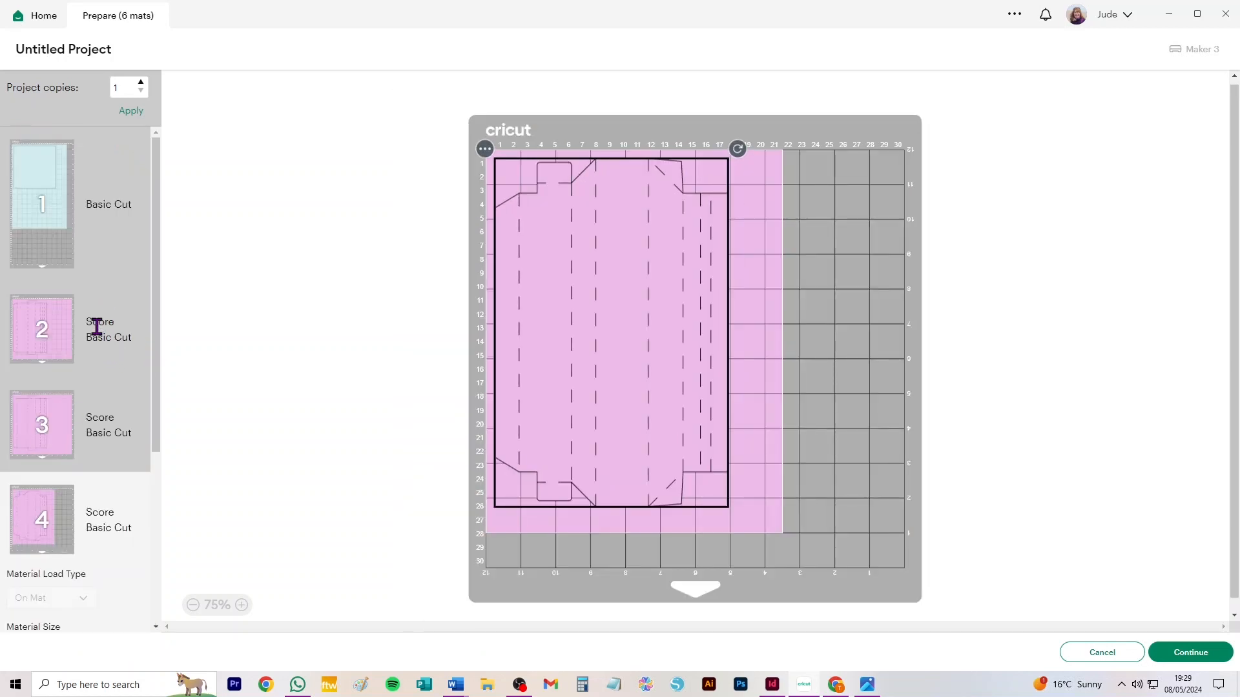
- Check the layouts of all the mats, and return to the canvas without cutting
scroll(91, 517, "down", 4)
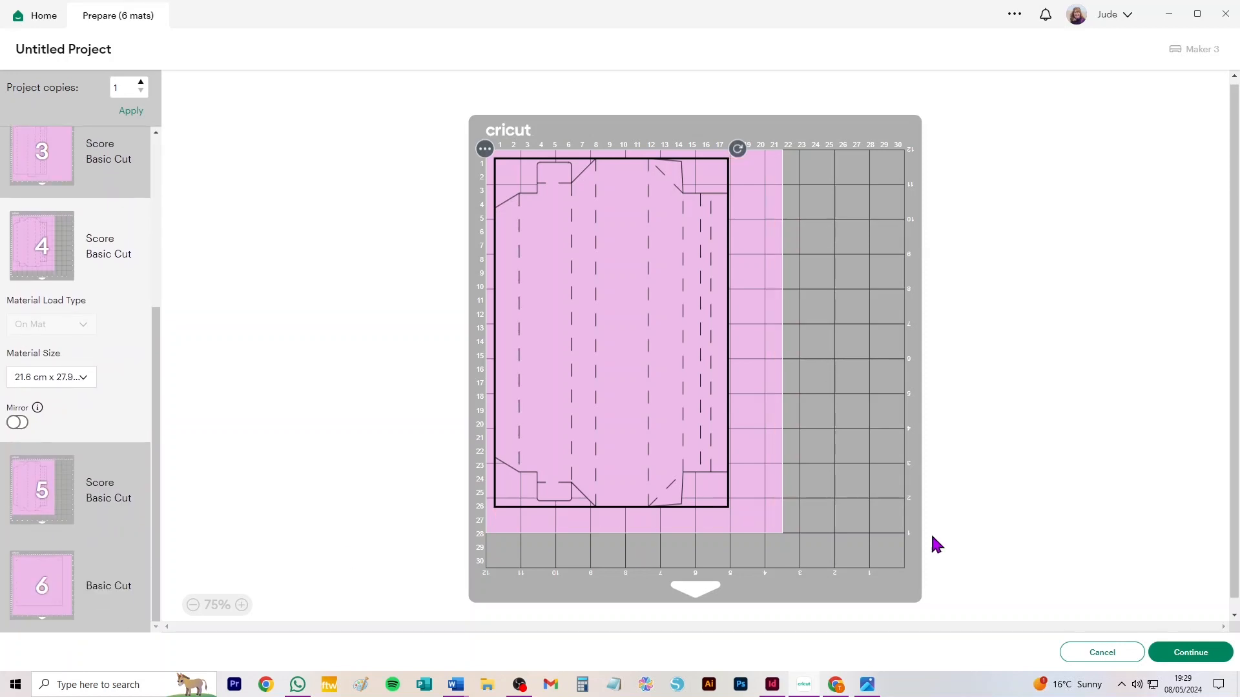
scroll(32, 354, "up", 4)
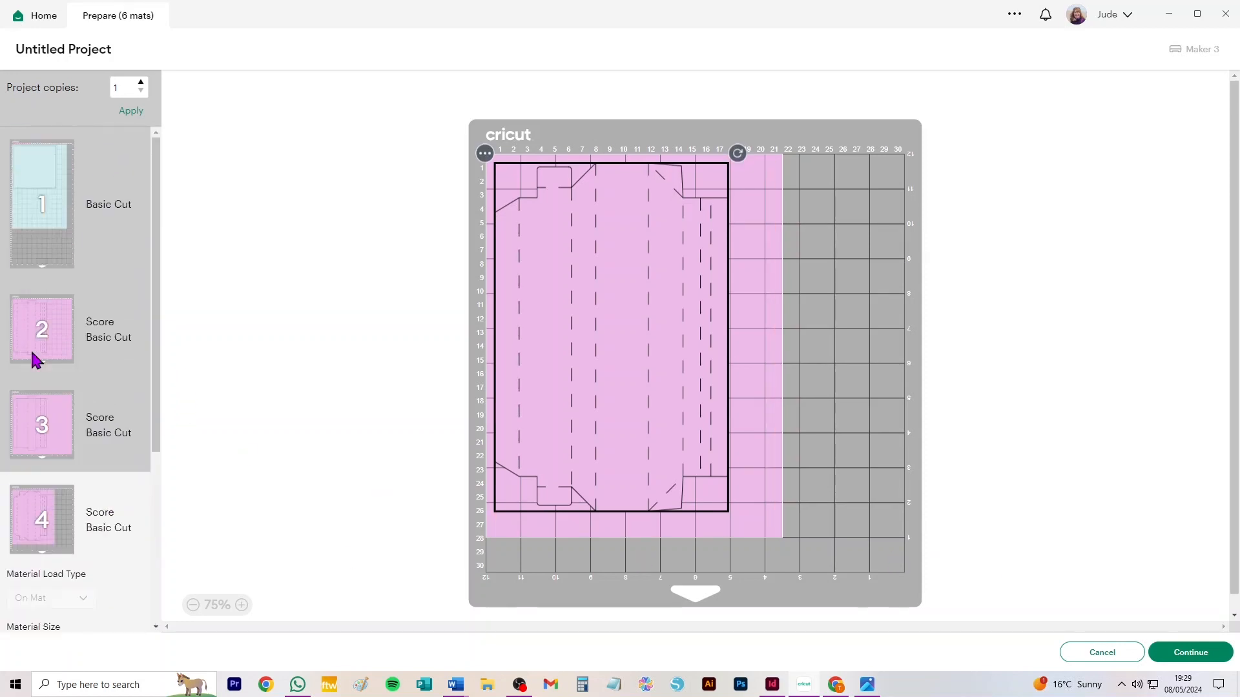
scroll(61, 387, "down", 4)
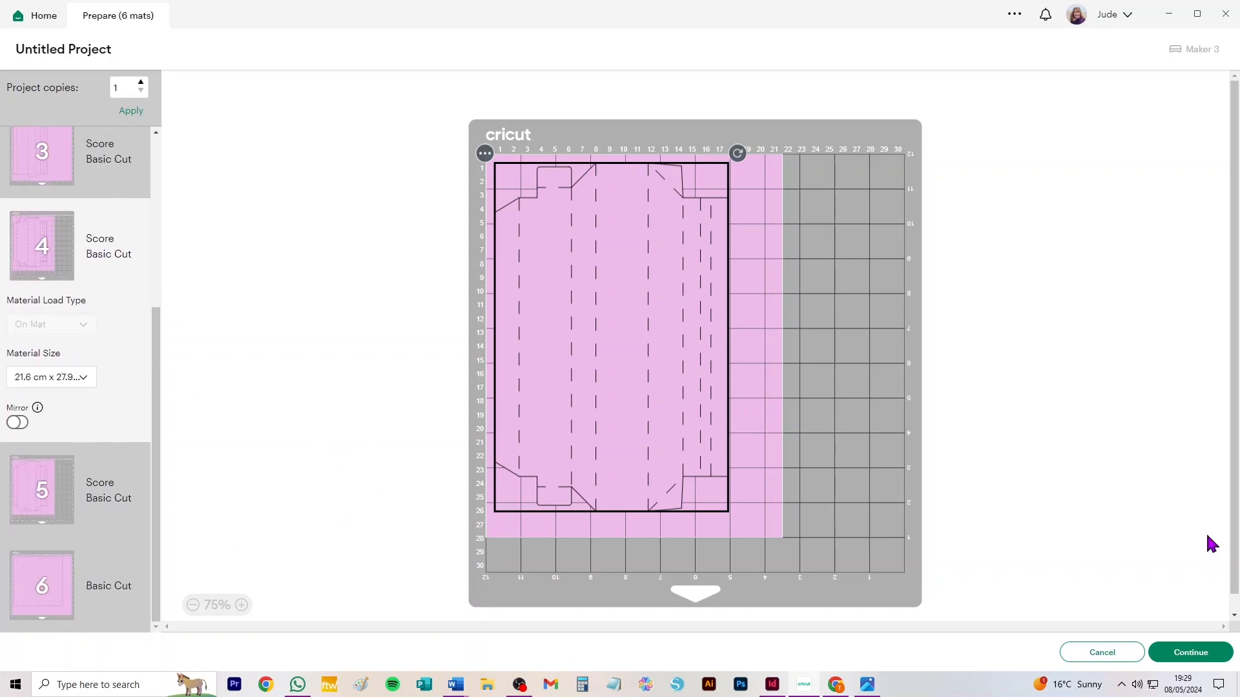
left_click(1102, 653)
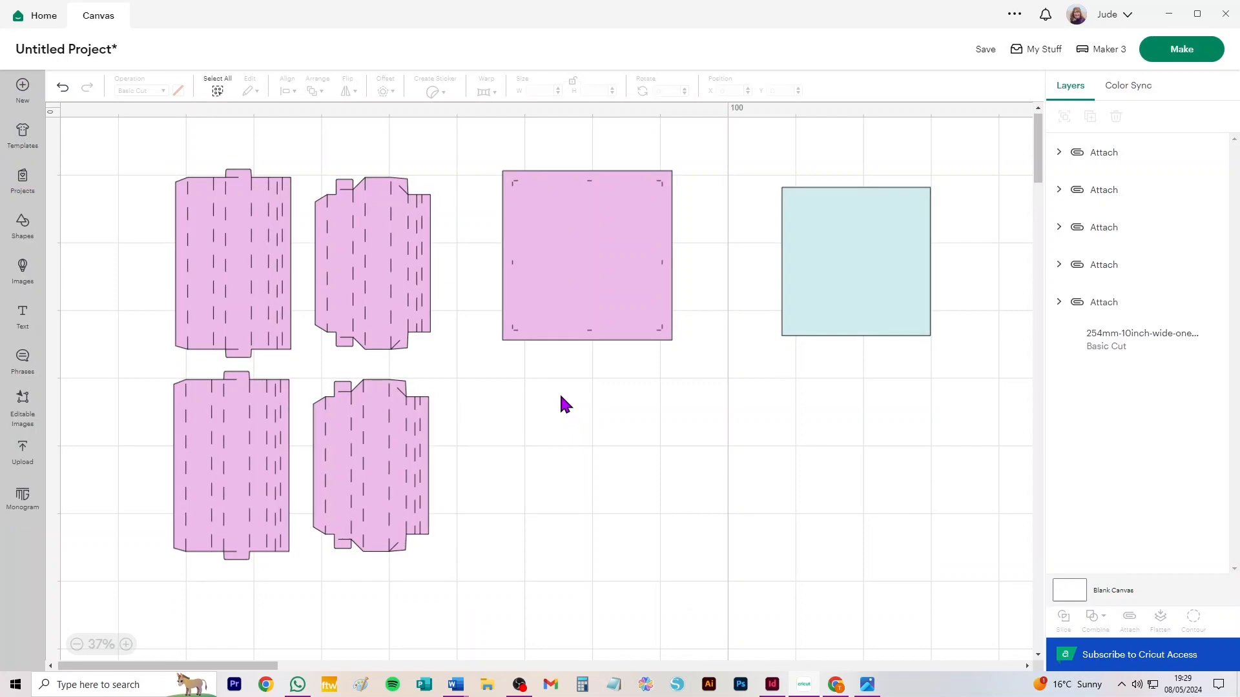
- Check the layers of the first attached set, and delete every piece of the 10-inch frame from the canvas
left_click(1059, 153)
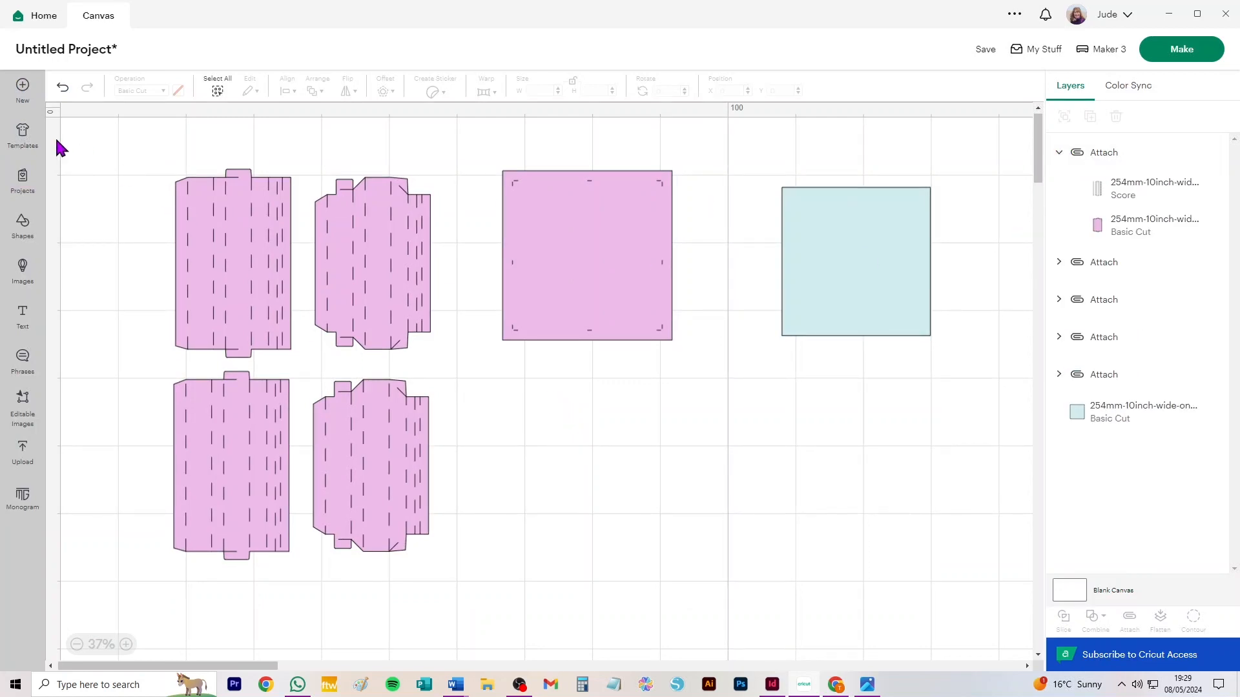
left_click_drag(123, 144, 991, 625)
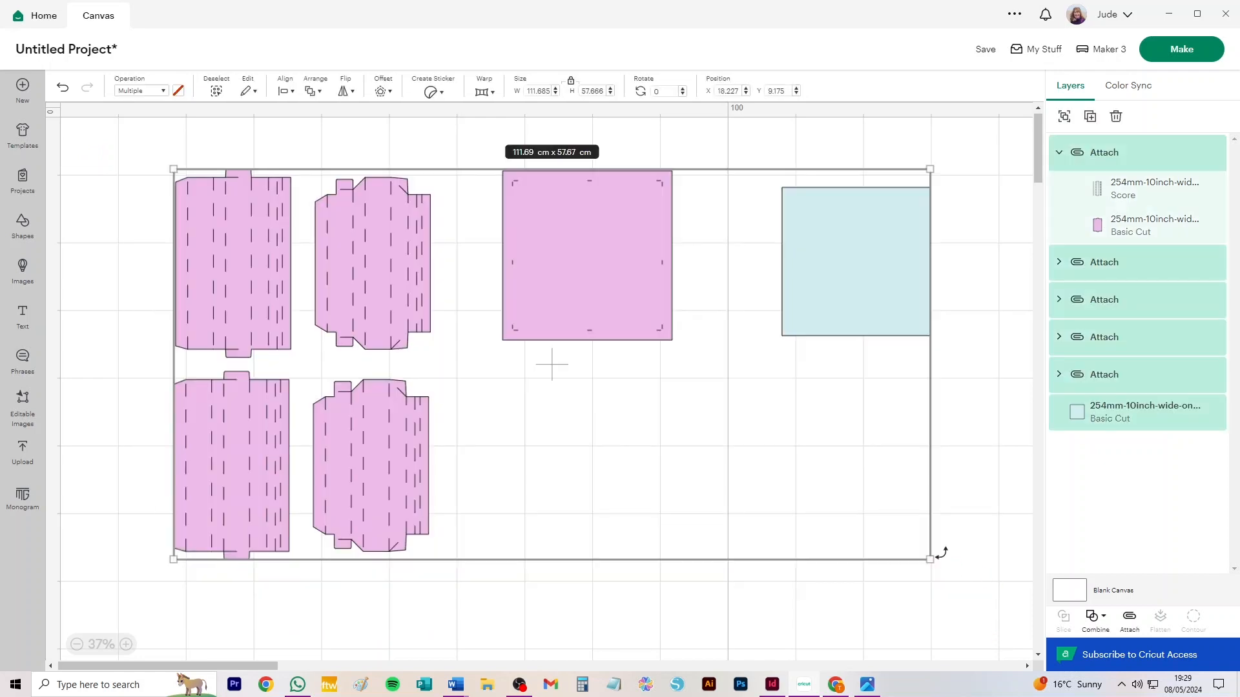
key("Delete")
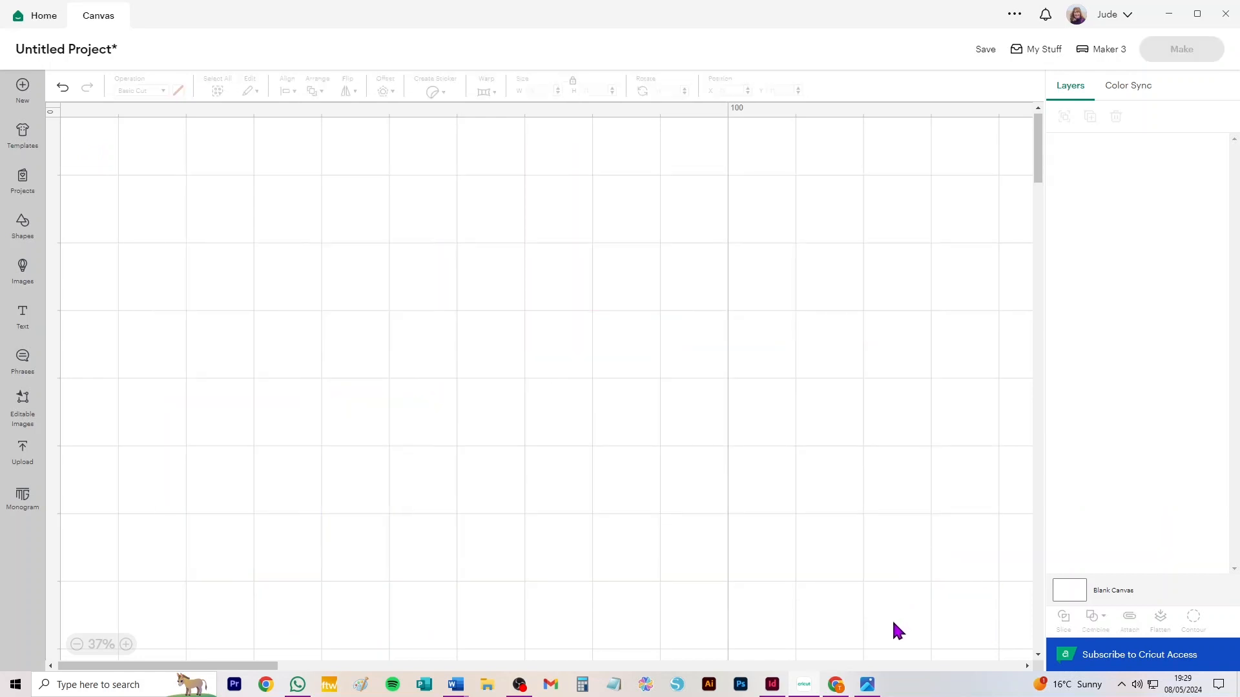
- Add the green 9-inch frame design from the recent uploads to the canvas
left_click(26, 456)
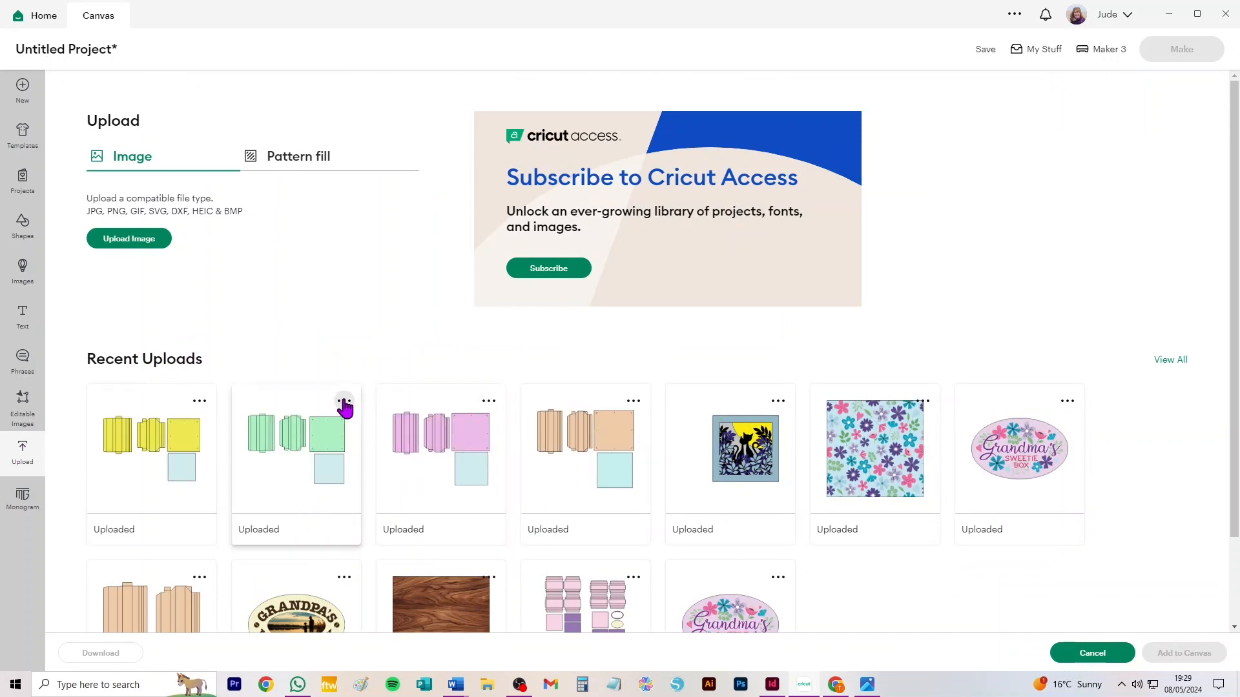
left_click(301, 439)
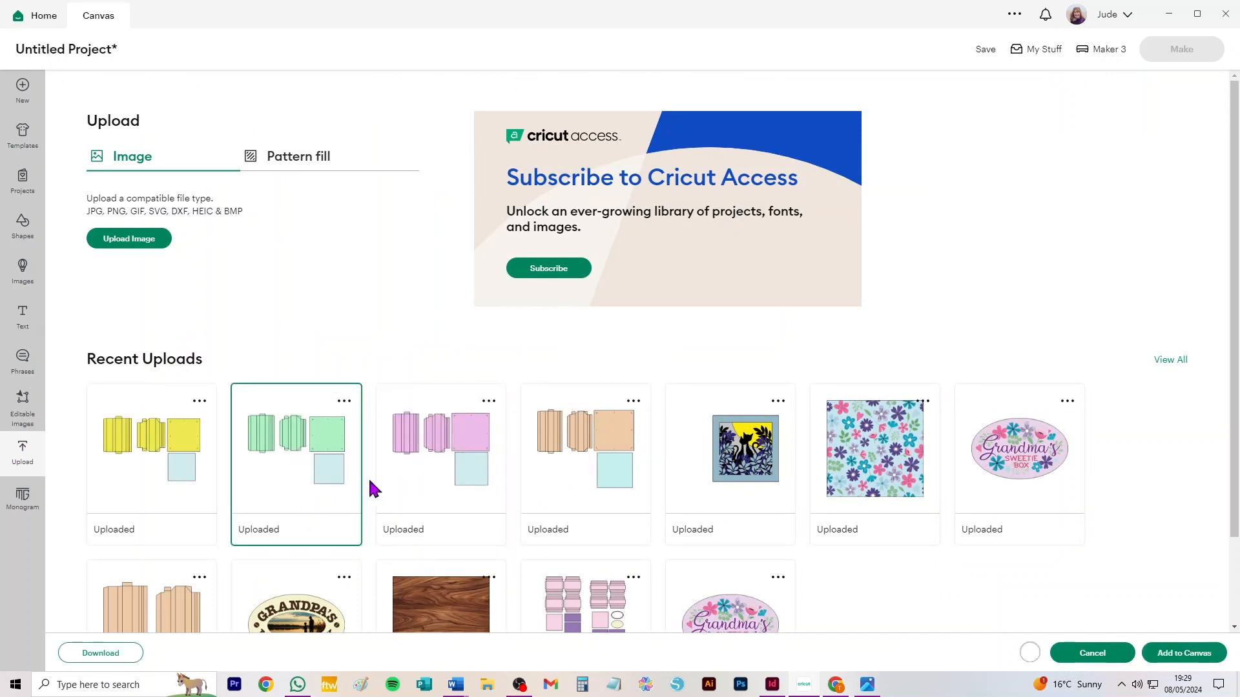
left_click(1181, 653)
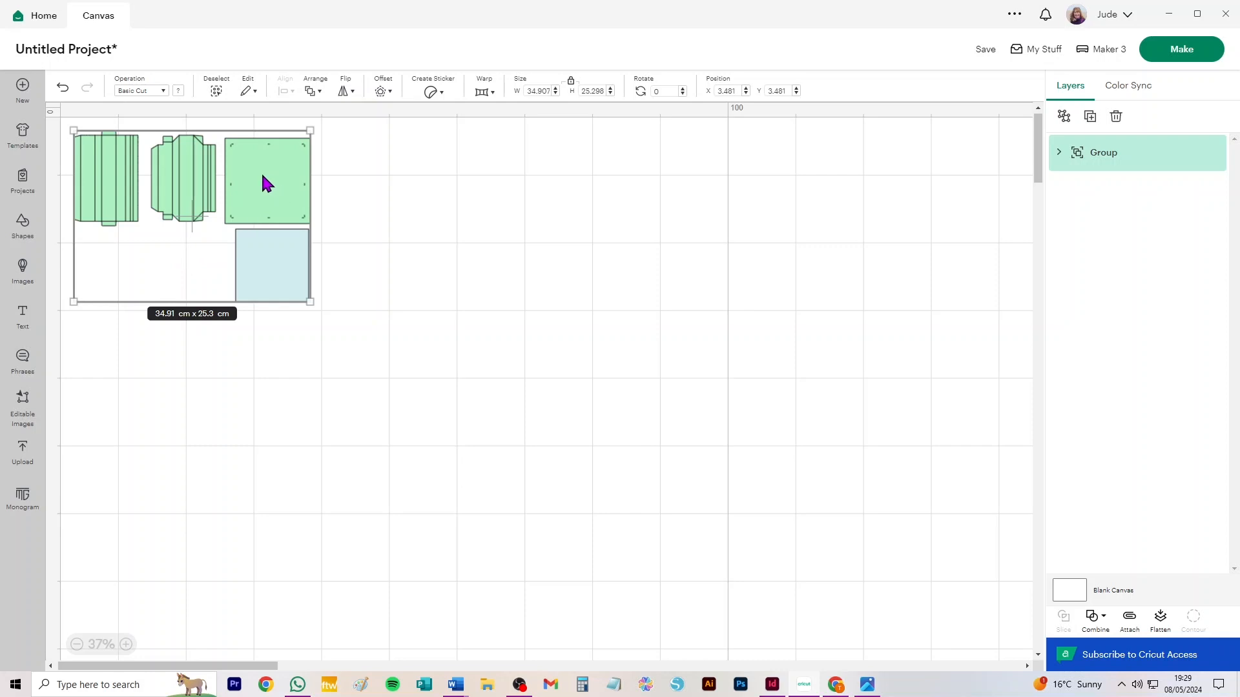
- Look up the 9-inch frame's dimensions in the InDesign instructions, and set the frame group's width in Design Space to 62.86 cm with proportions locked
left_click(772, 686)
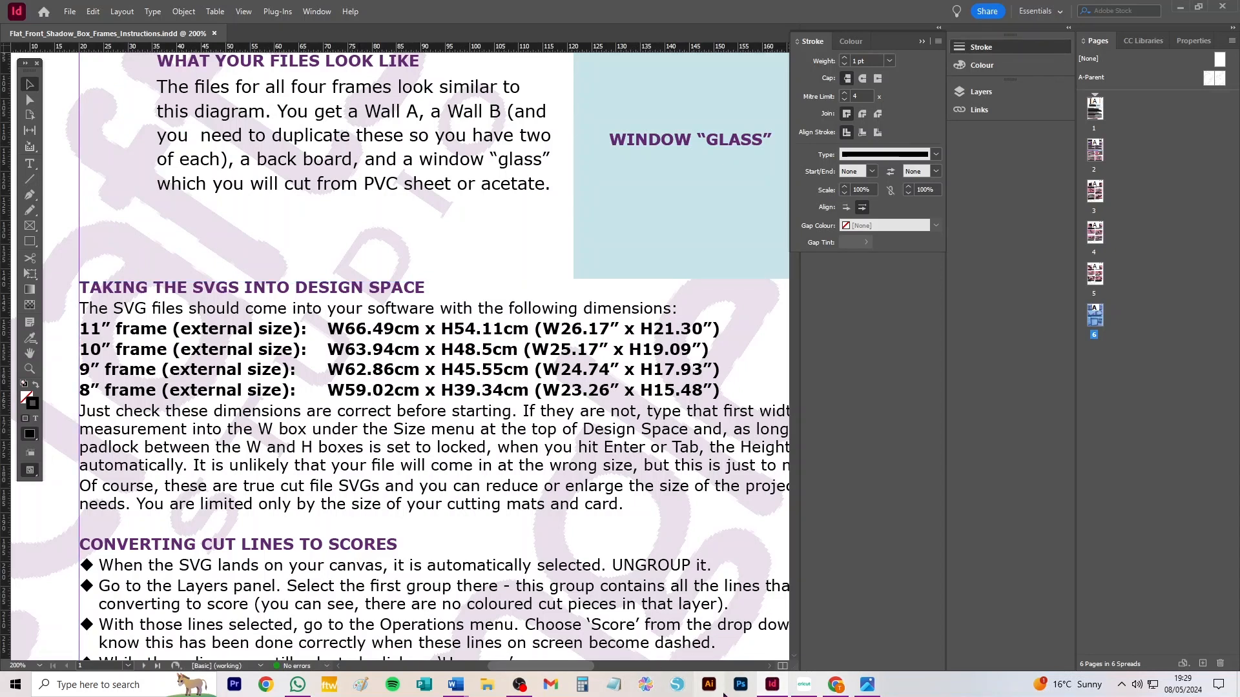
left_click(804, 685)
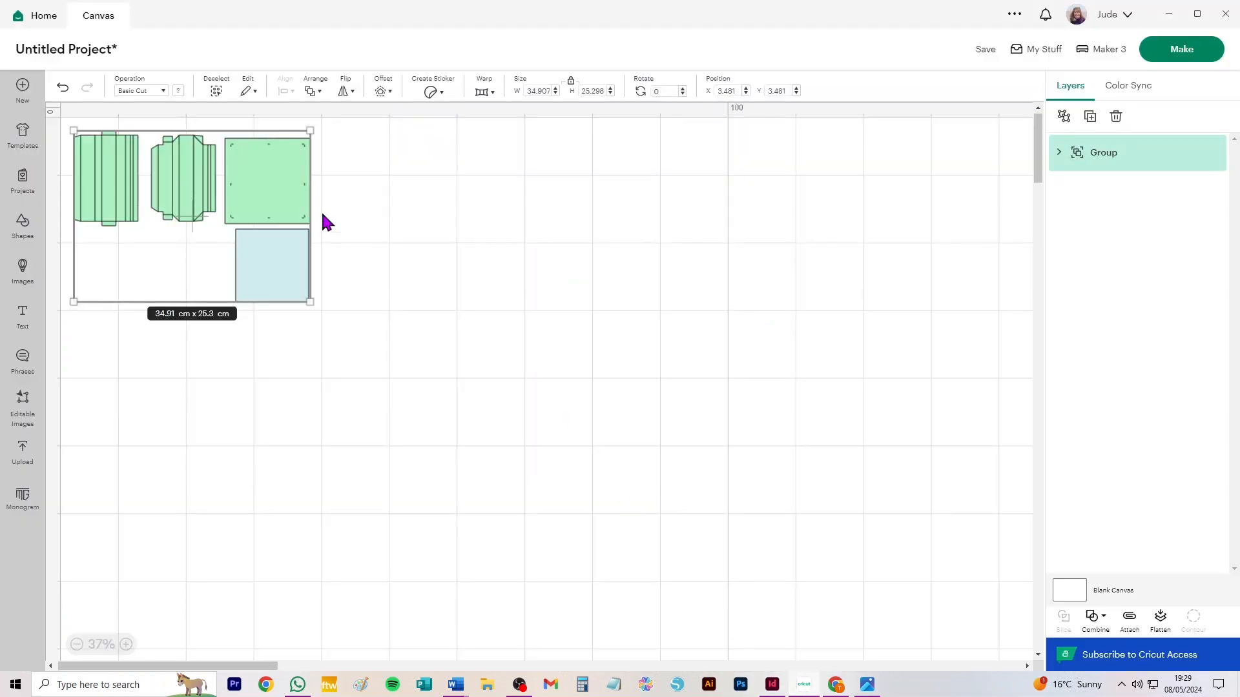
scroll(272, 227, "up", 3)
left_click_drag(272, 173, 627, 298)
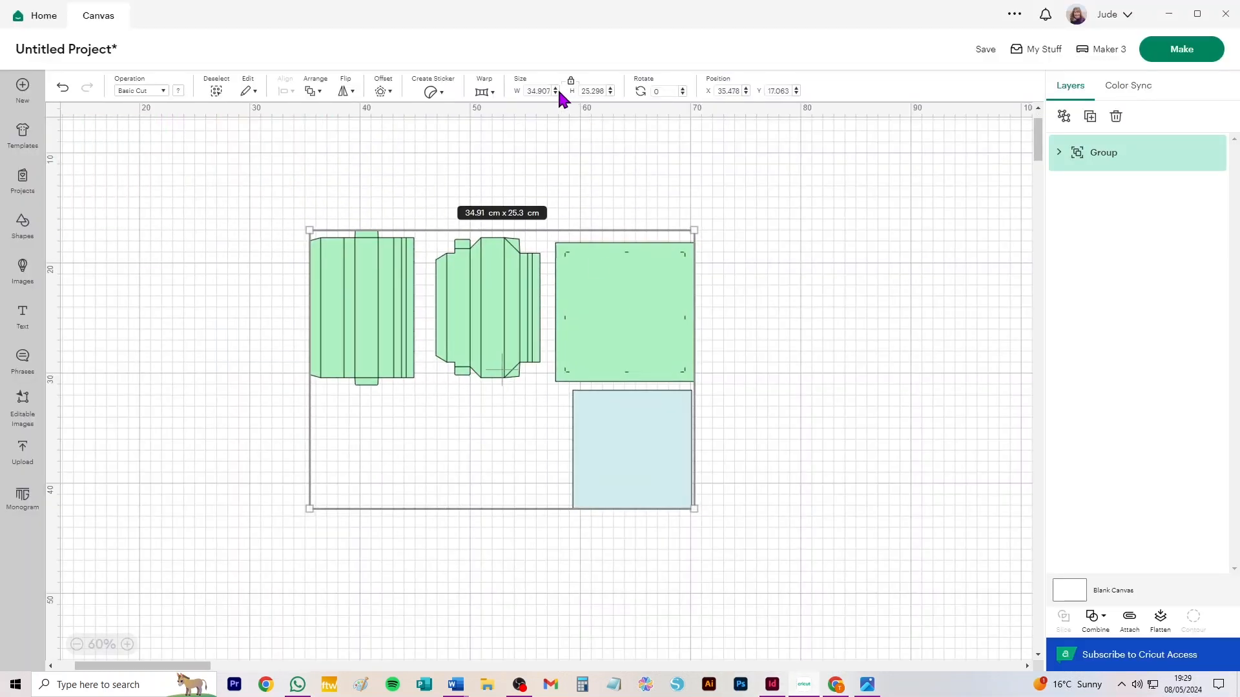
left_click(720, 91)
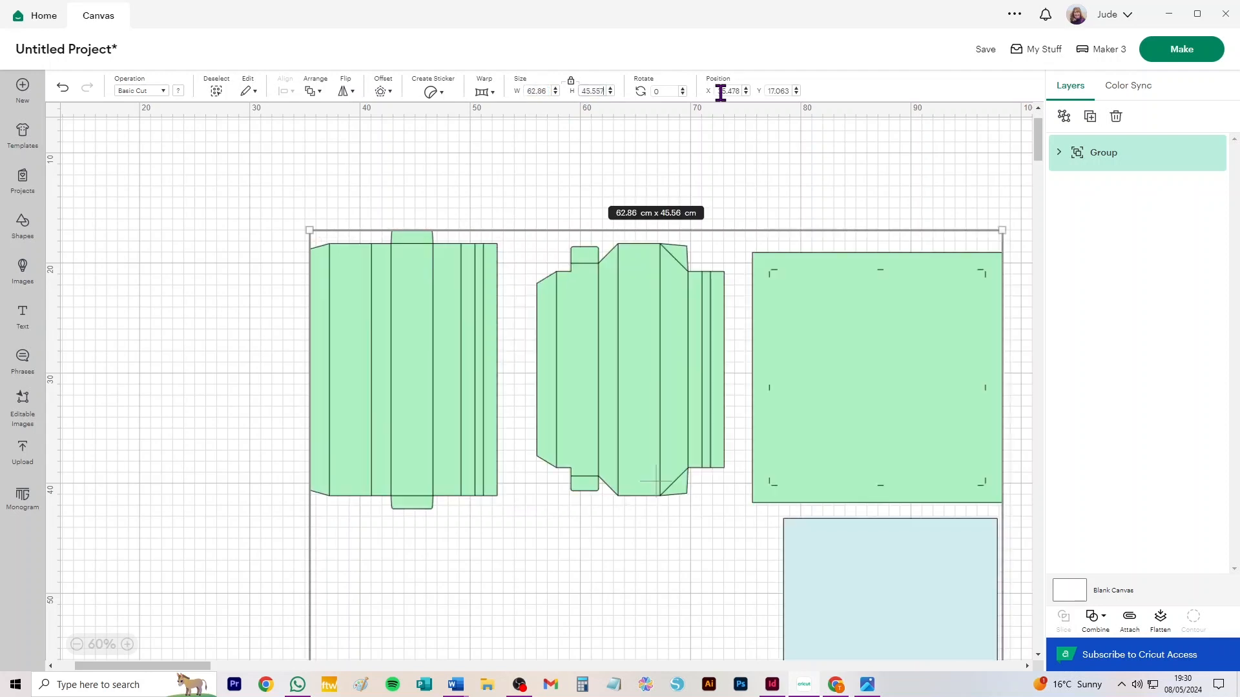
- Move the resized 9-inch frame group to about X 22.8, Y 8.3 cm, and ungroup it
left_click_drag(913, 371, 769, 264)
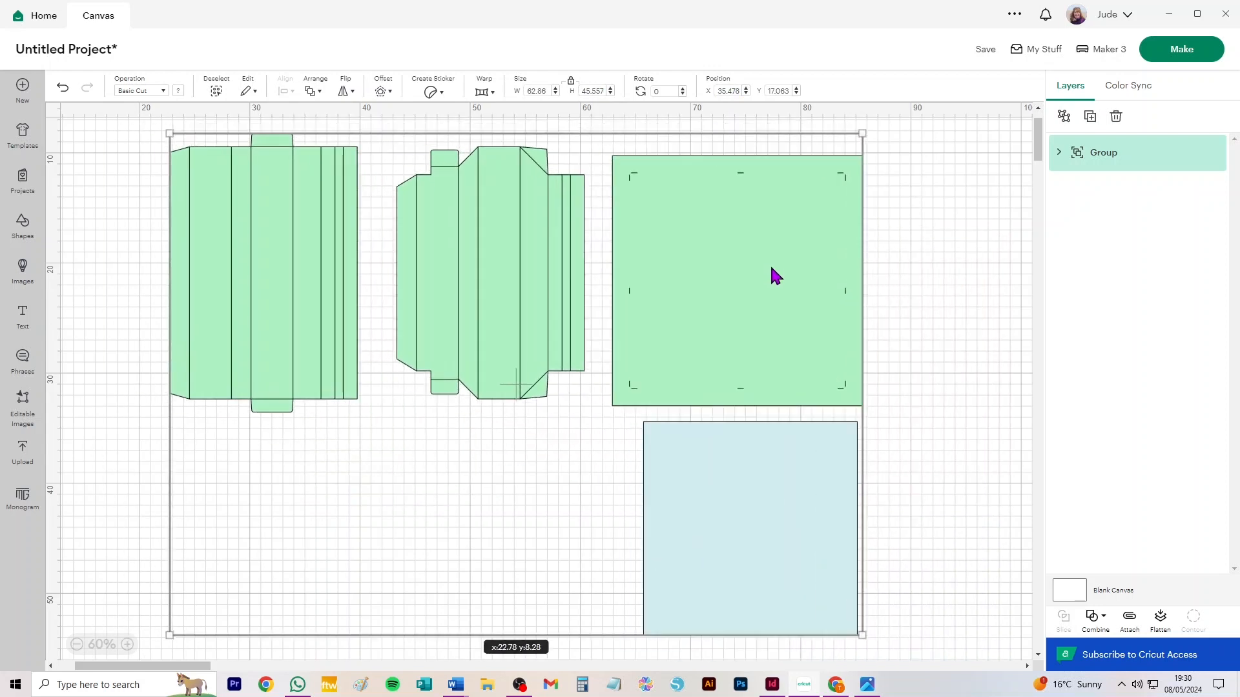
left_click(1066, 119)
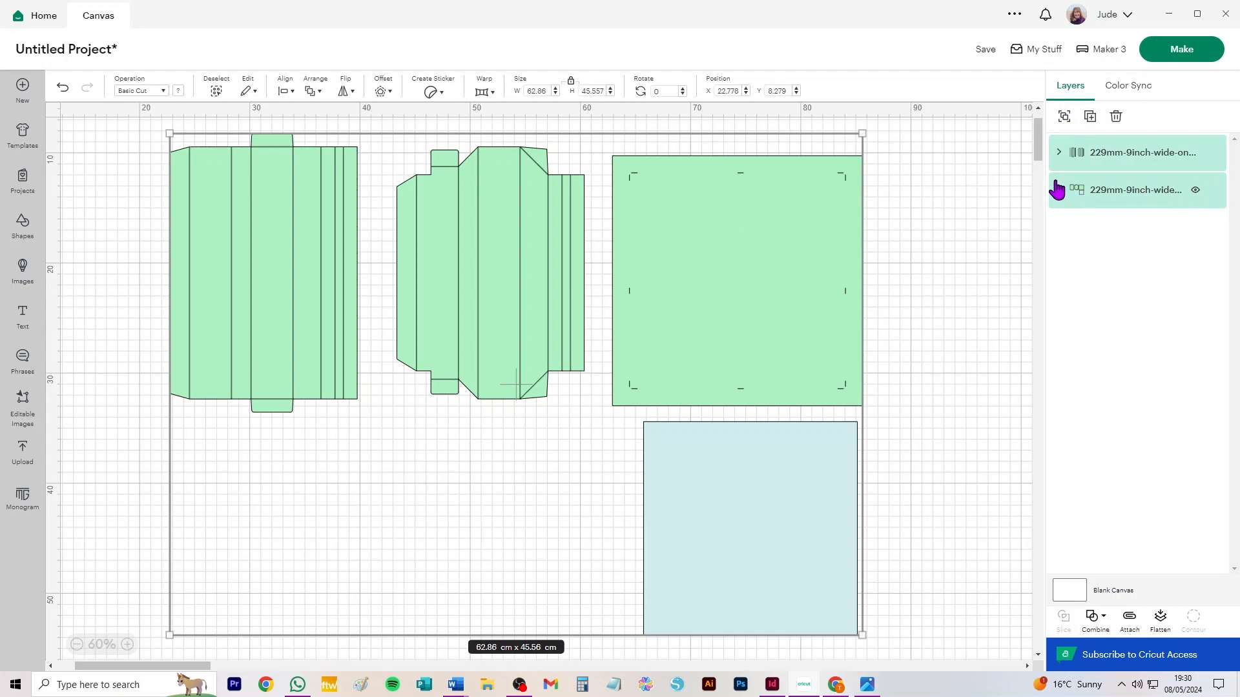
- Convert the 9-inch frame's fold-line group from a basic cut to Score, and ungroup it
left_click(1123, 156)
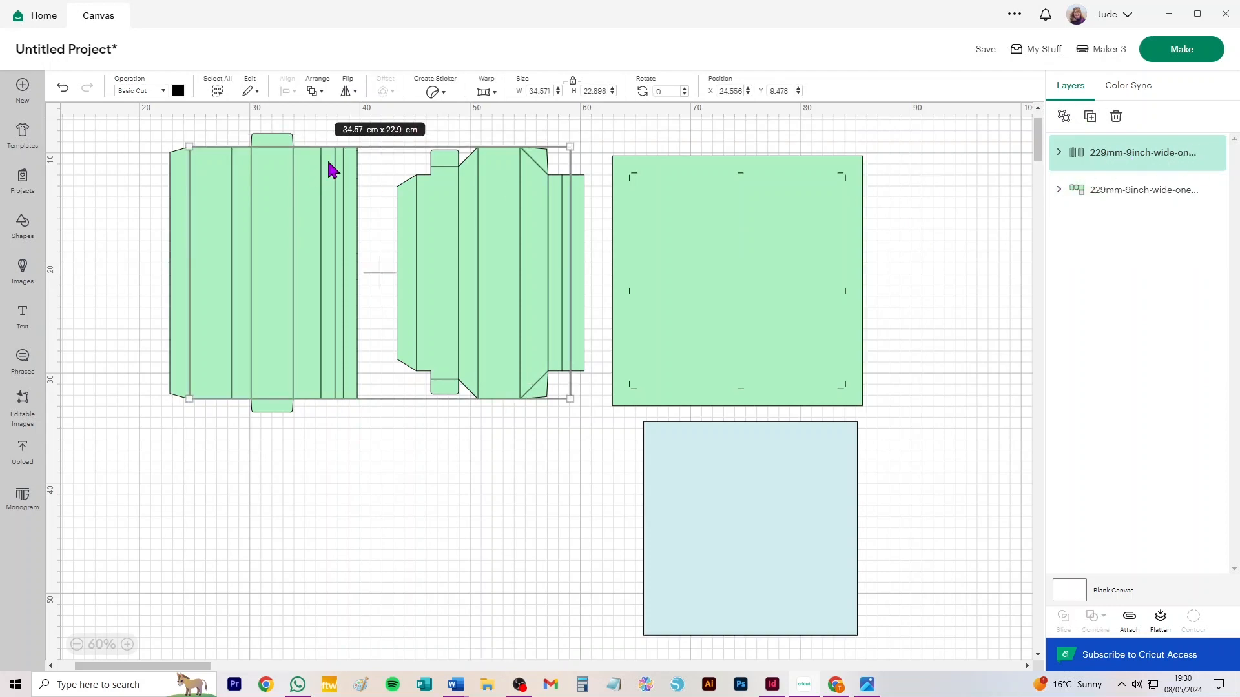
left_click(136, 92)
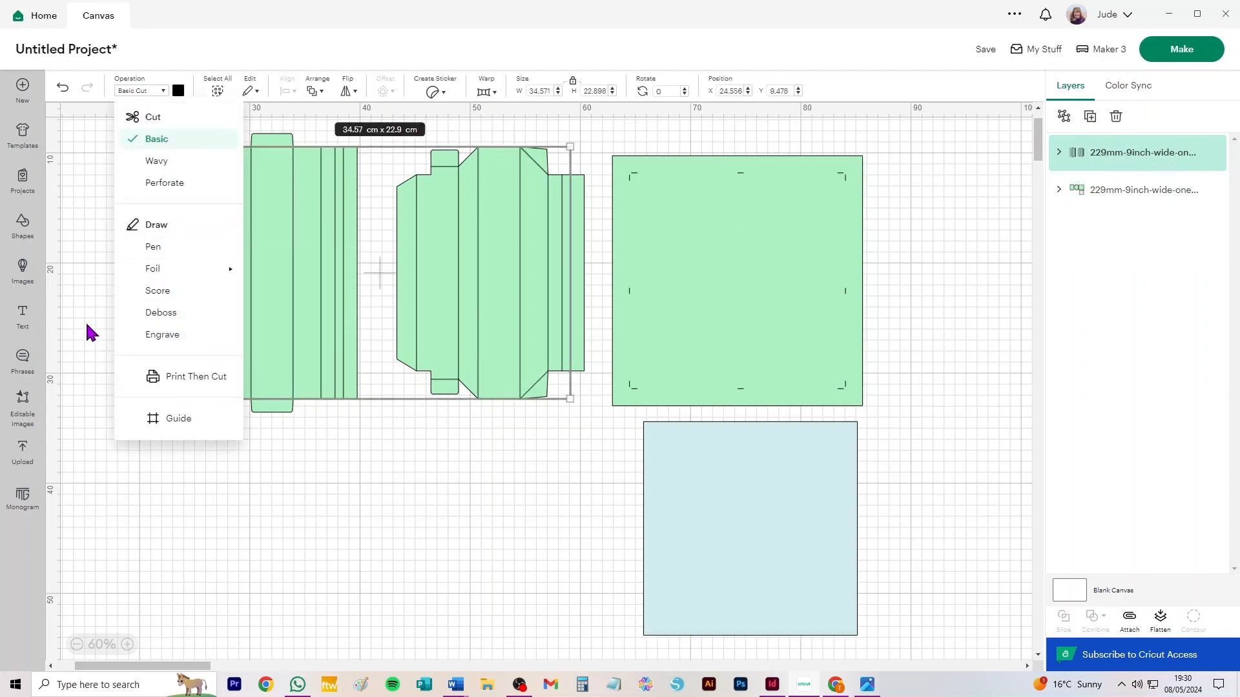
left_click(152, 290)
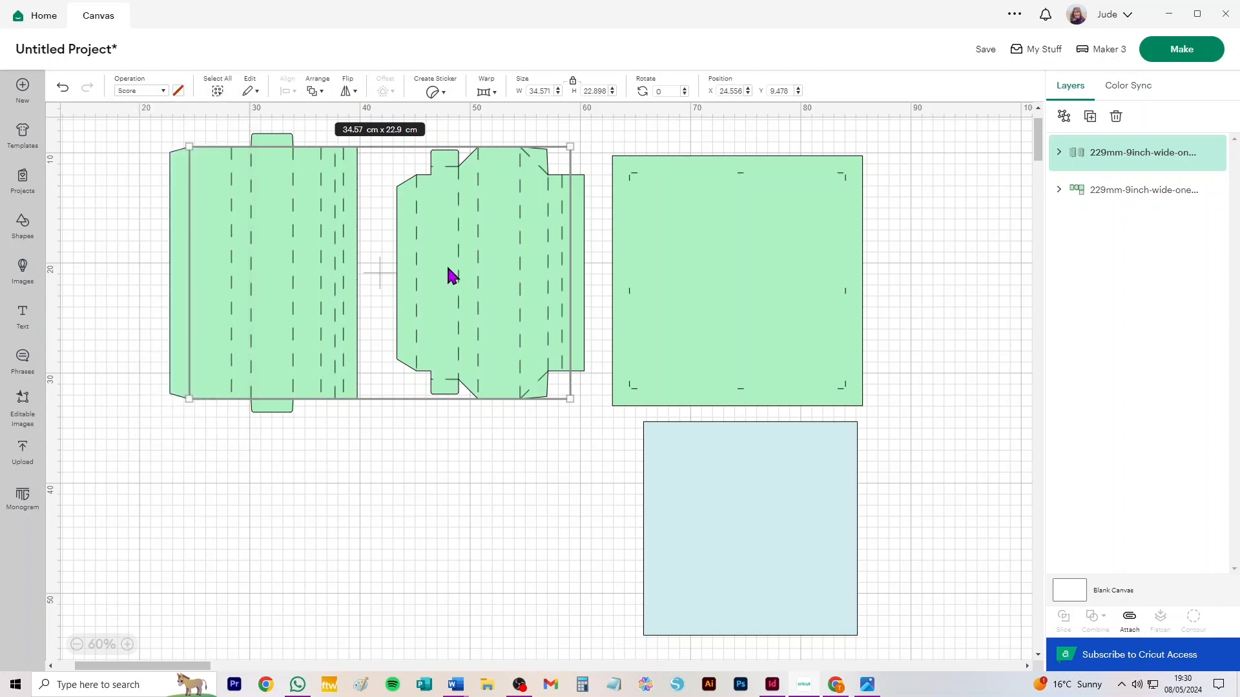
left_click(1064, 118)
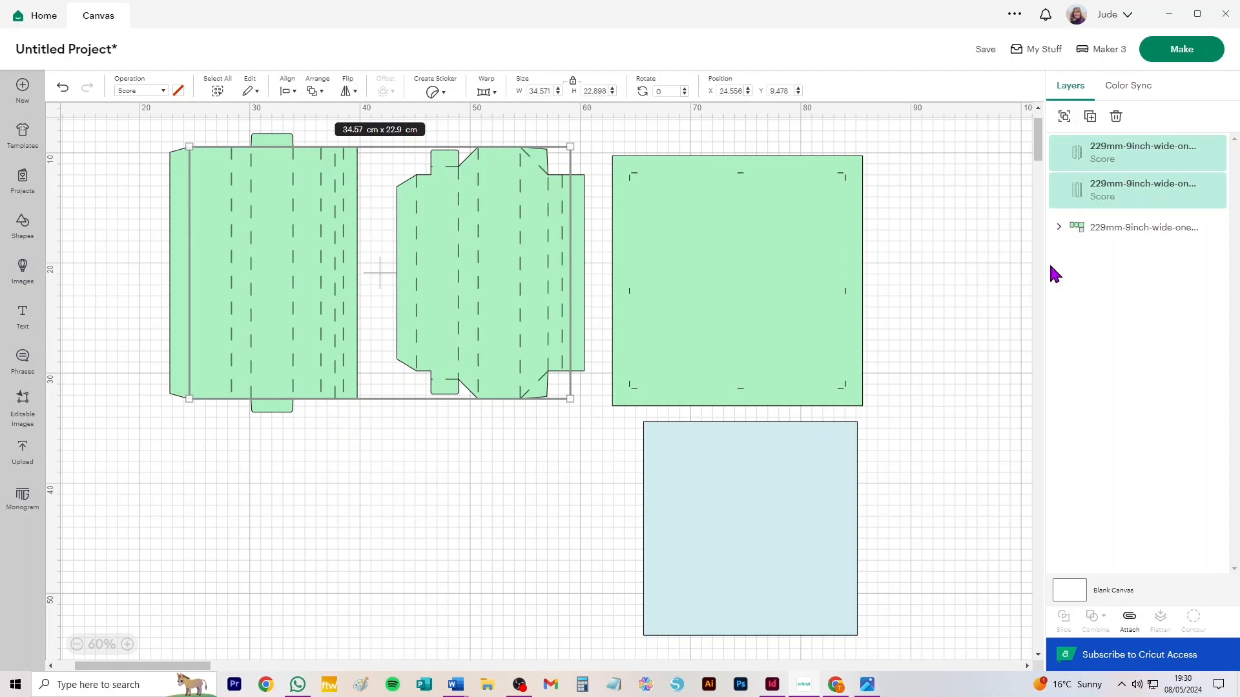
- Ungroup the 9-inch frame's cut pieces so the walls, back board and window become separate layers
left_click(1122, 231)
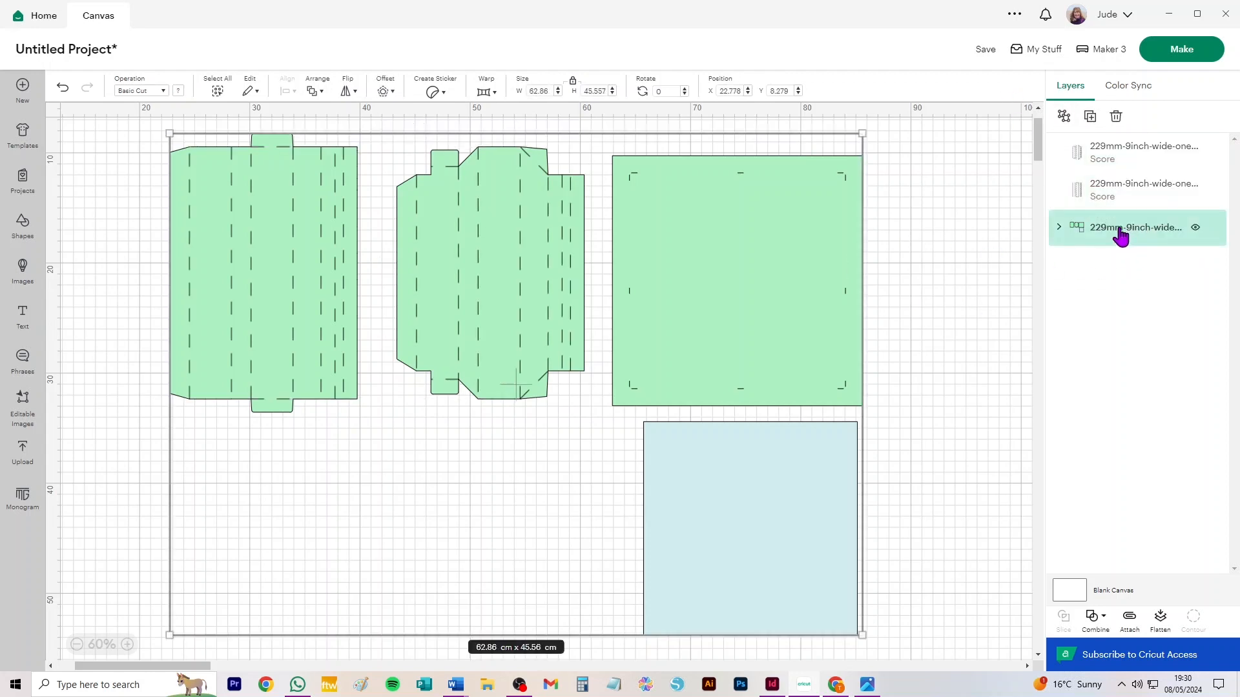
left_click(1063, 117)
left_click(914, 152)
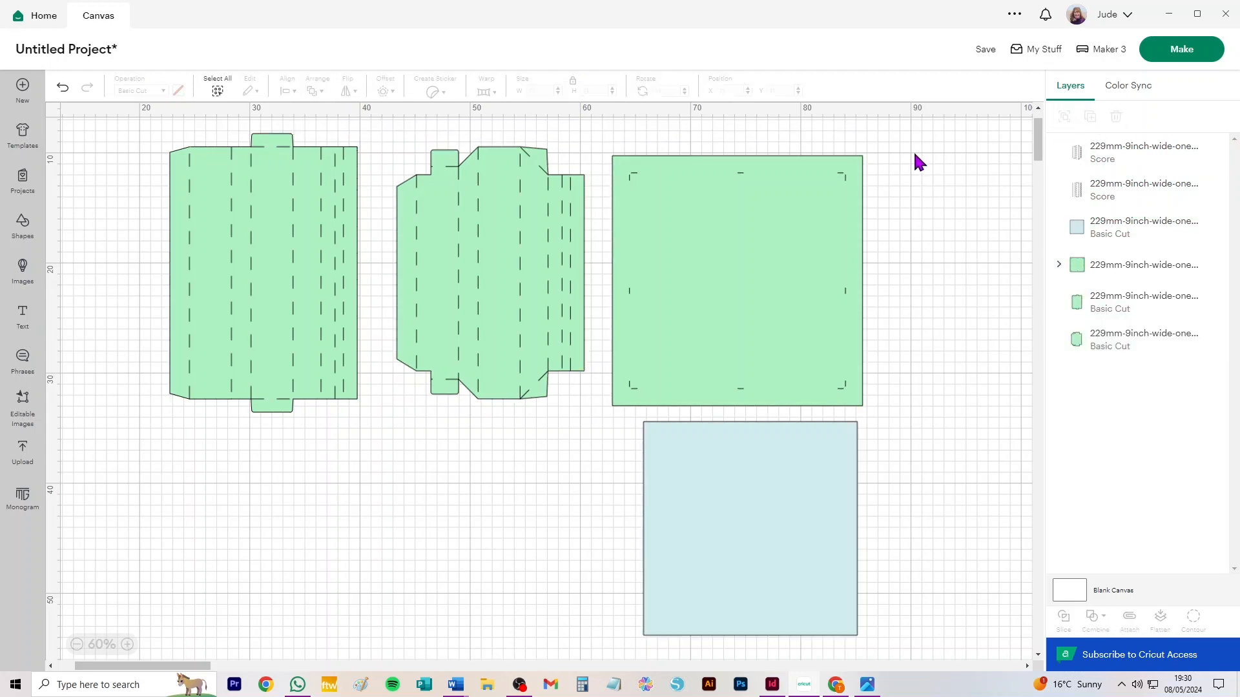
- Attach the back board with its corner marks, and attach each of the two wall pieces to its own score lines
left_click_drag(917, 128, 606, 413)
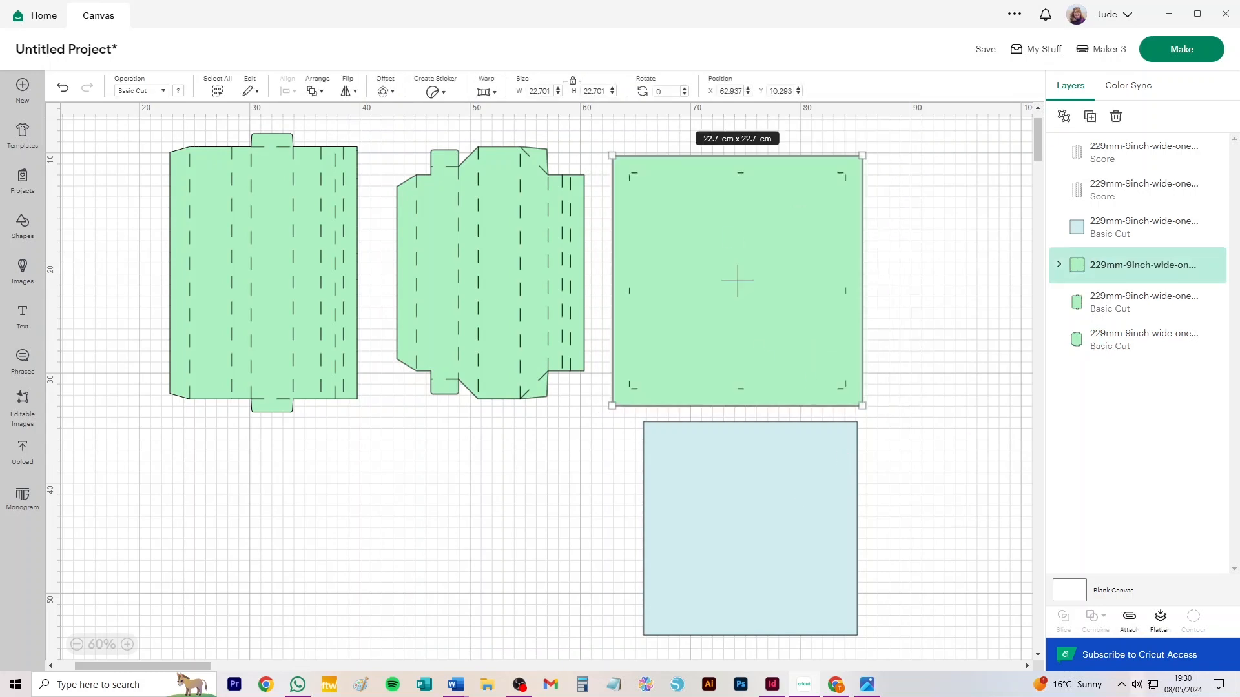
left_click(1128, 620)
left_click_drag(596, 421, 375, 105)
left_click(1129, 619)
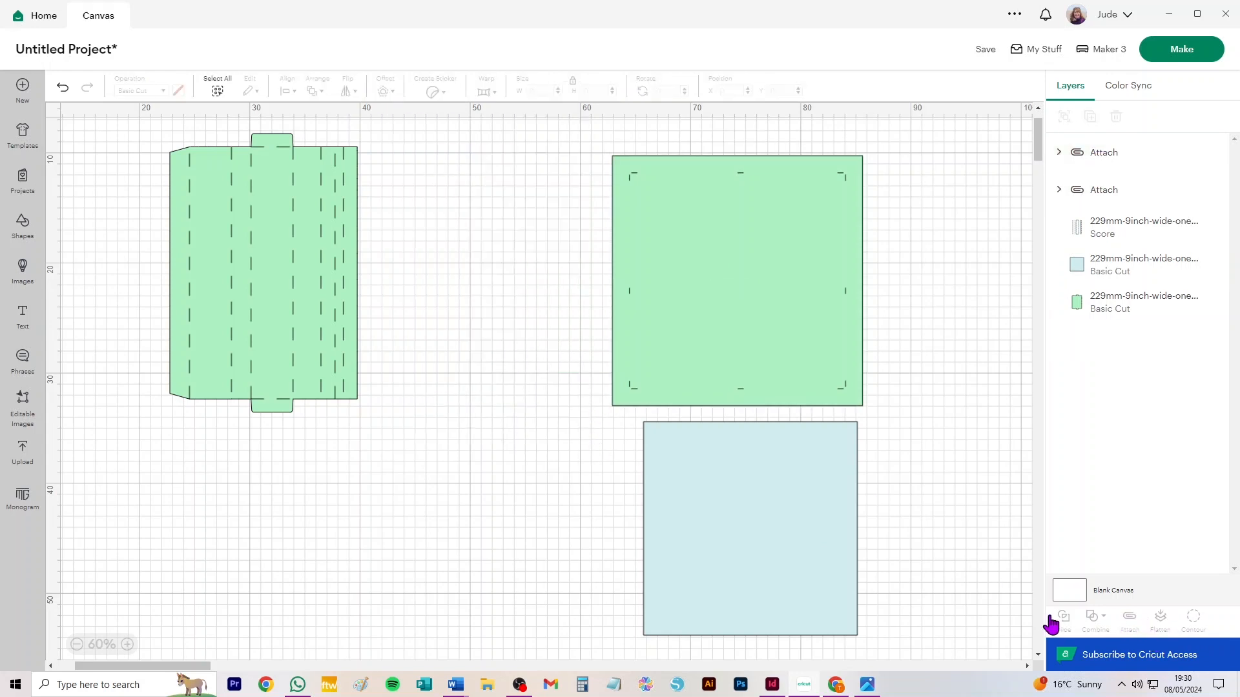
left_click_drag(141, 434, 375, 108)
left_click(1127, 621)
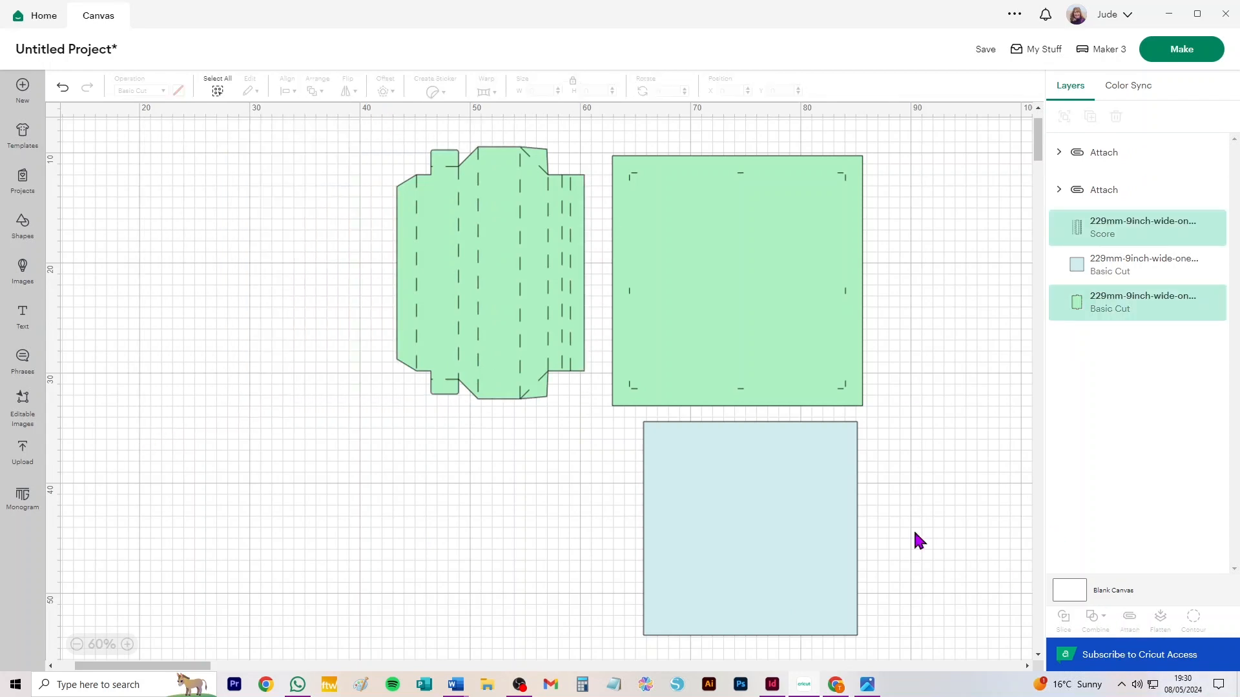
- Move the two attached wall pieces lower on the canvas, with the notched wall at about X 42.5, Y 16.4 cm
scroll(326, 302, "up", 4)
left_click_drag(249, 246, 262, 360)
left_click_drag(568, 260, 561, 378)
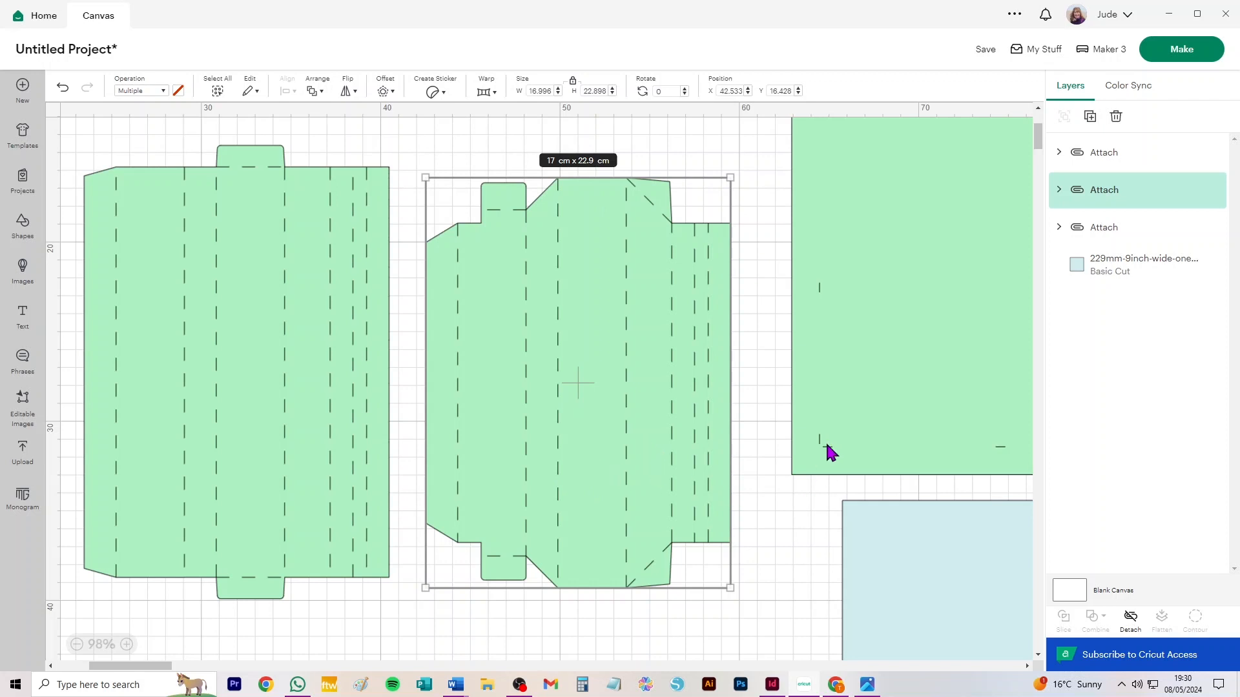
- Duplicate both attached wall pieces and place the copies below the originals at about X 25.8, Y 40.6 cm
scroll(579, 281, "down", 5)
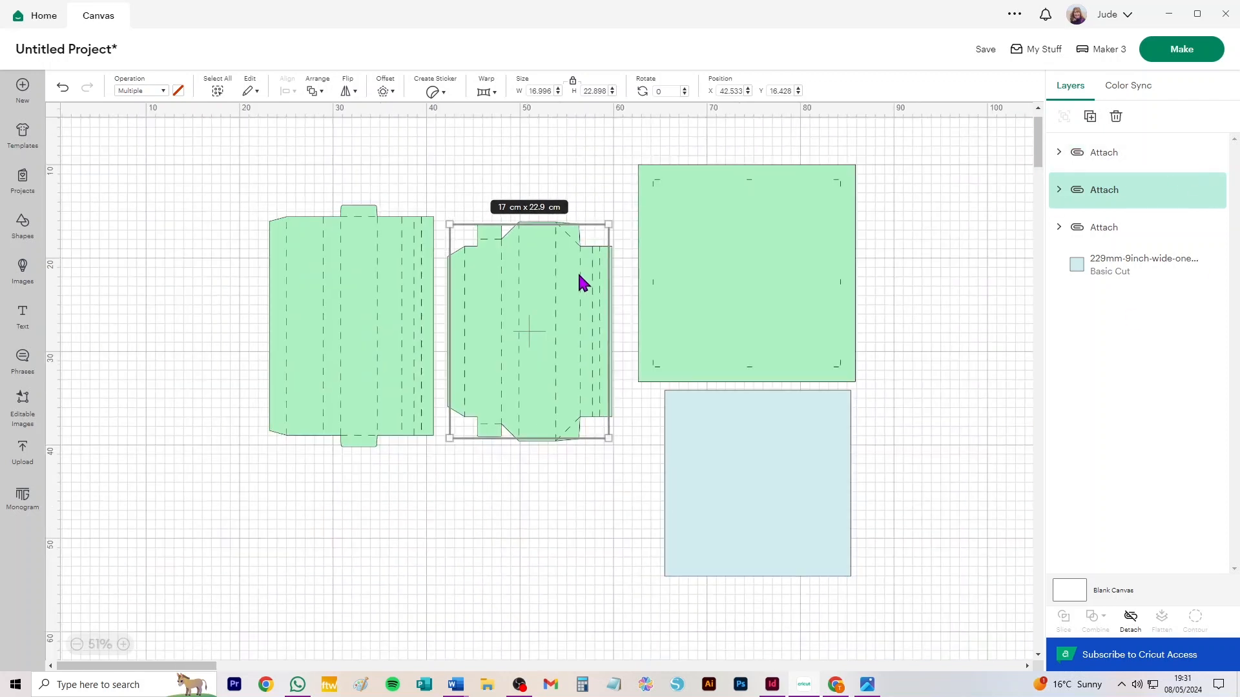
left_click_drag(185, 207, 550, 403)
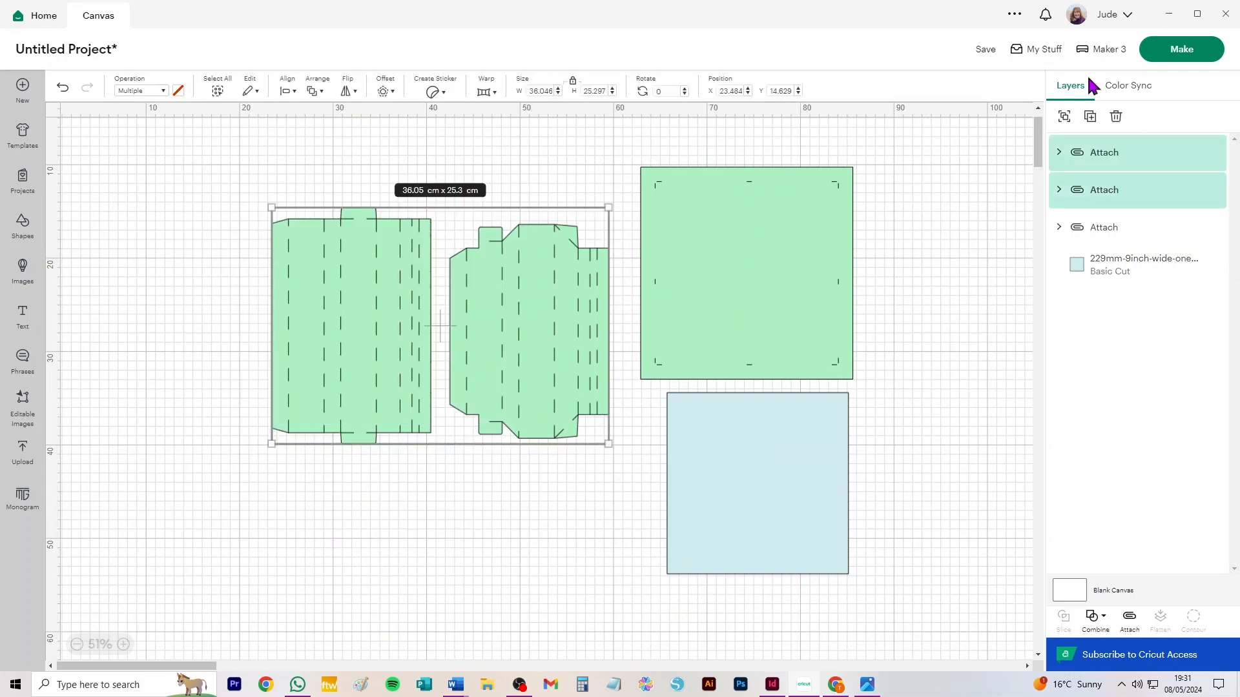
left_click(1090, 117)
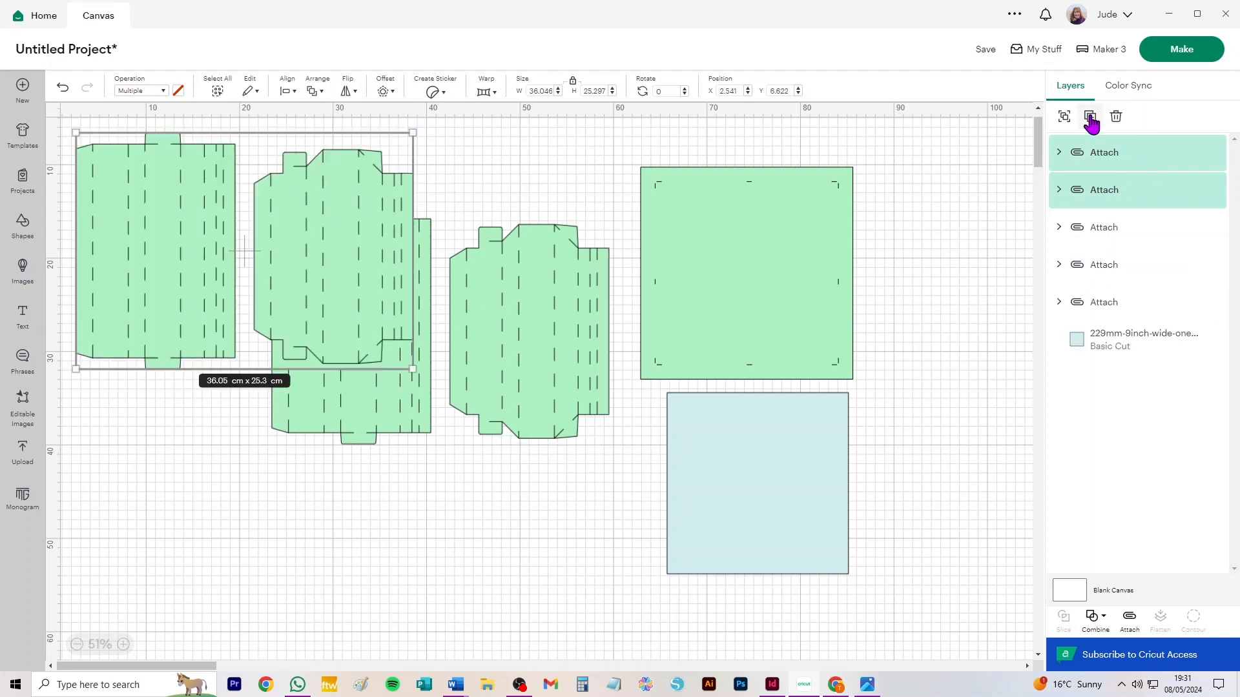
left_click_drag(346, 177, 572, 511)
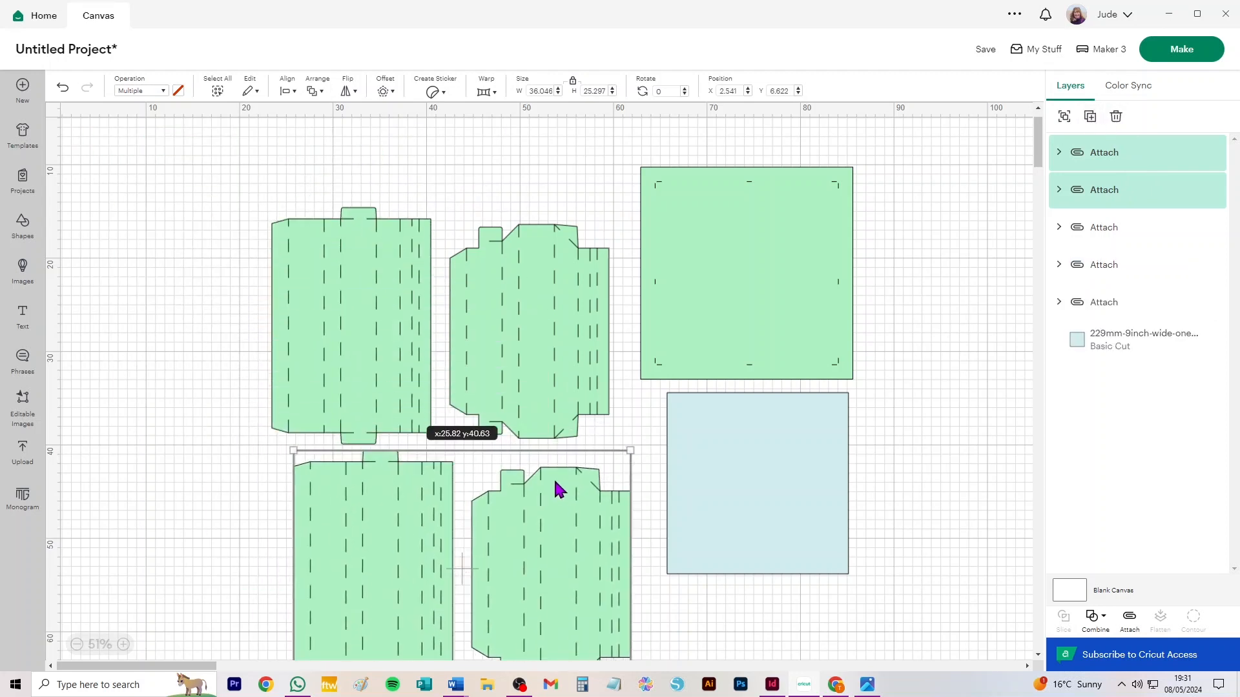
- Send the project to the mat preview, and try the 21 x 29.7 cm (A4) and 21.6 x 27.9 cm (Letter) material sizes for the walls
left_click(1180, 51)
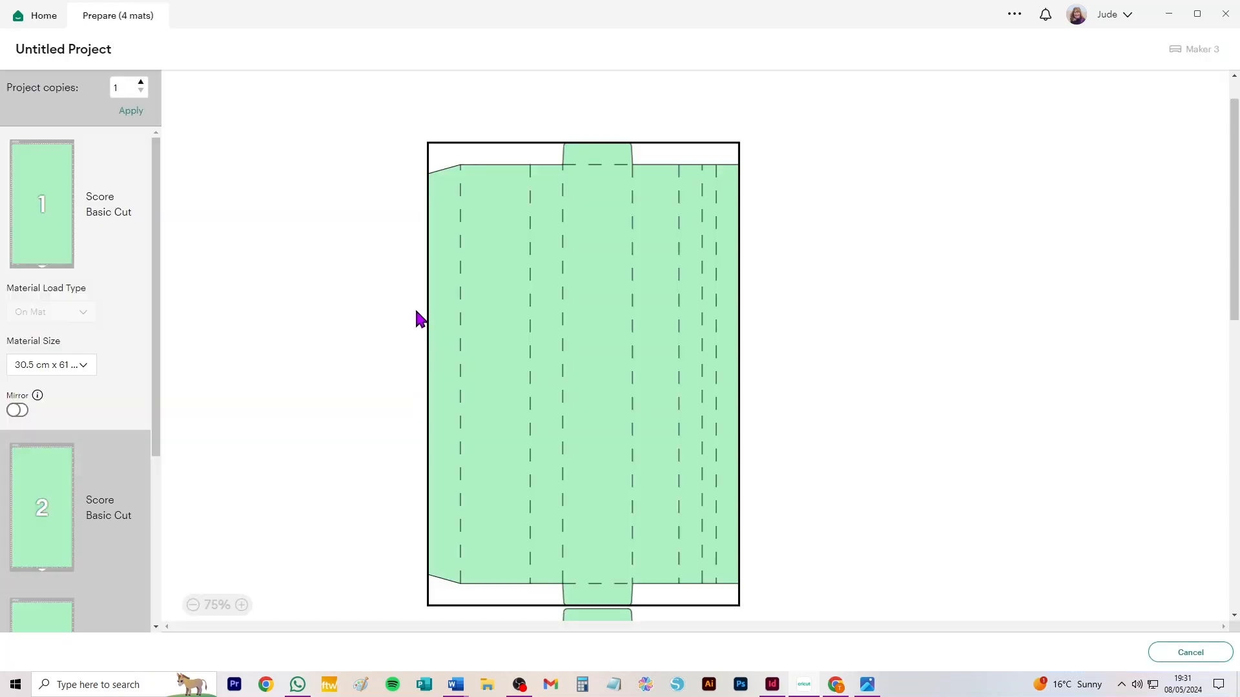
left_click(57, 367)
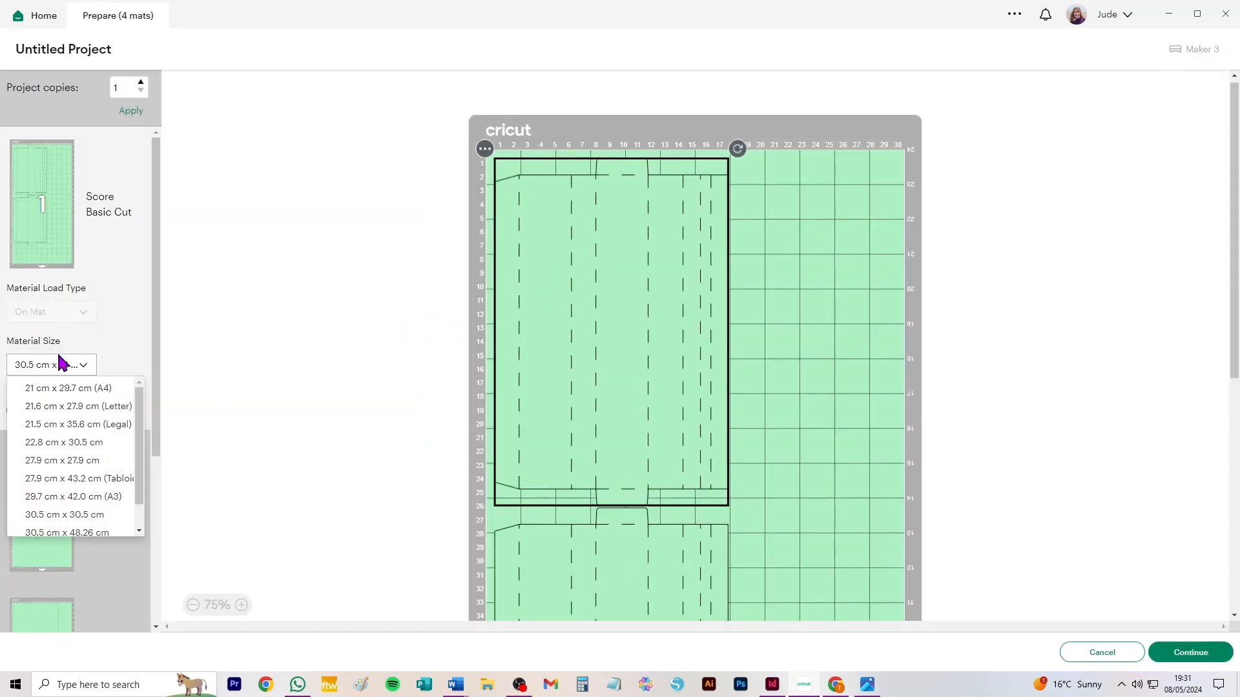
left_click(60, 391)
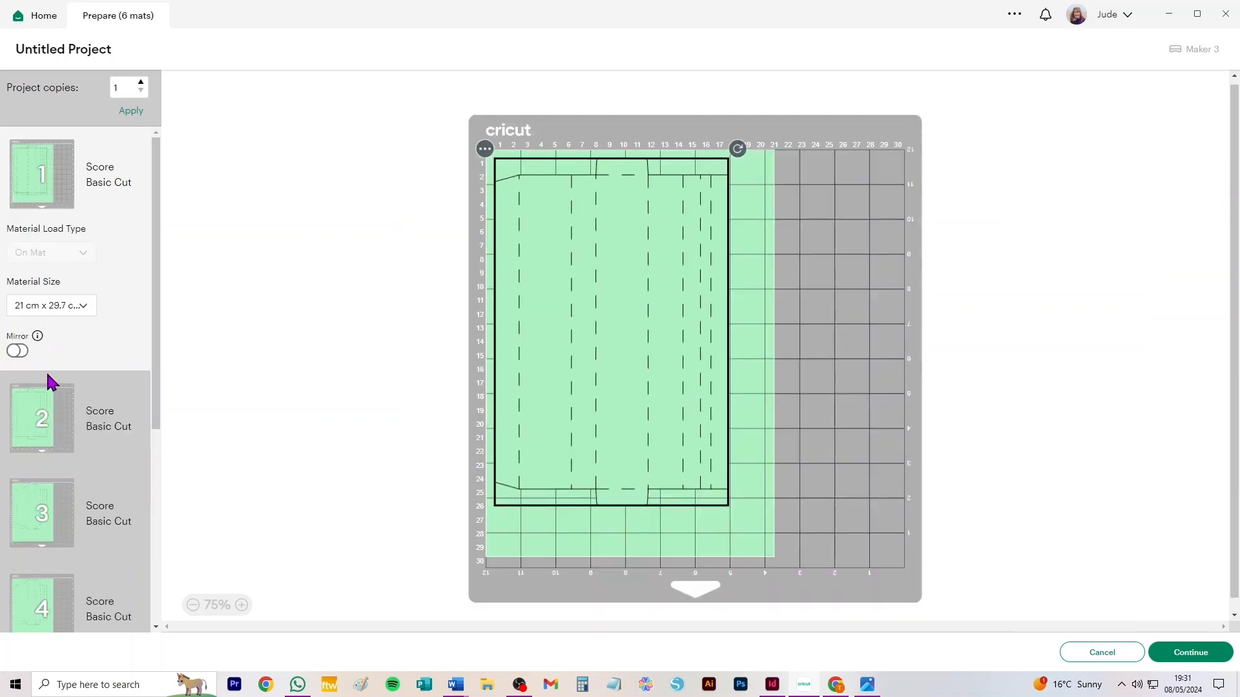
left_click(70, 309)
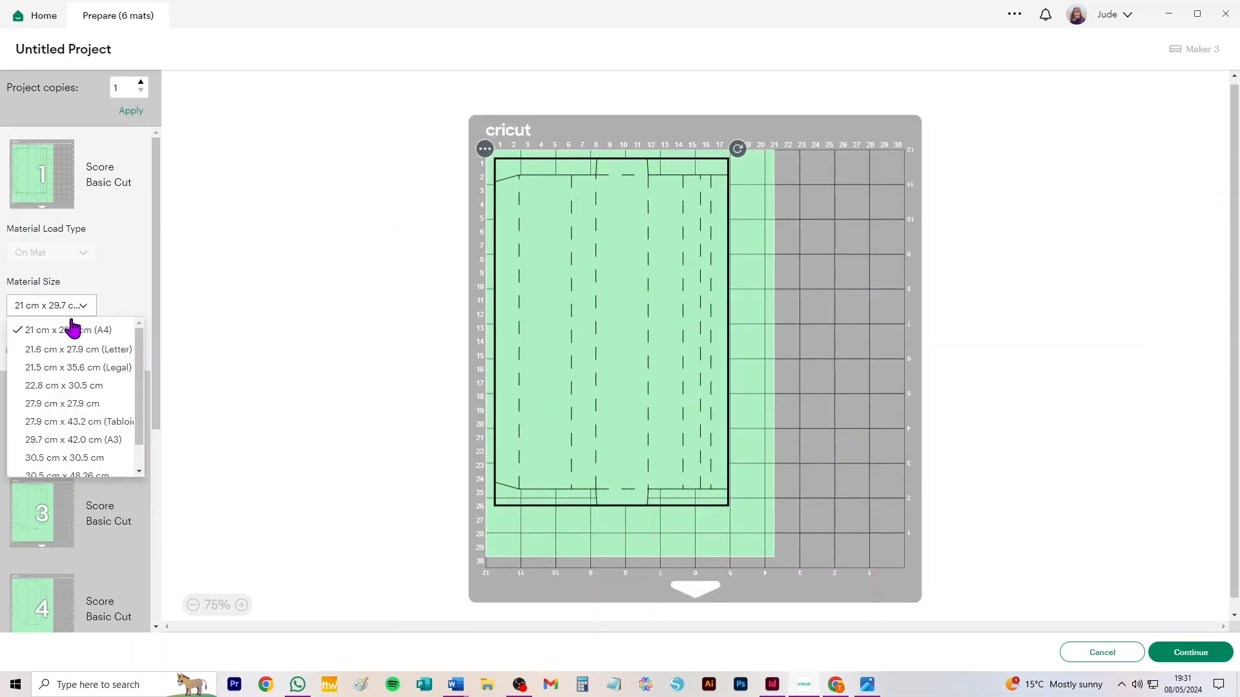
left_click(57, 353)
- Set the material size of the back board mat and the wall mats to 30.5 cm x 30.5 cm
scroll(71, 329, "down", 5)
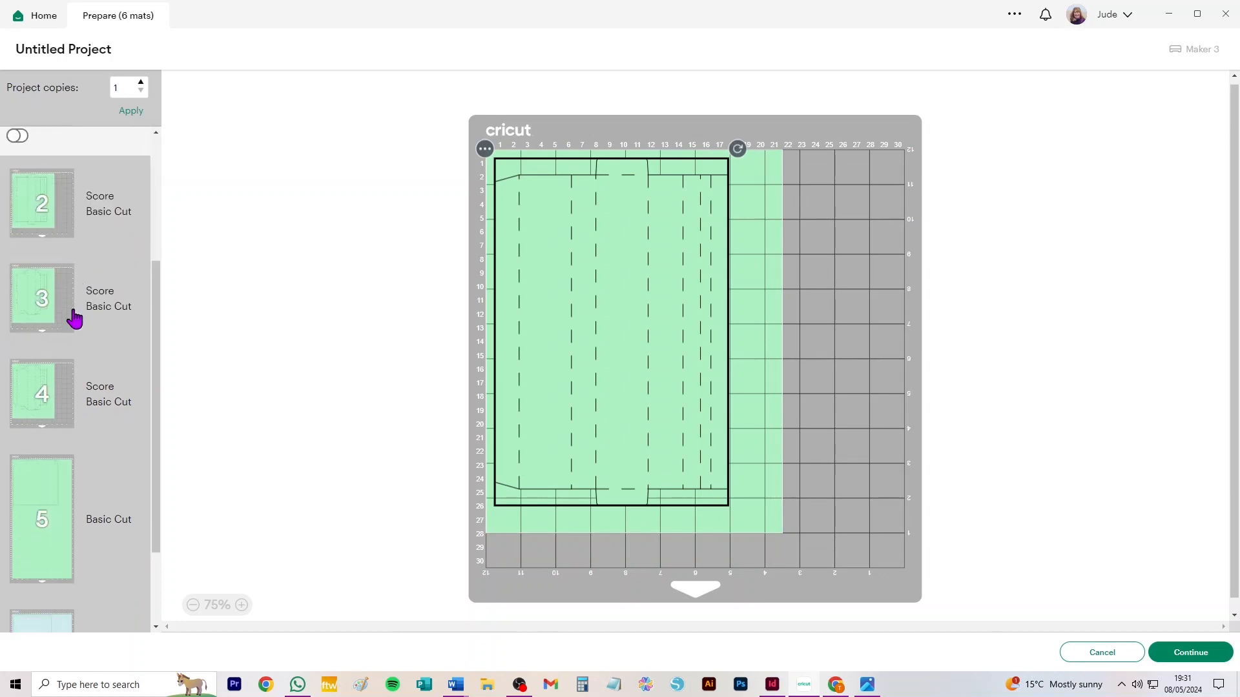
left_click(53, 384)
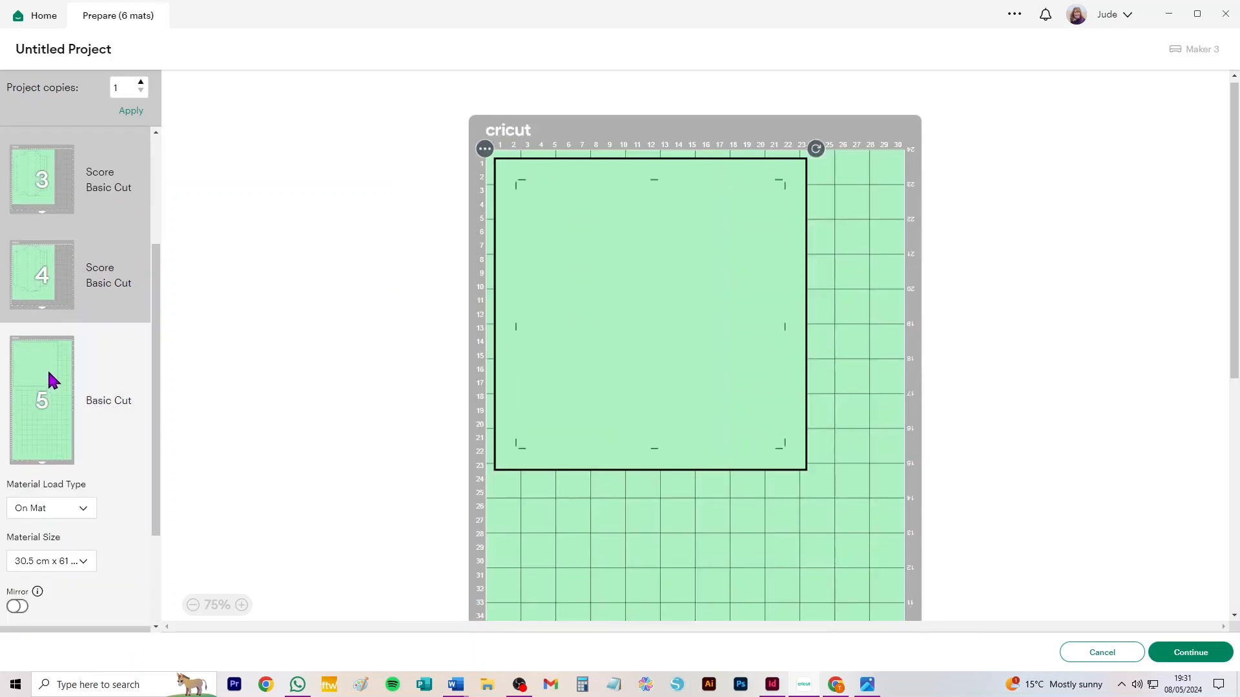
left_click(55, 563)
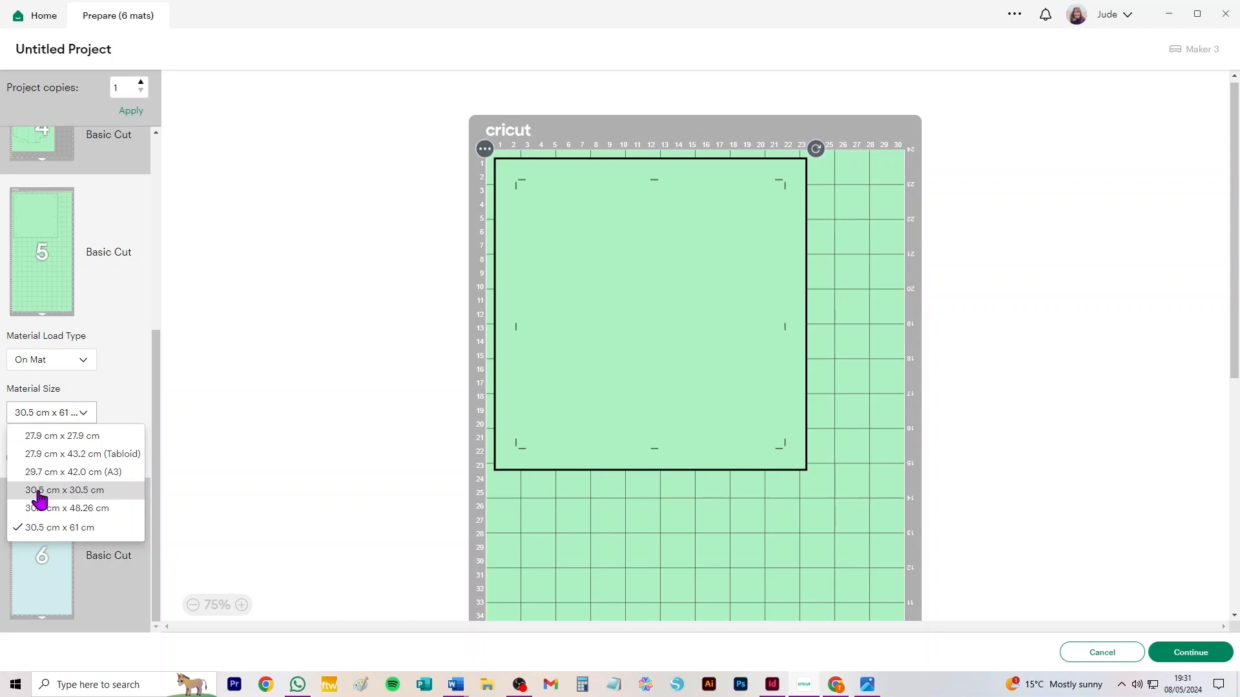
left_click(39, 492)
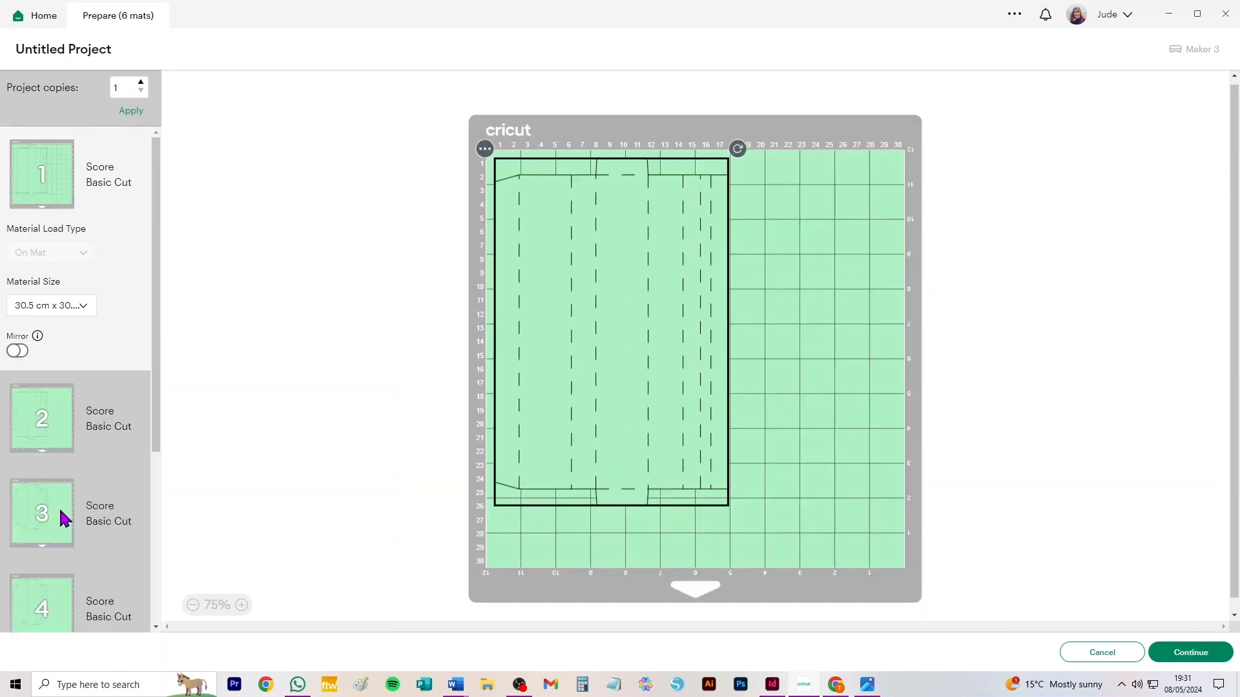
- Set the material size of the blue window mat to 21 cm x 29.7 cm (A4), and review the full mat list
scroll(60, 506, "down", 5)
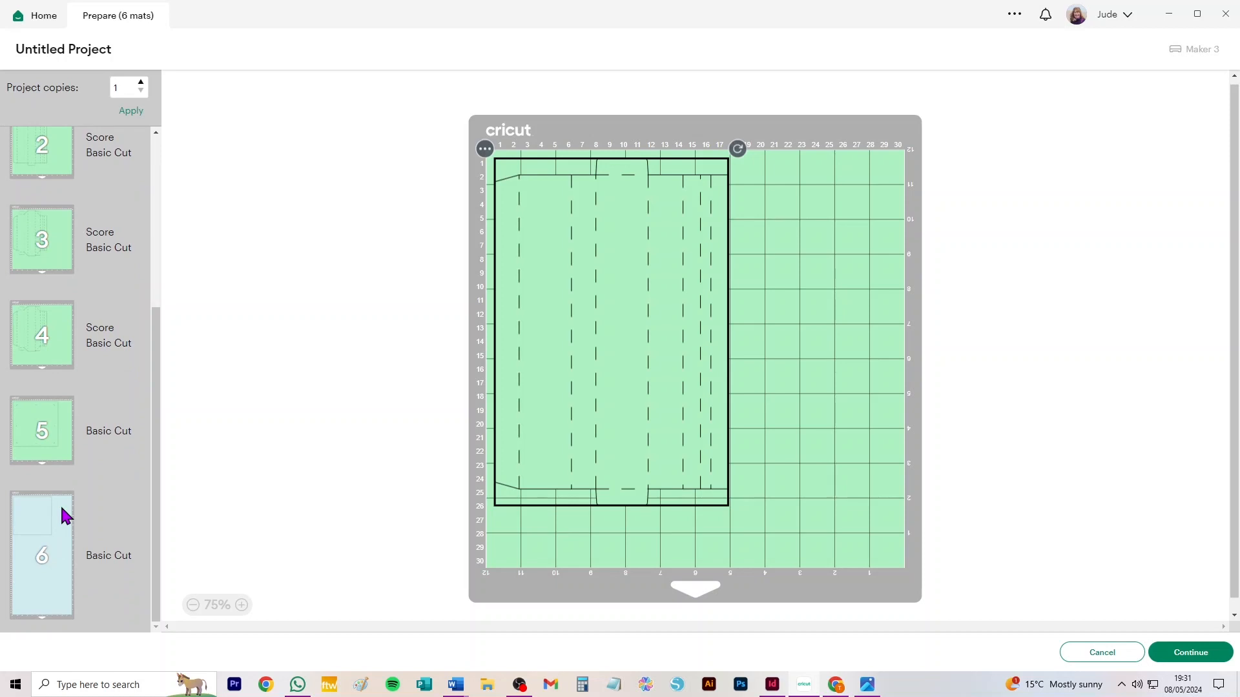
left_click(52, 525)
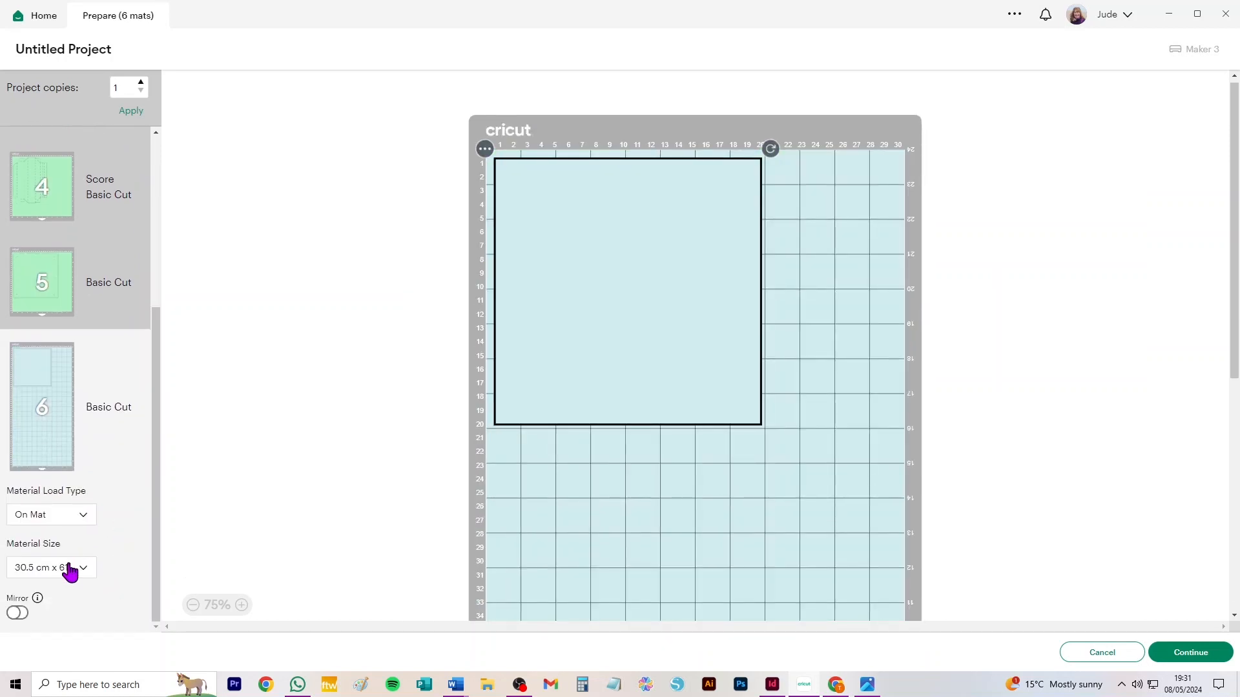
left_click(68, 569)
left_click(80, 614)
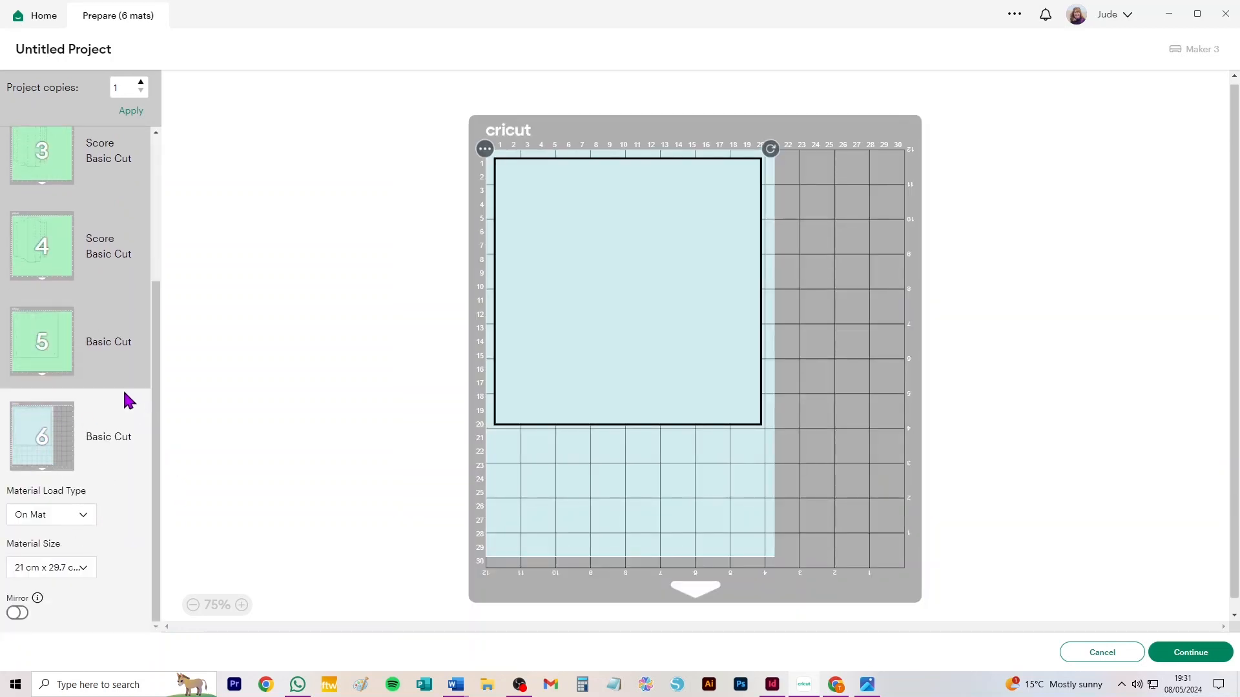
scroll(127, 398, "up", 2)
scroll(127, 398, "up", 1)
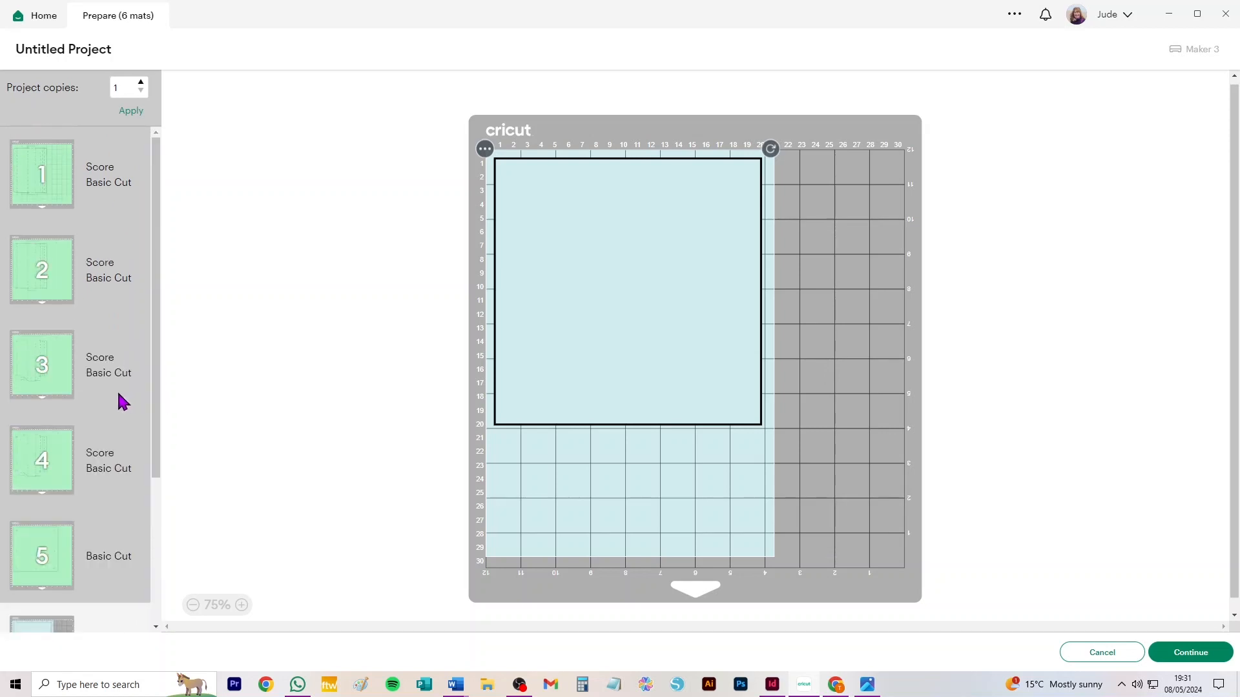
- Switch to Photos and examine the picture of the four frames and the diagram of their sizes
left_click(867, 686)
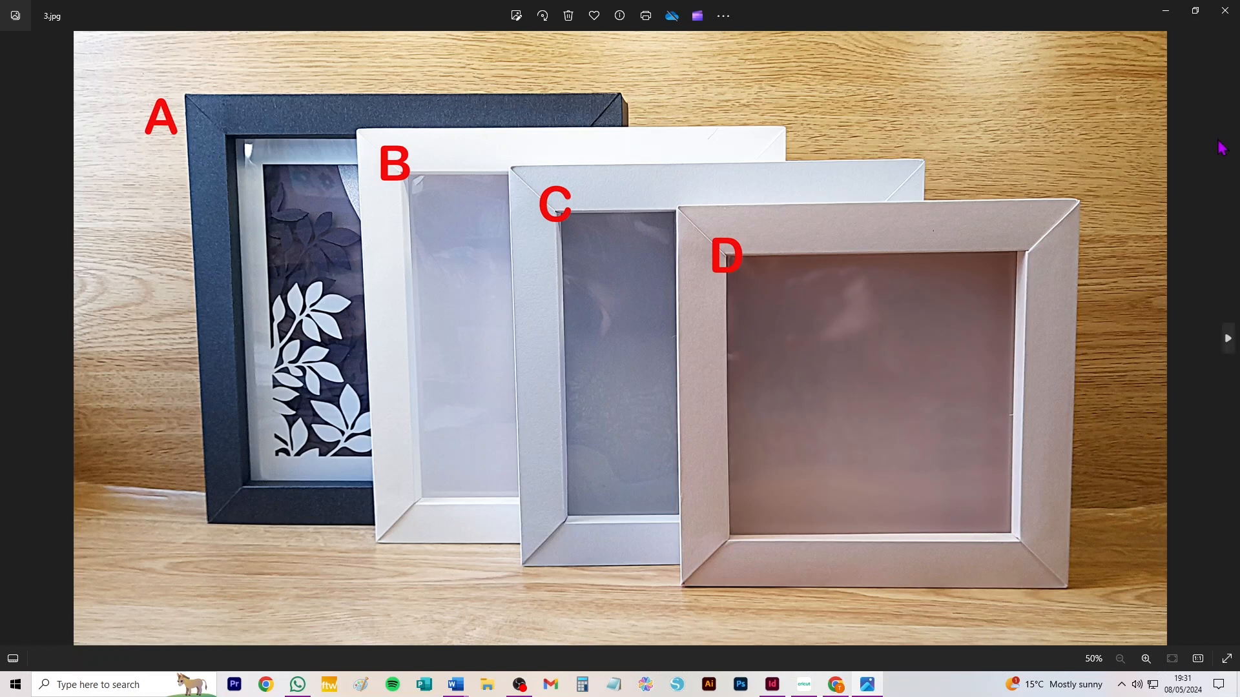
left_click(1228, 339)
left_click(1228, 340)
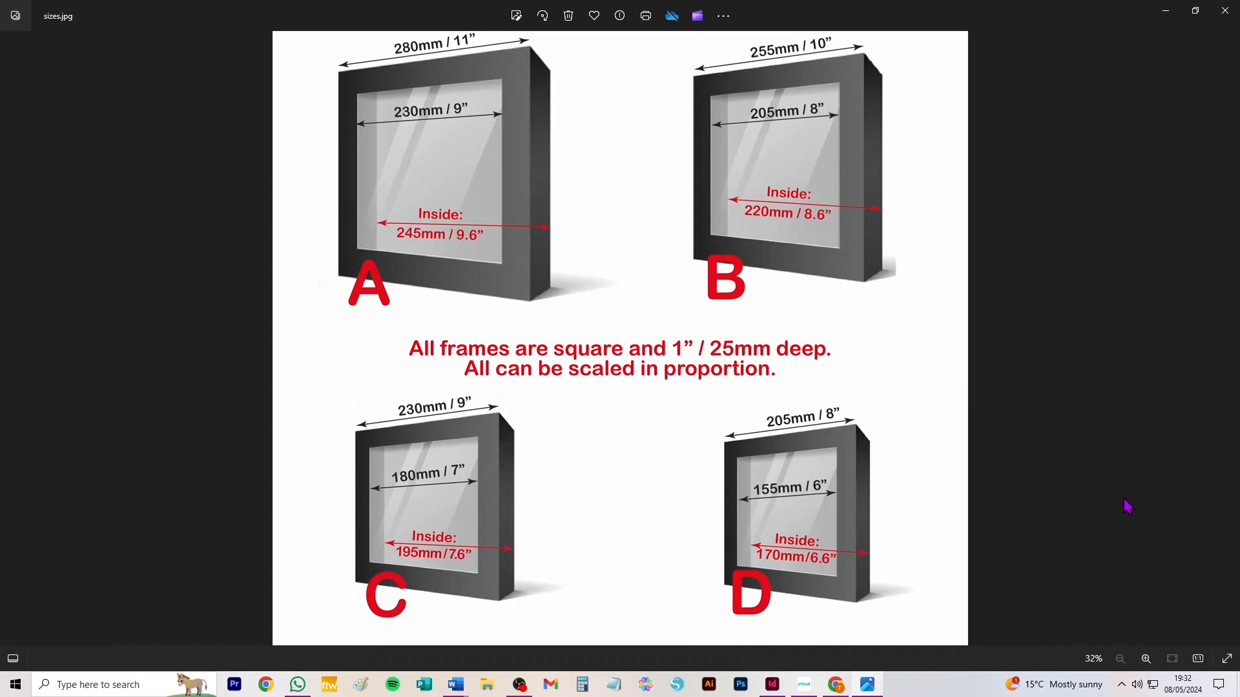
- Return to Design Space, cancel the mat preview, and delete every piece of the 9-inch frame from the canvas
left_click(805, 687)
left_click(1110, 656)
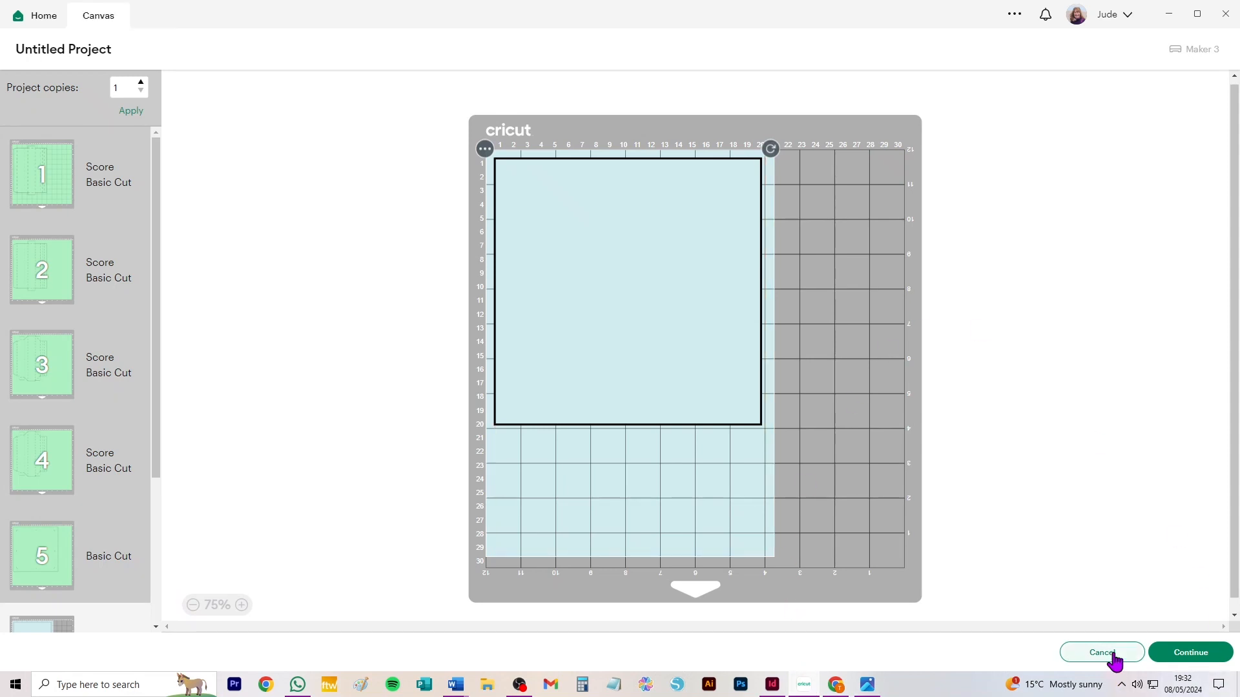
key("ctrl+a")
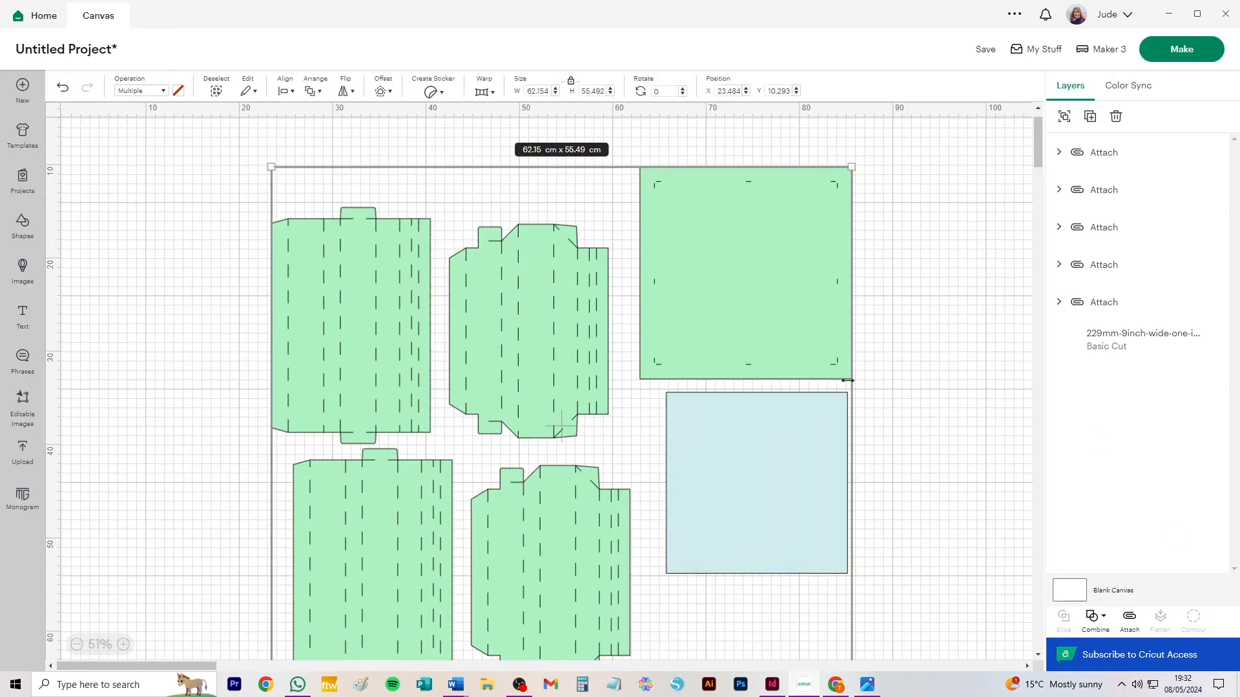
key("Delete")
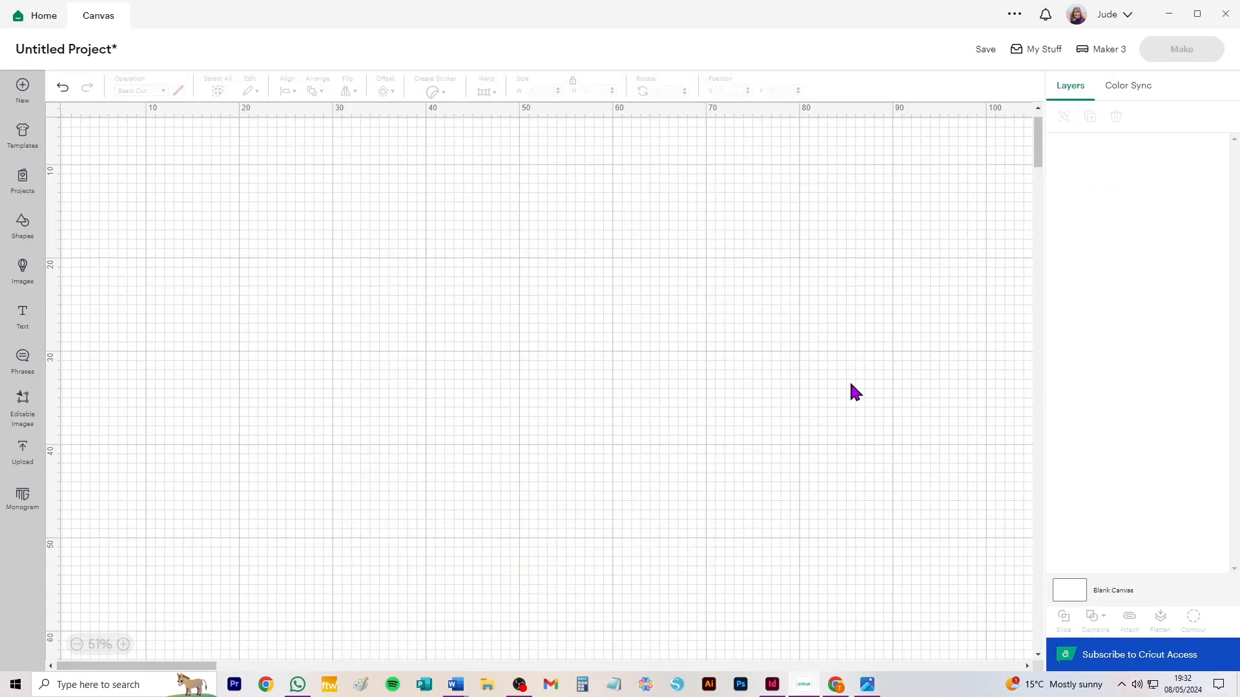
- Add the yellow 8-inch frame design from the recent uploads to the canvas, and look up its dimensions in the InDesign instructions
left_click(22, 450)
left_click(166, 439)
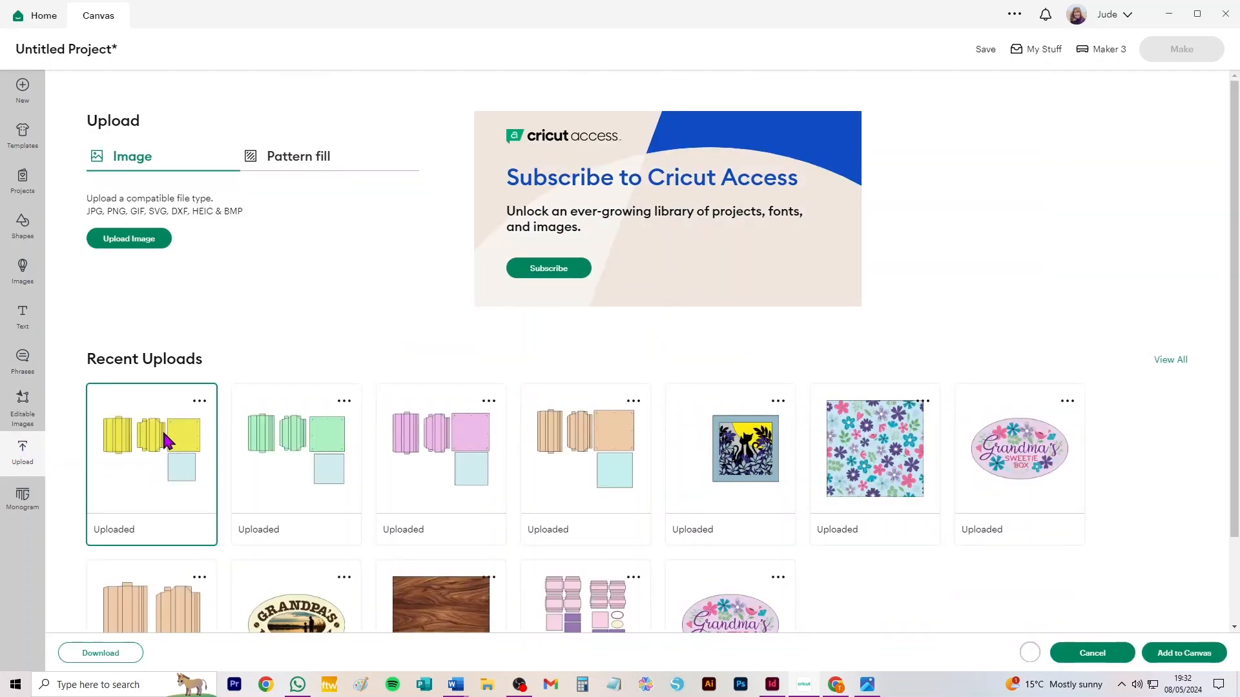
left_click(1183, 653)
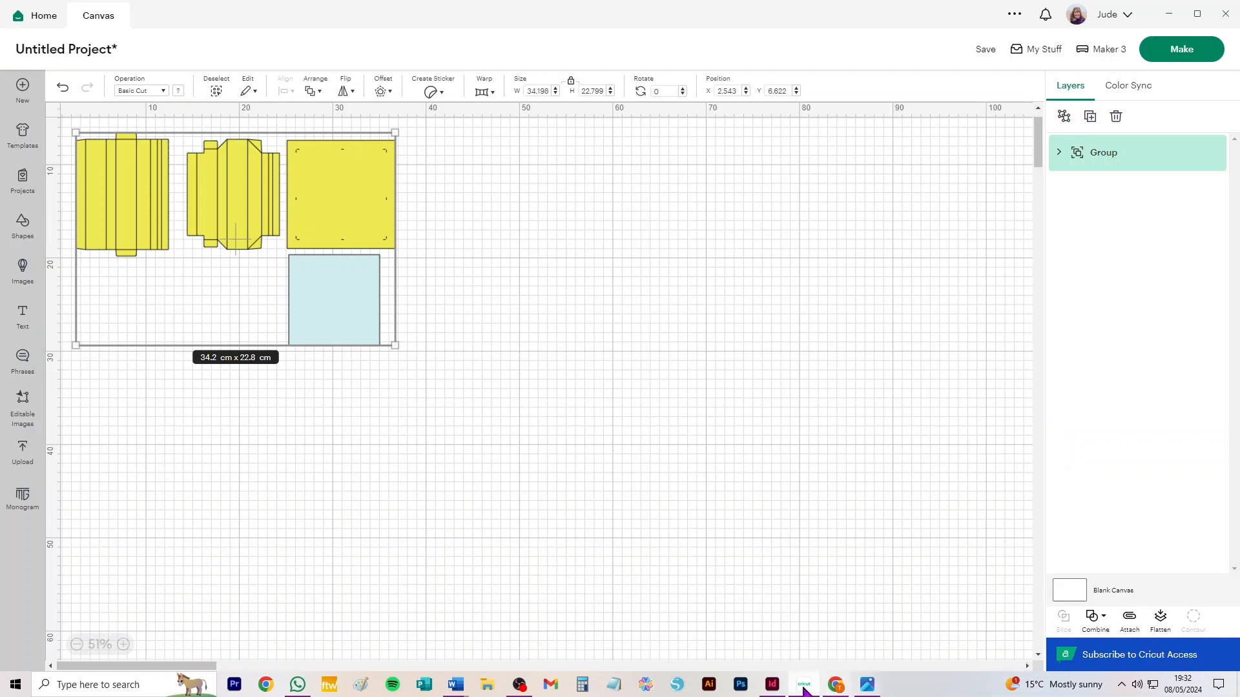
left_click(773, 686)
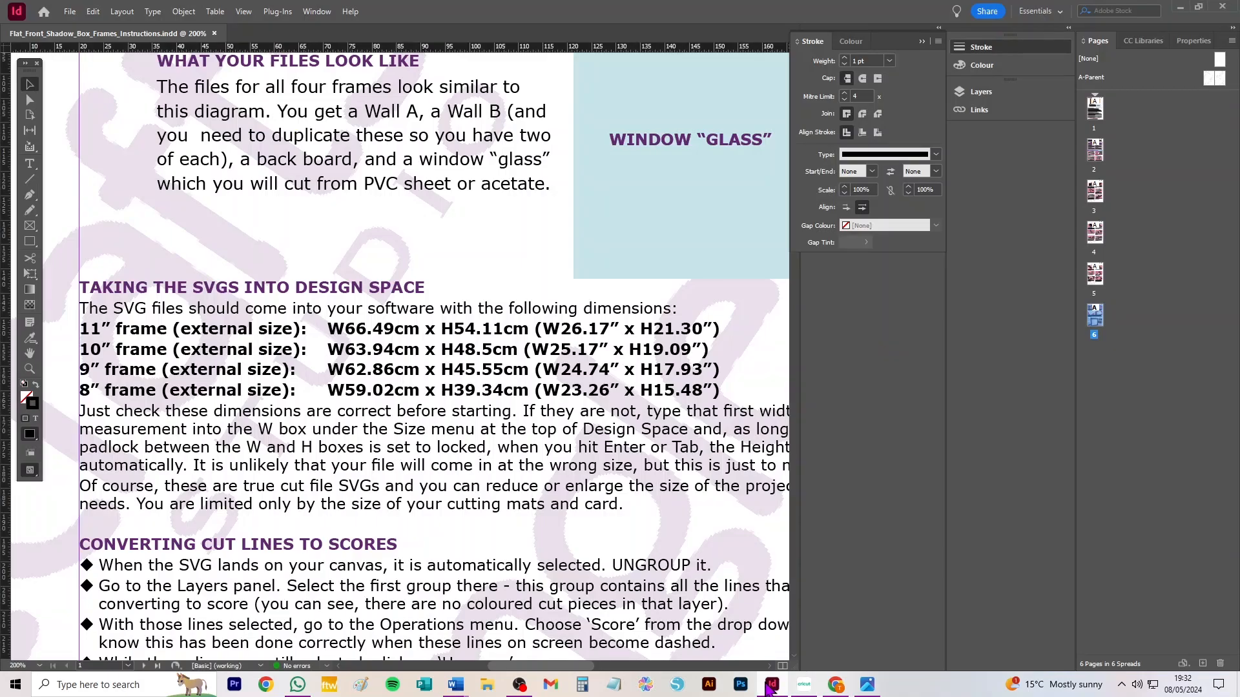
left_click(804, 686)
- Return to Design Space, set the width of the 8-inch frame design to 59.02 cm, and move it to the canvas's upper left area
scroll(343, 204, "up", 5)
left_click_drag(330, 232, 777, 328)
left_click(540, 91)
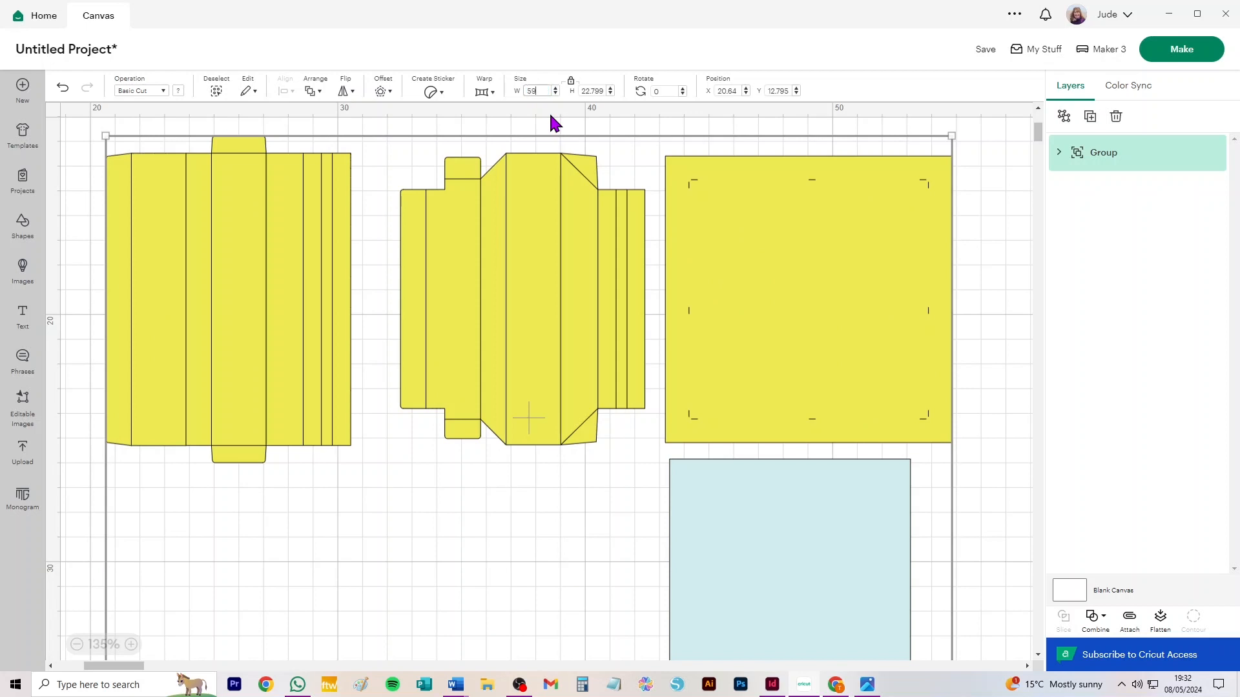
type("59.02")
key("Return")
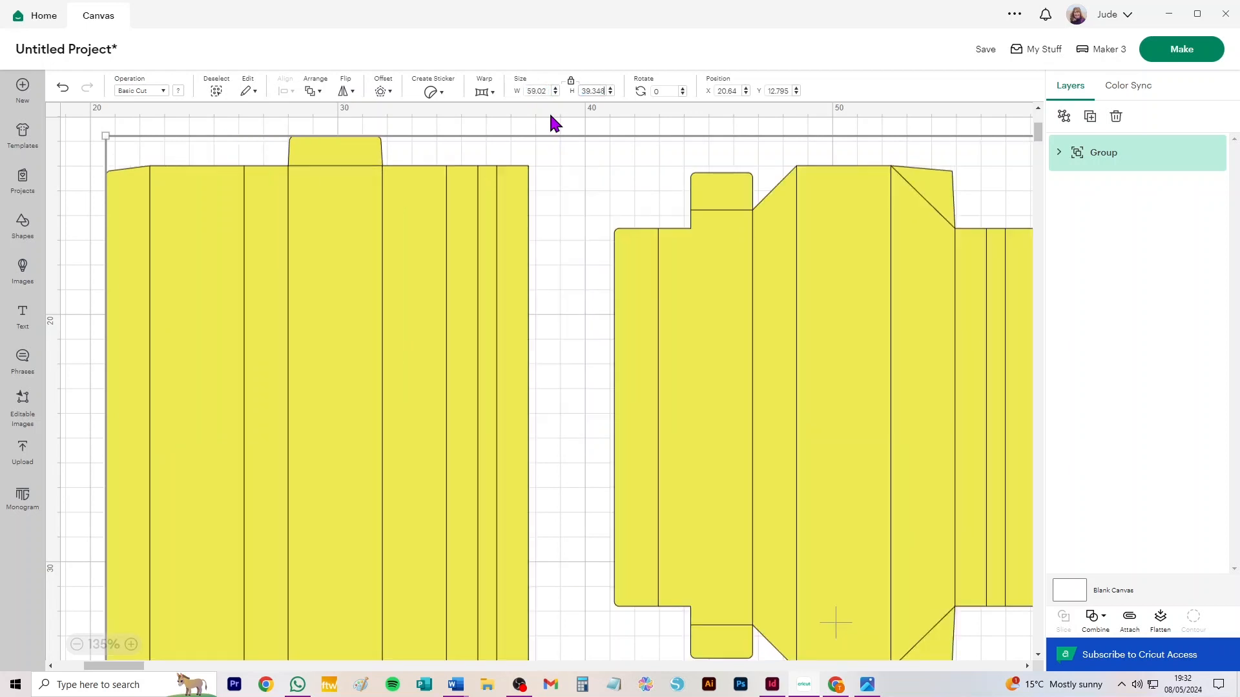
scroll(553, 289, "down", 3)
scroll(554, 298, "down", 3)
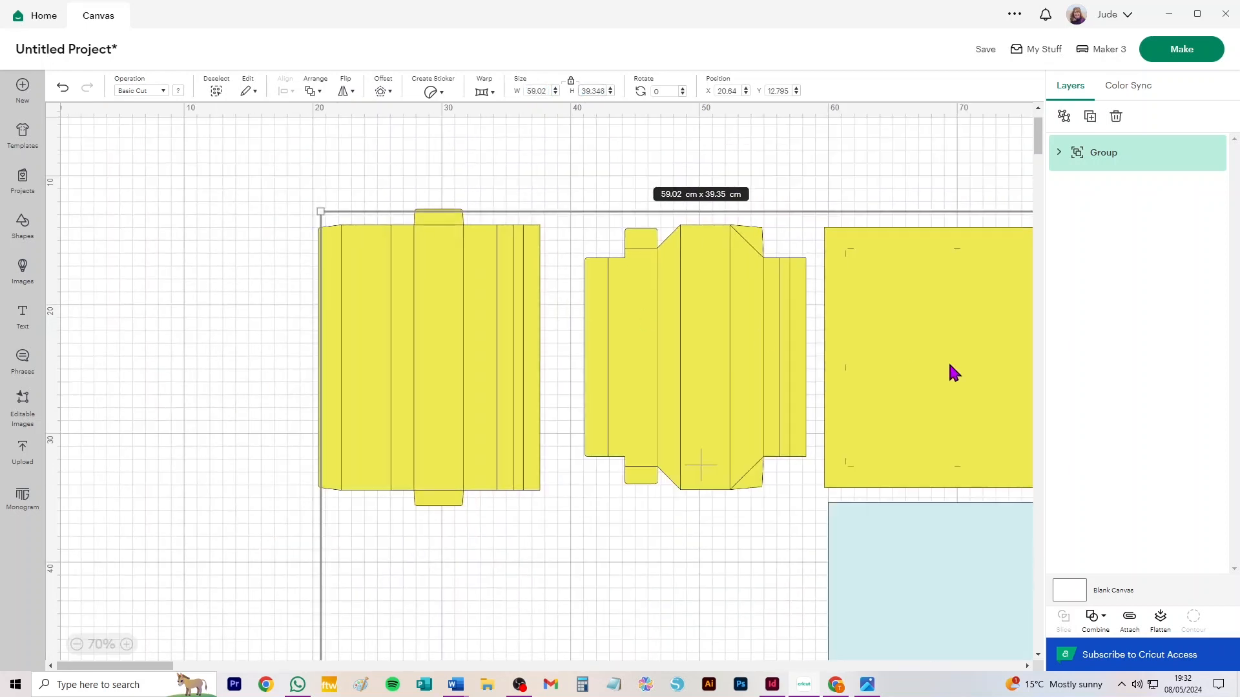
left_click_drag(966, 362, 778, 288)
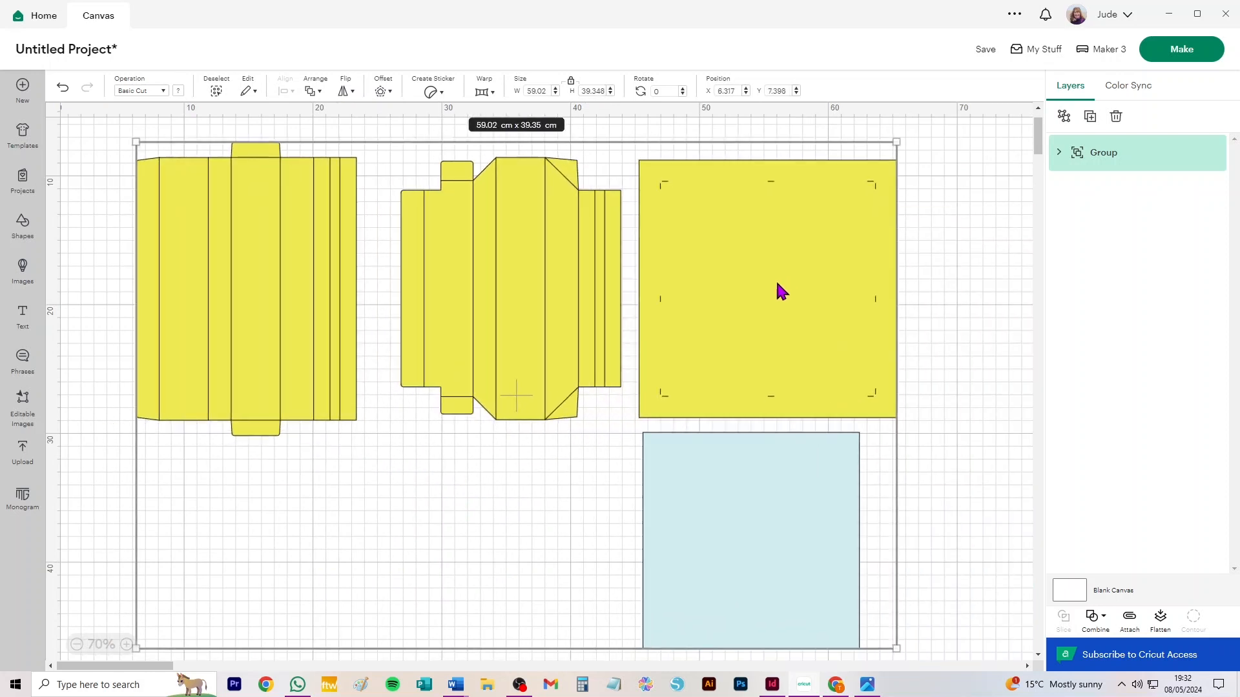
- Ungroup the 8-inch frame design and change the operation of its fold-line layer to Score
left_click(1064, 116)
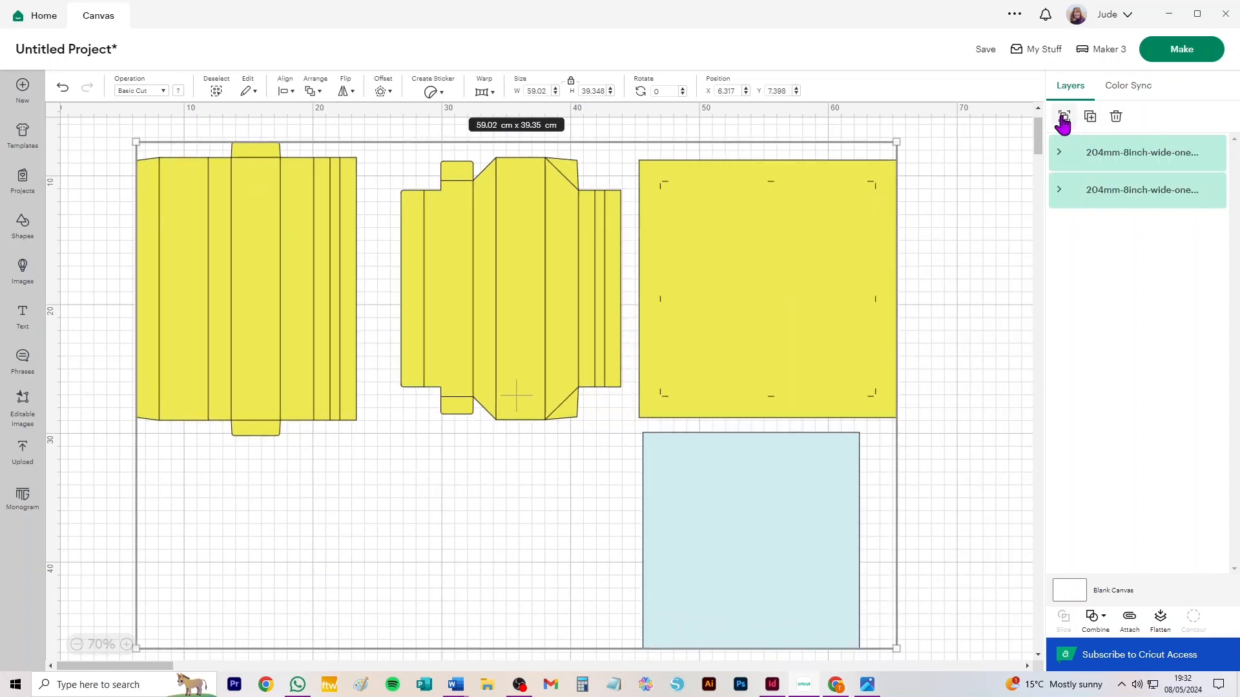
left_click(1136, 163)
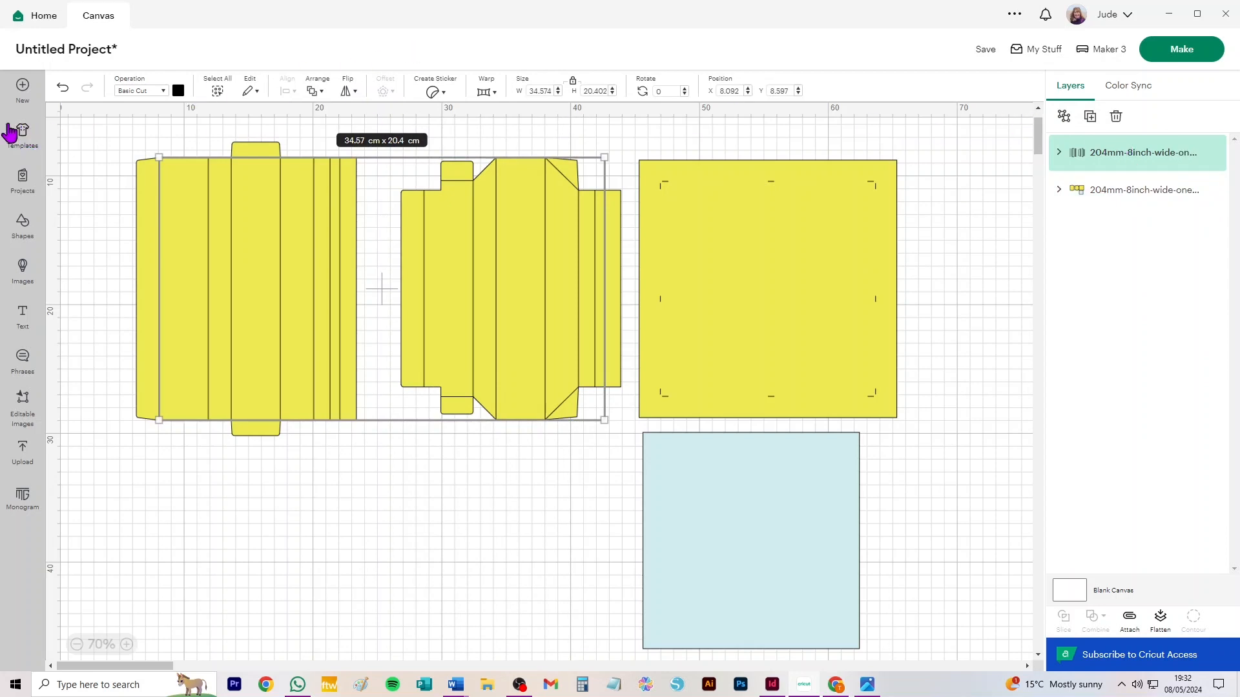
left_click(130, 97)
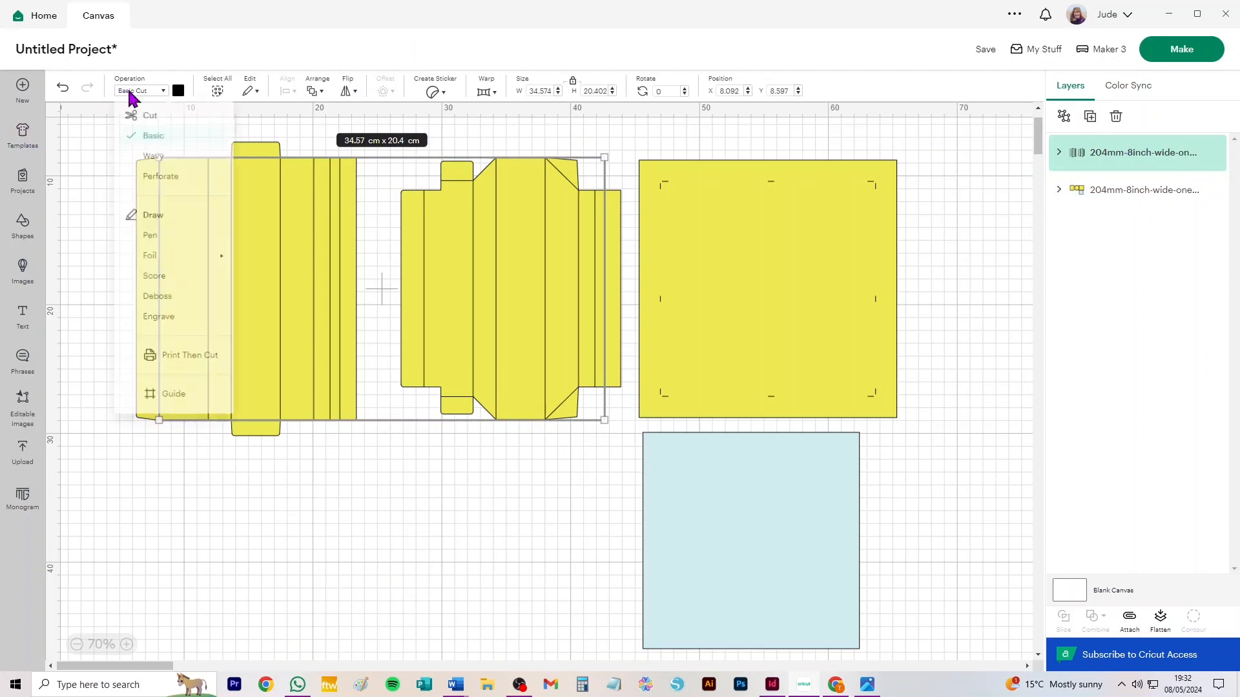
left_click(160, 292)
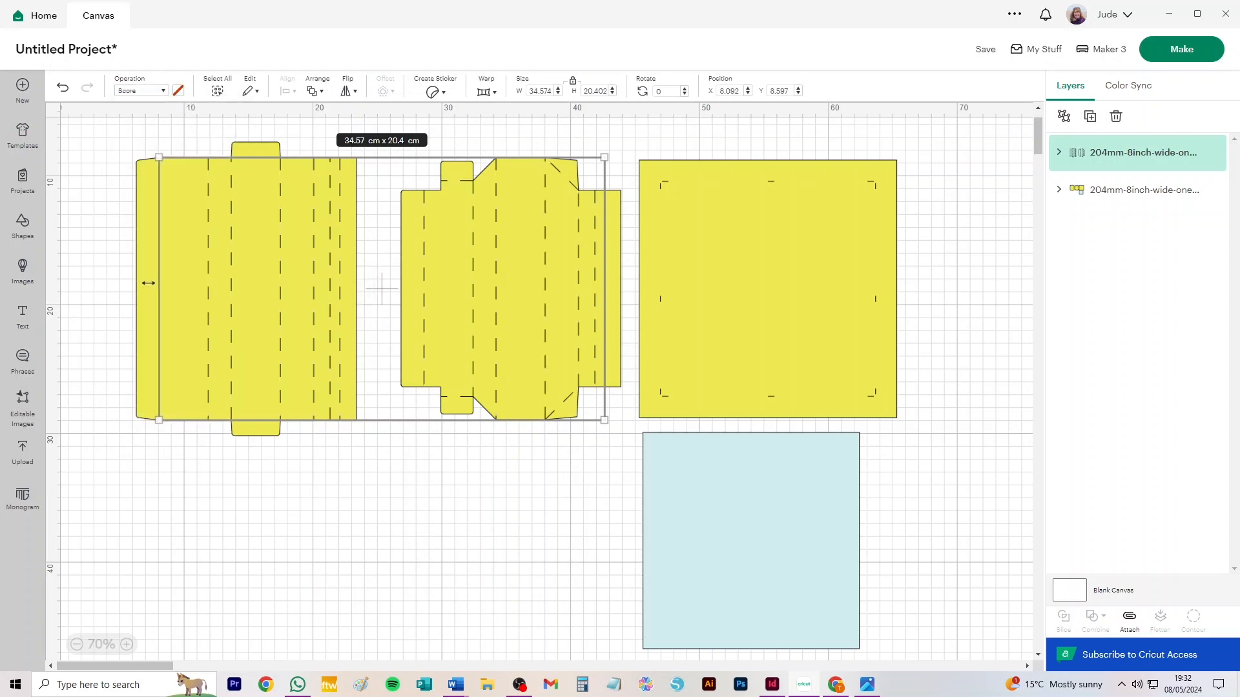
- Ungroup the score lines and the group of cut pieces so each part of the 8-inch frame is separate
left_click(1063, 118)
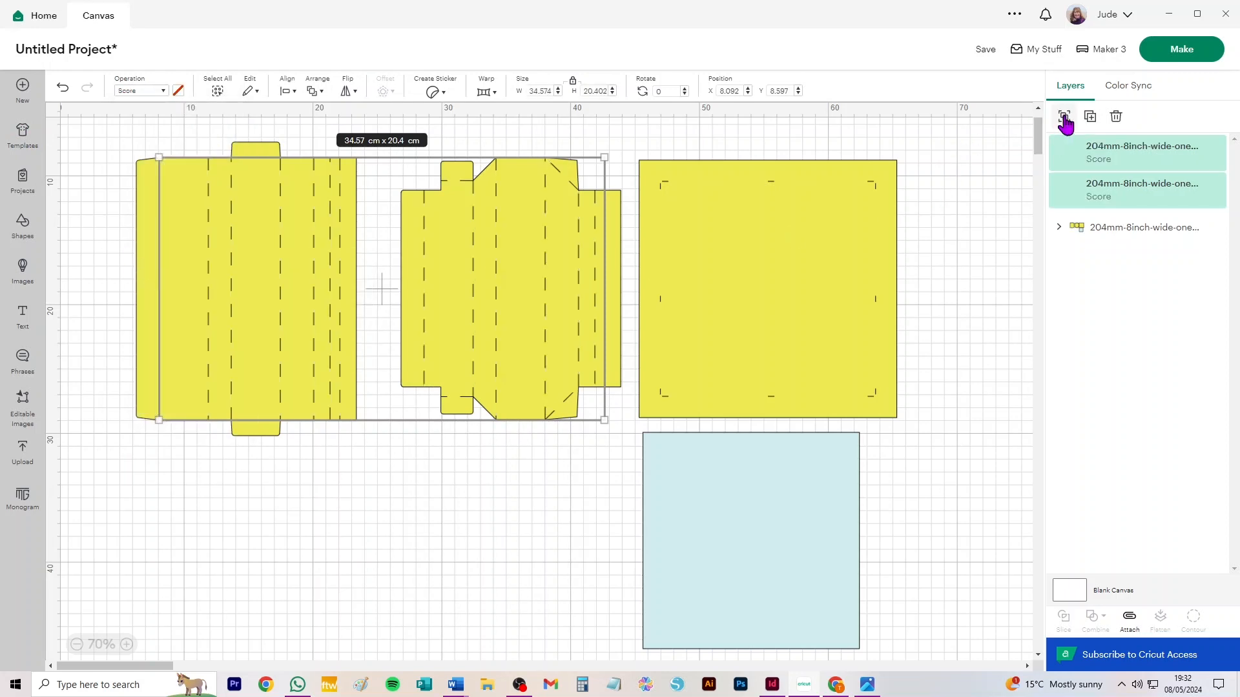
left_click(964, 203)
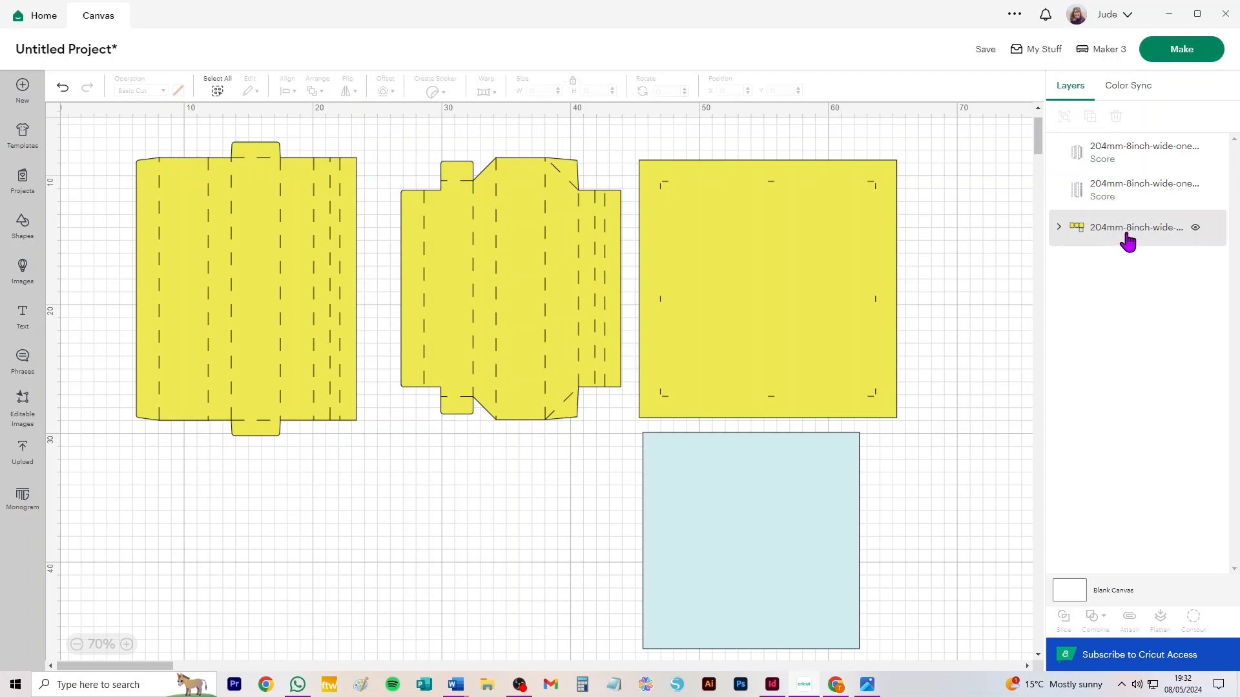
left_click(1076, 231)
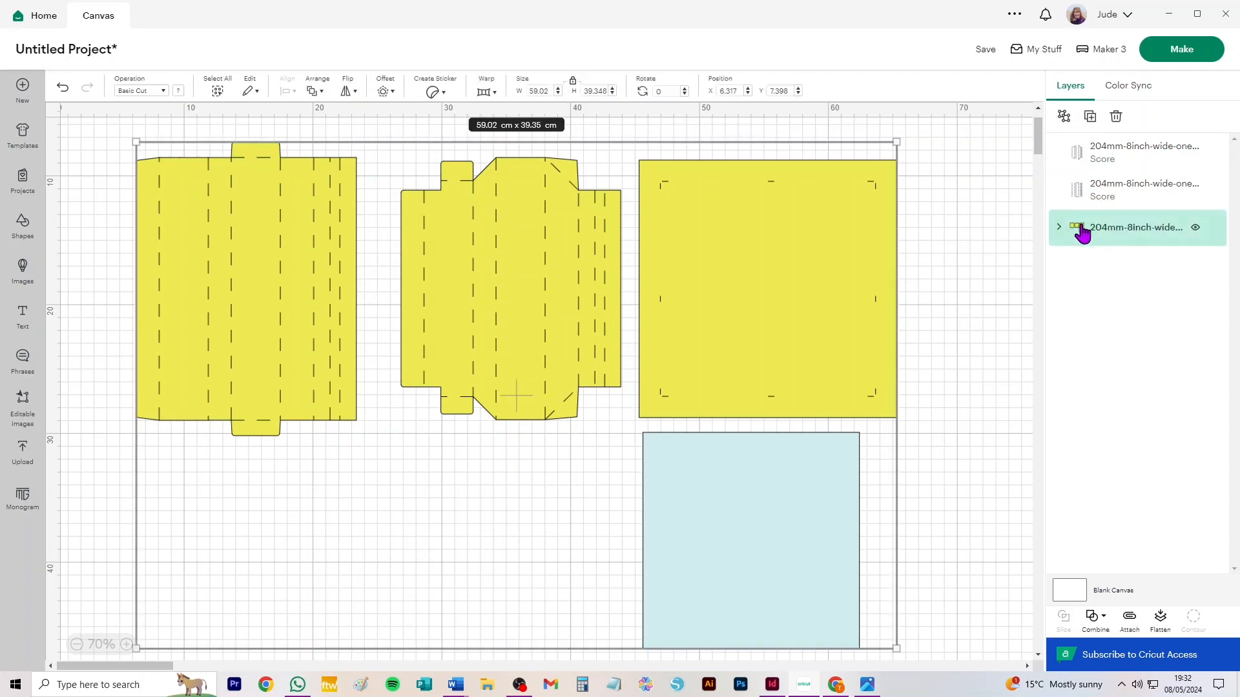
left_click(1063, 118)
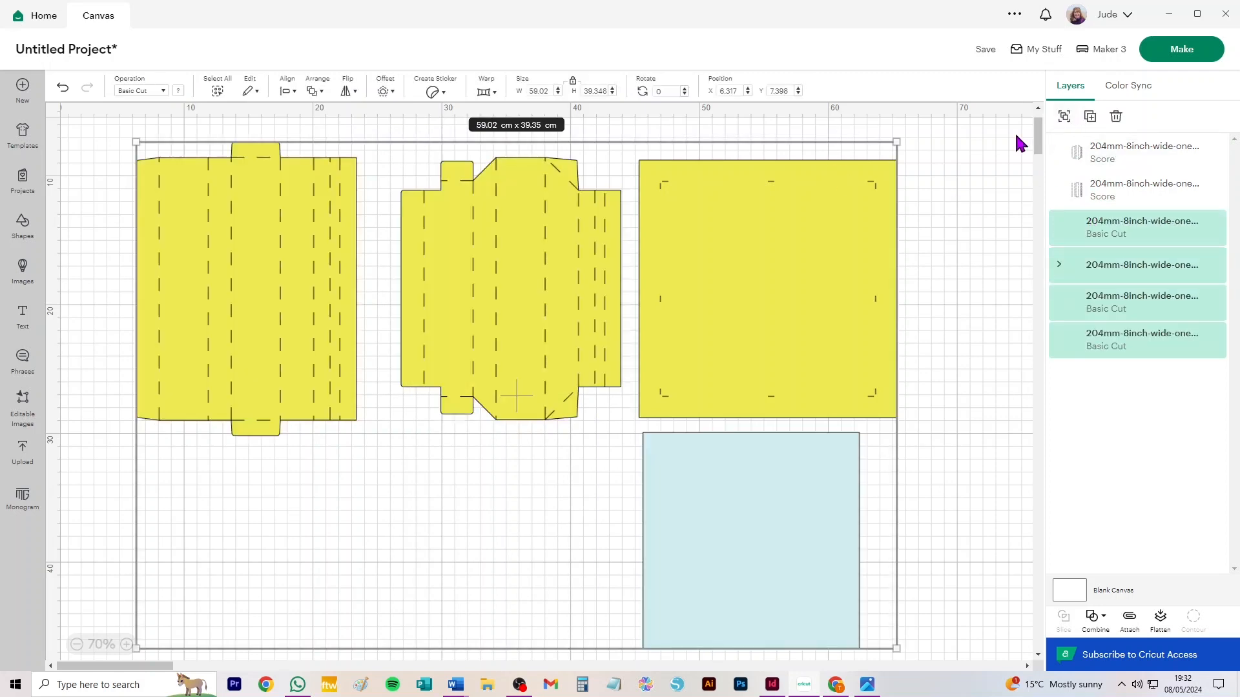
- Attach the parts of the yellow back board together, and attach each of the two wall pieces to its own score lines
left_click(974, 154)
left_click_drag(987, 126, 634, 423)
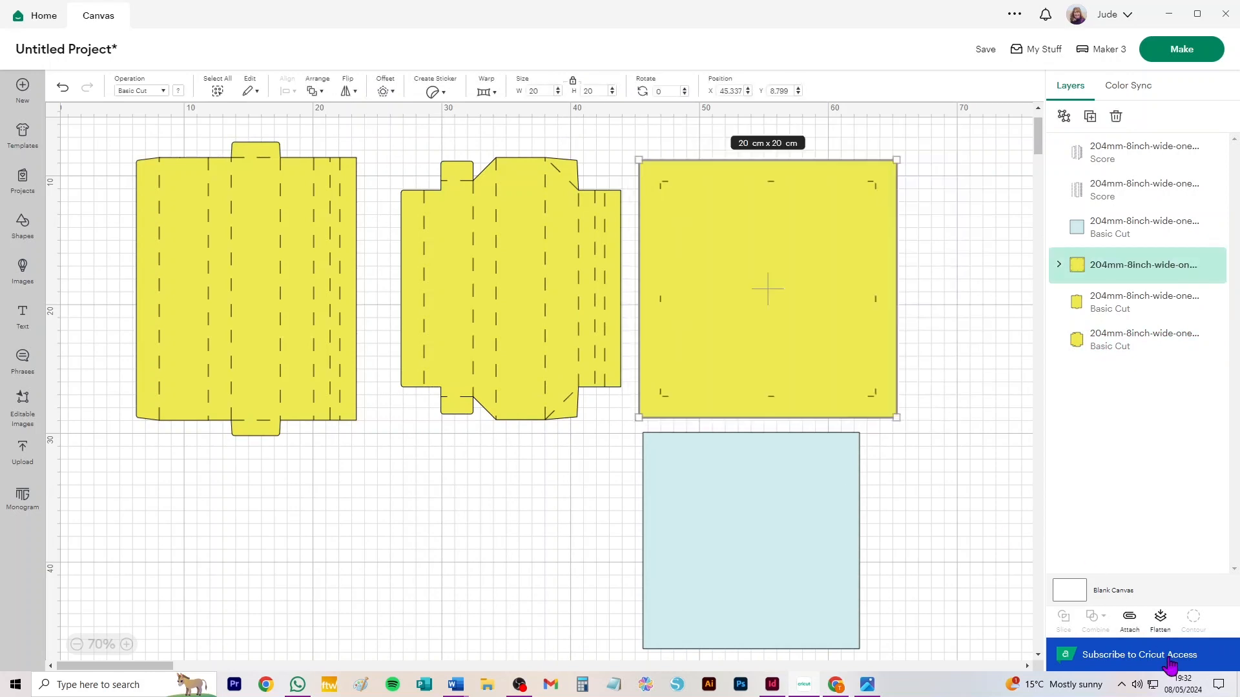
left_click(1129, 617)
left_click_drag(386, 128, 628, 499)
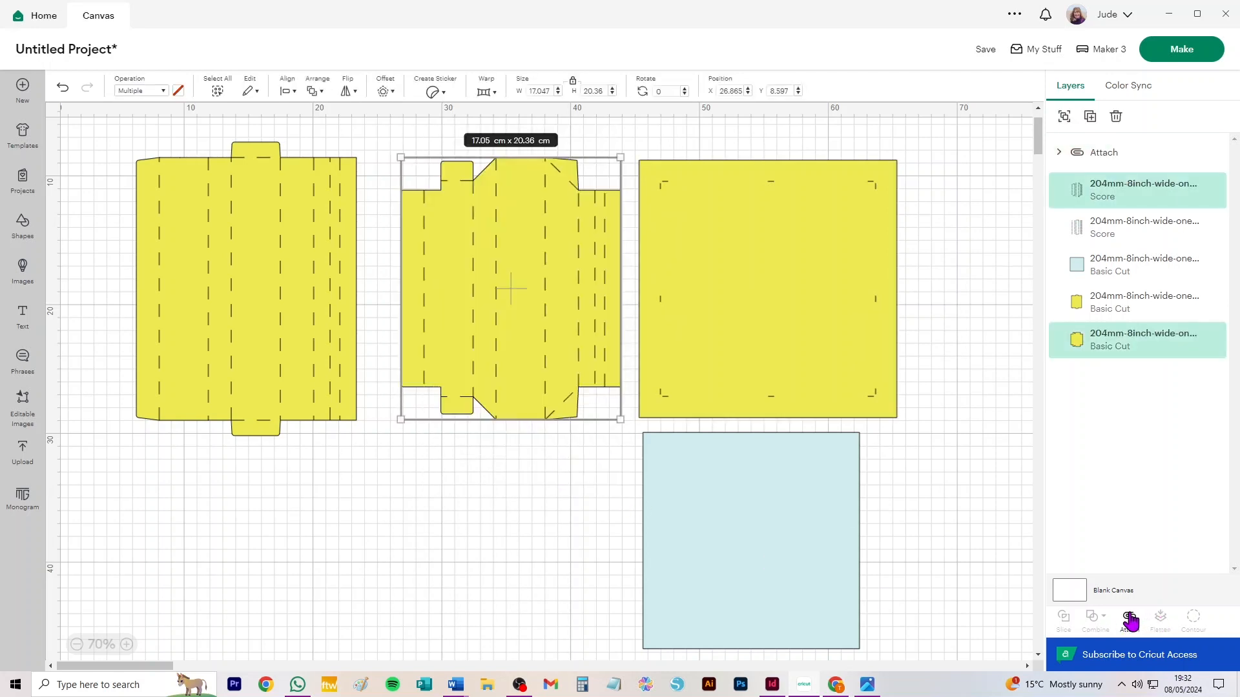
left_click(1129, 618)
left_click_drag(100, 133, 388, 499)
left_click(1129, 618)
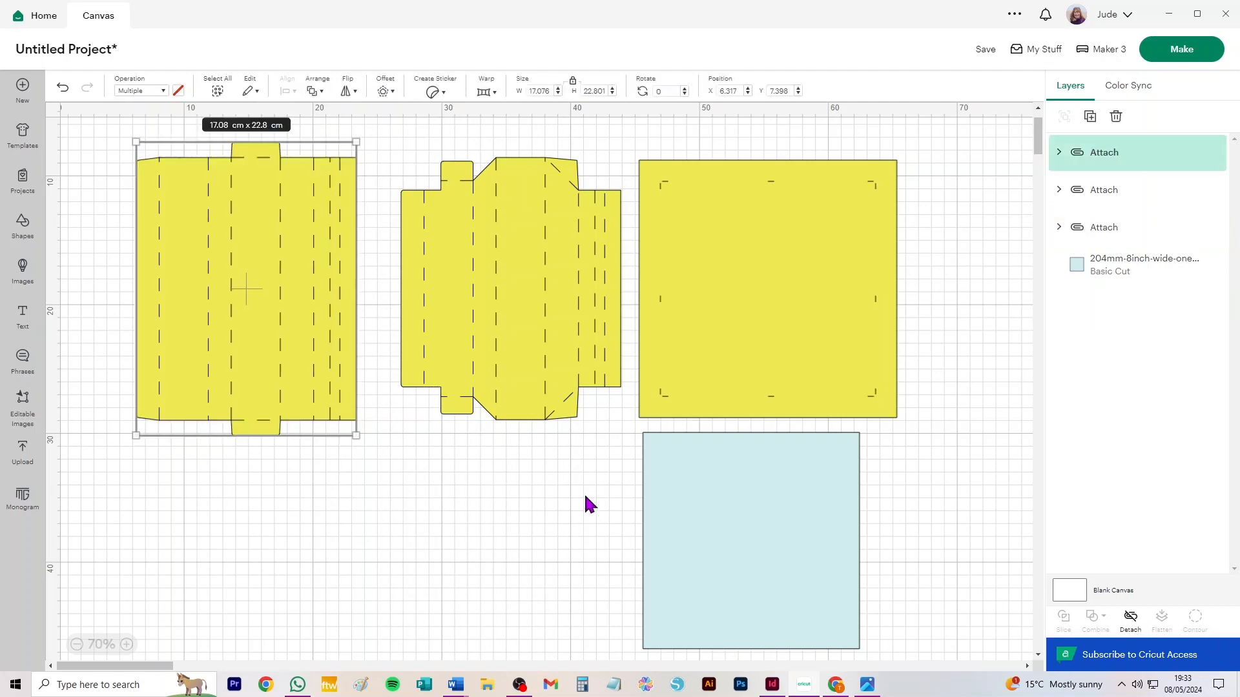
- Duplicate both attached wall pieces, move the copies below the originals, and open the mat preview
left_click(475, 319, "shift")
key("ctrl+d")
left_click_drag(465, 177, 510, 476)
left_click(1181, 49)
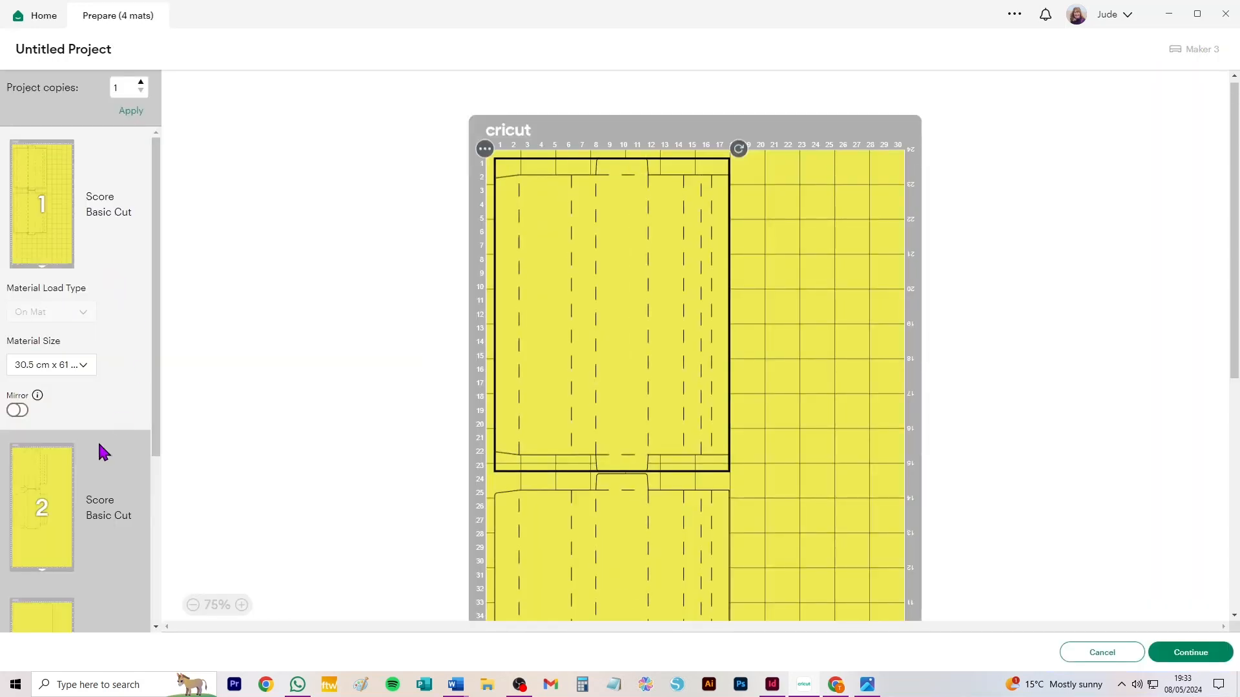
- Try the material size 21 cm x 29.7 cm (A4) for the yellow wall mats, and inspect the second mat
left_click(48, 365)
left_click(53, 407)
scroll(90, 387, "down", 4)
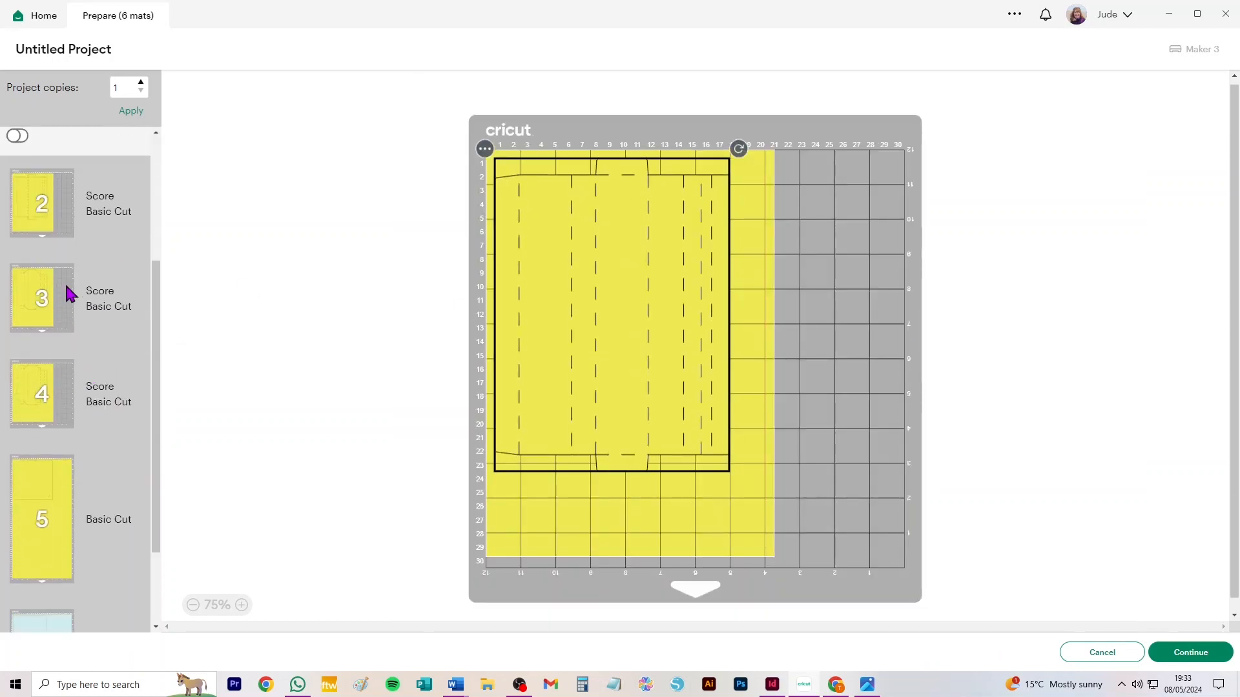
left_click(74, 205)
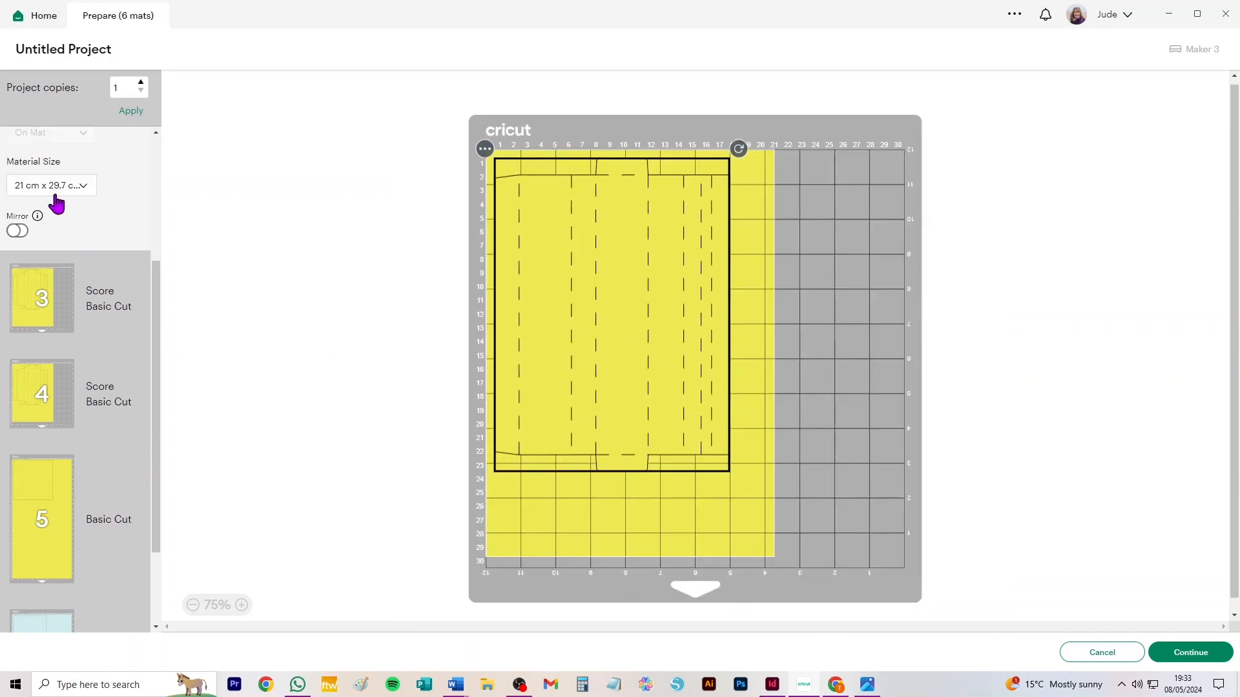
- Try the 29.7 cm x 42.0 cm (A3) material size, turning the walls on the first mat sideways and closing the gap between them
left_click(59, 192)
left_click(96, 337)
left_click_drag(738, 149, 772, 443)
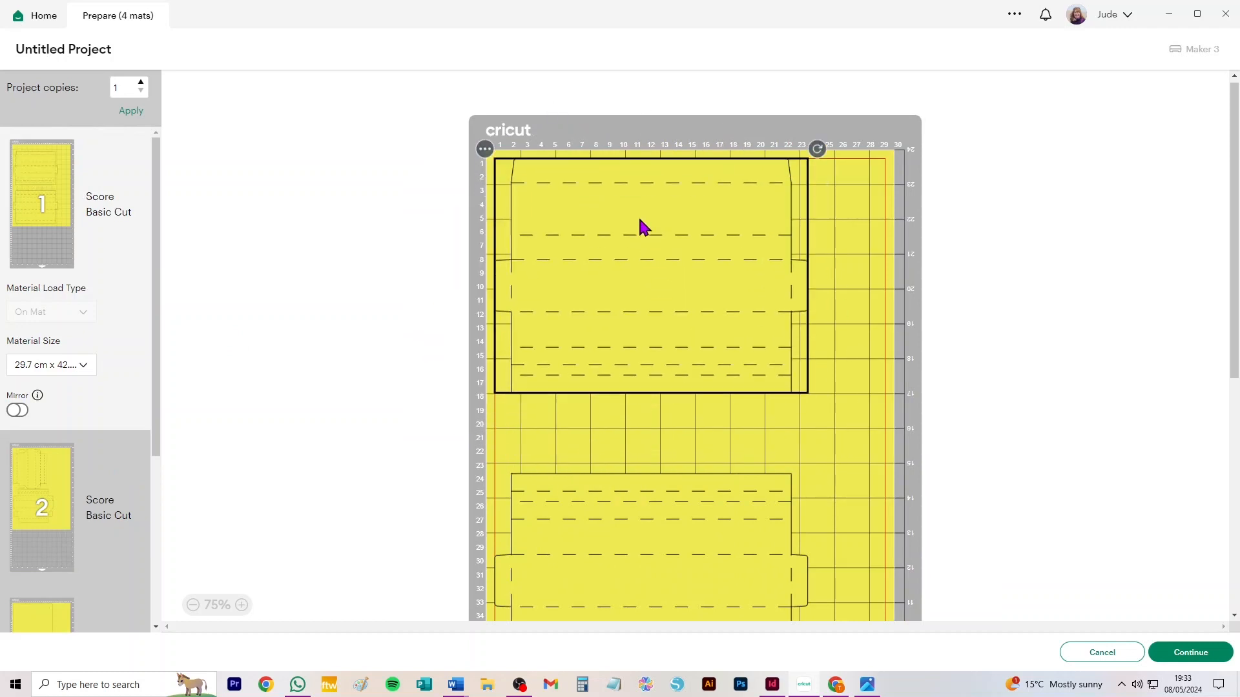
left_click_drag(705, 518, 686, 477)
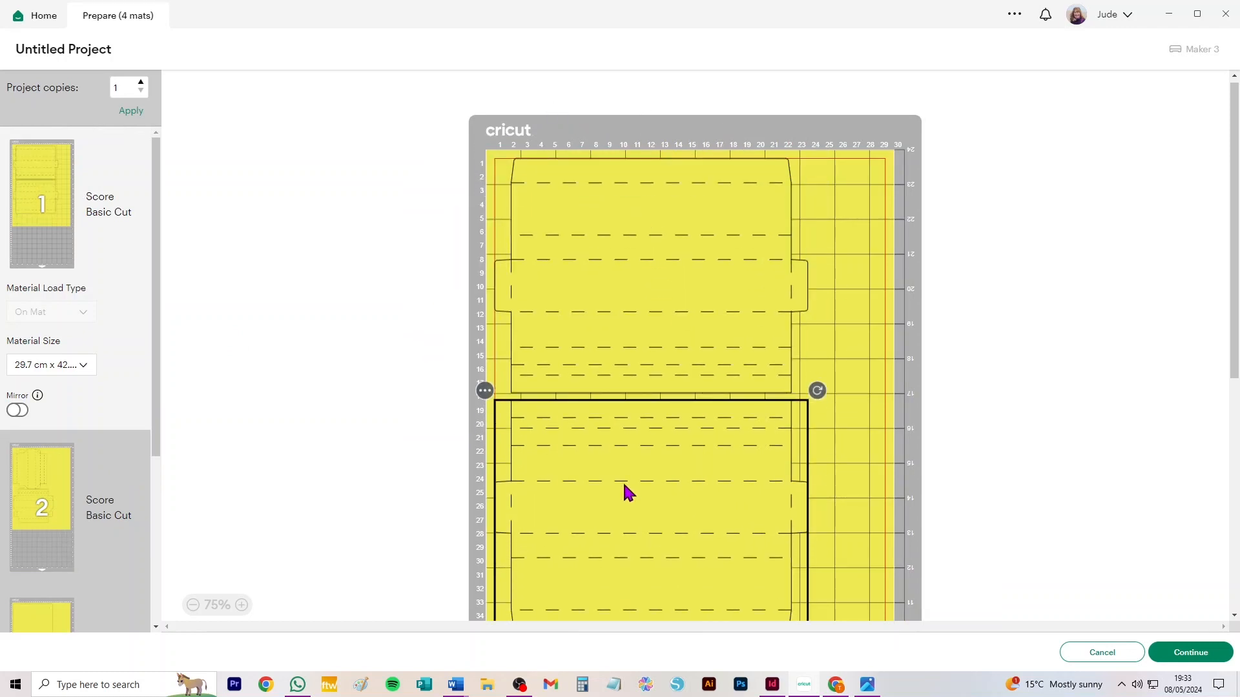
scroll(64, 462, "down", 3)
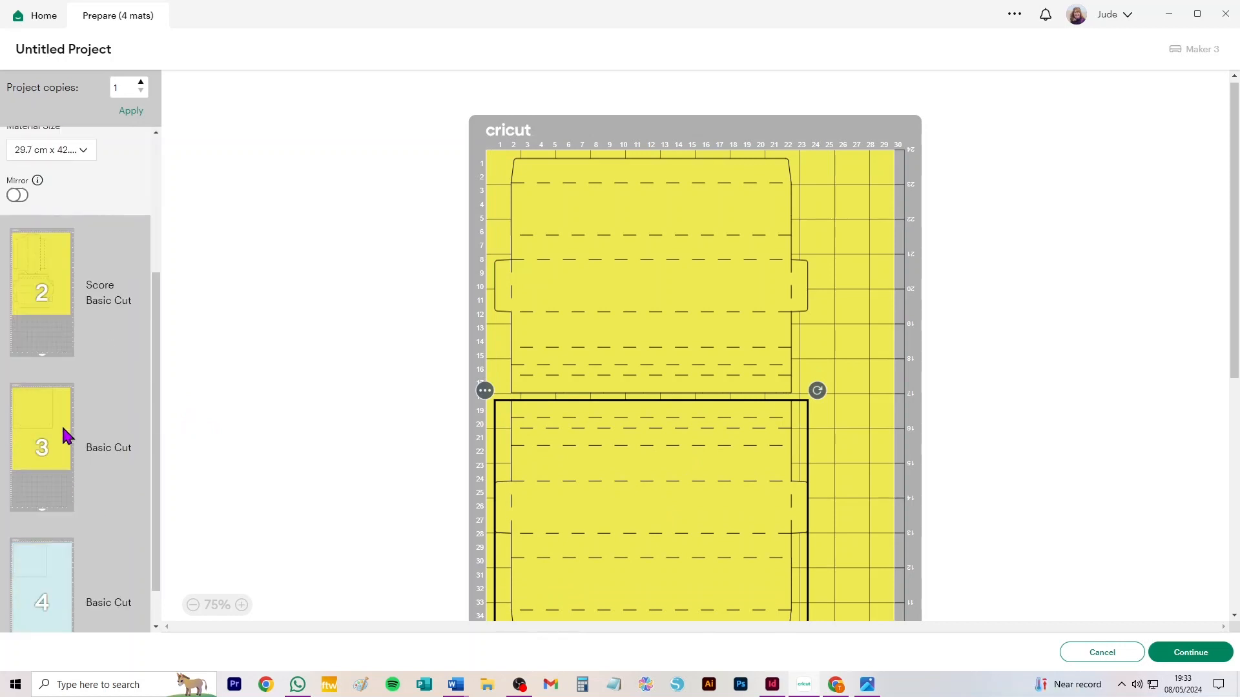
- Set the material size of the yellow back board and wall mats to 30.5 cm x 30.5 cm
left_click(50, 429)
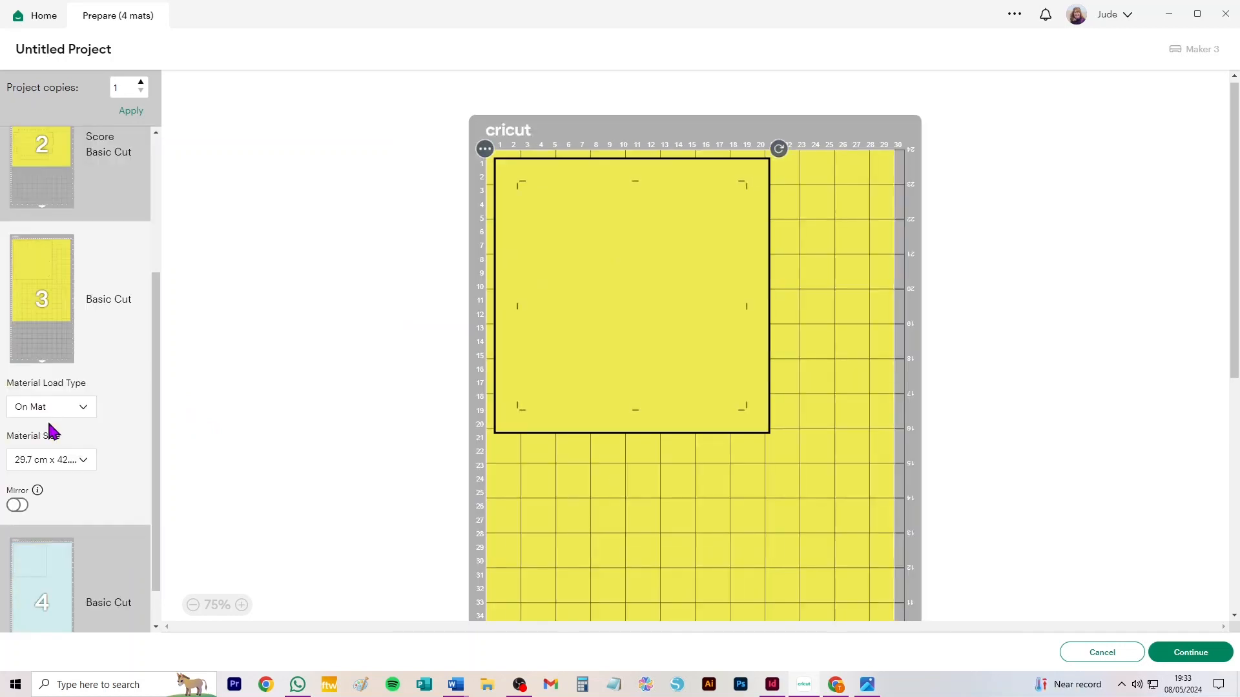
left_click(51, 461)
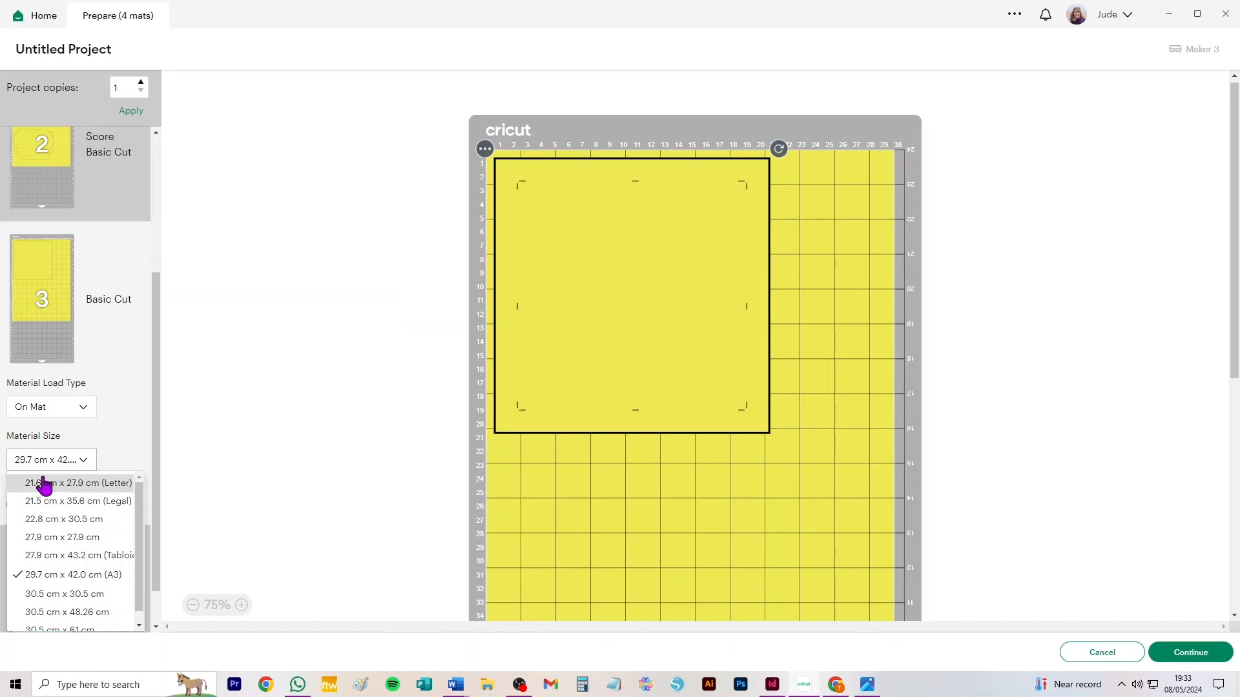
left_click(53, 594)
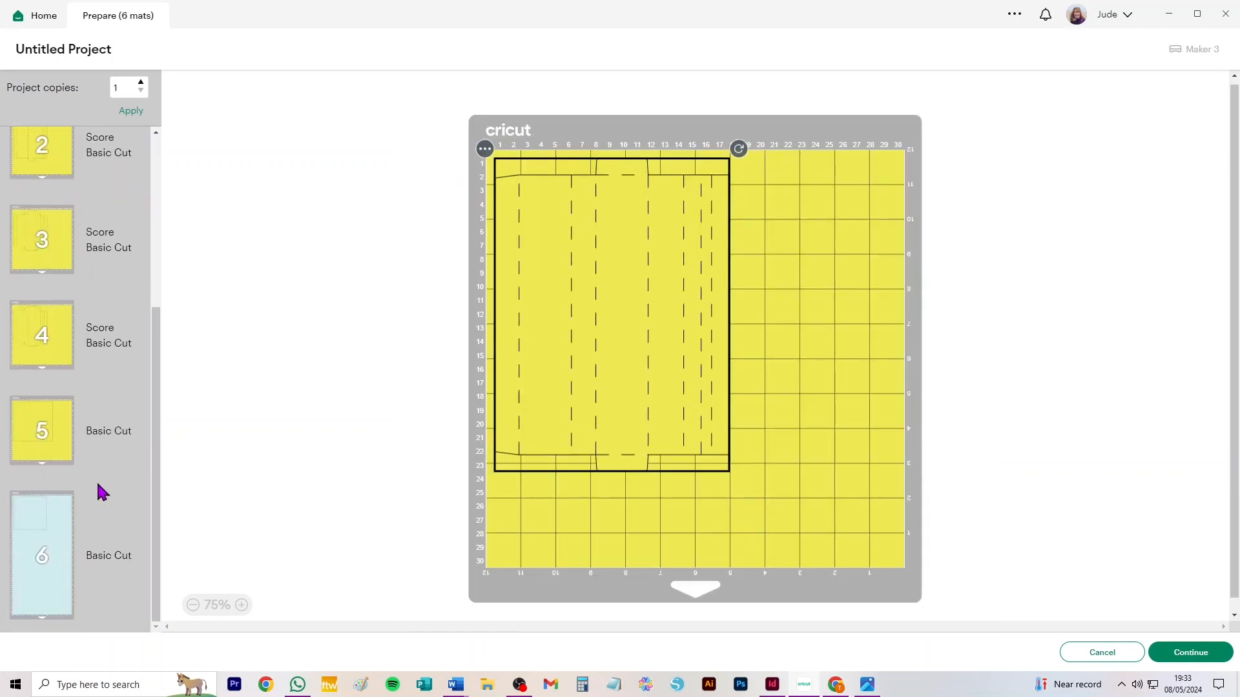
- Set the material size of the 8-inch frame's blue window mat to 21 cm x 29.7 cm (A4), and review the mat list
left_click(26, 542)
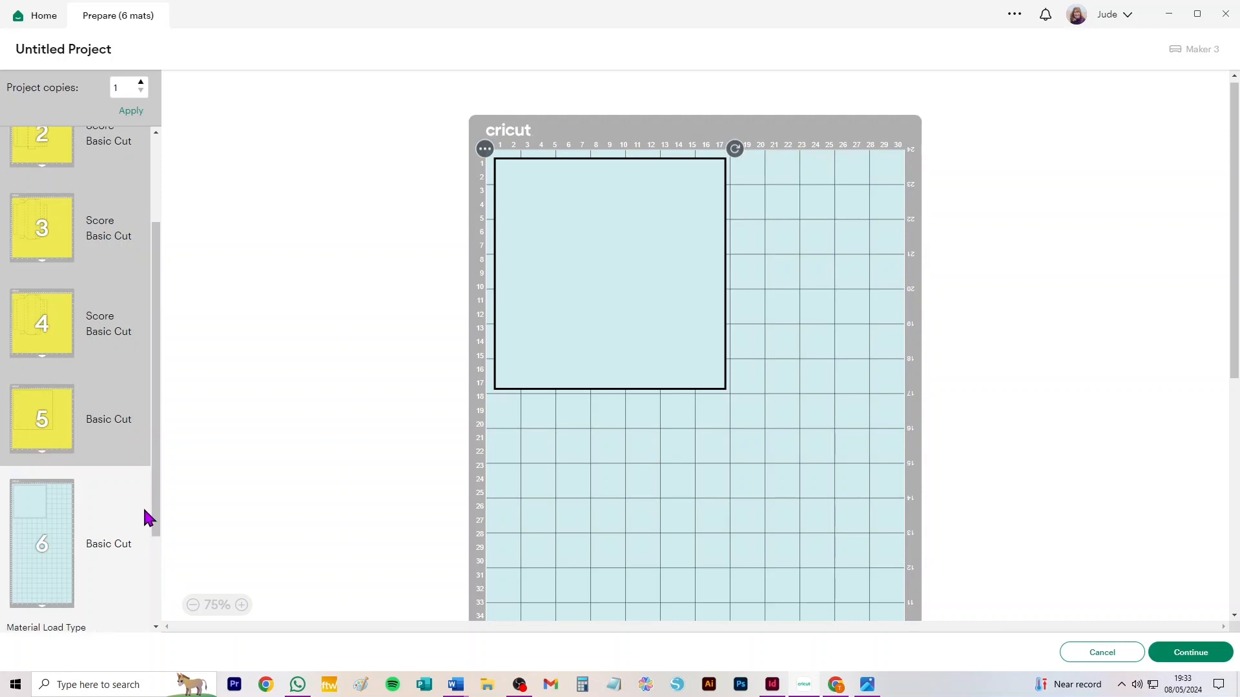
left_click(80, 568)
left_click(79, 610)
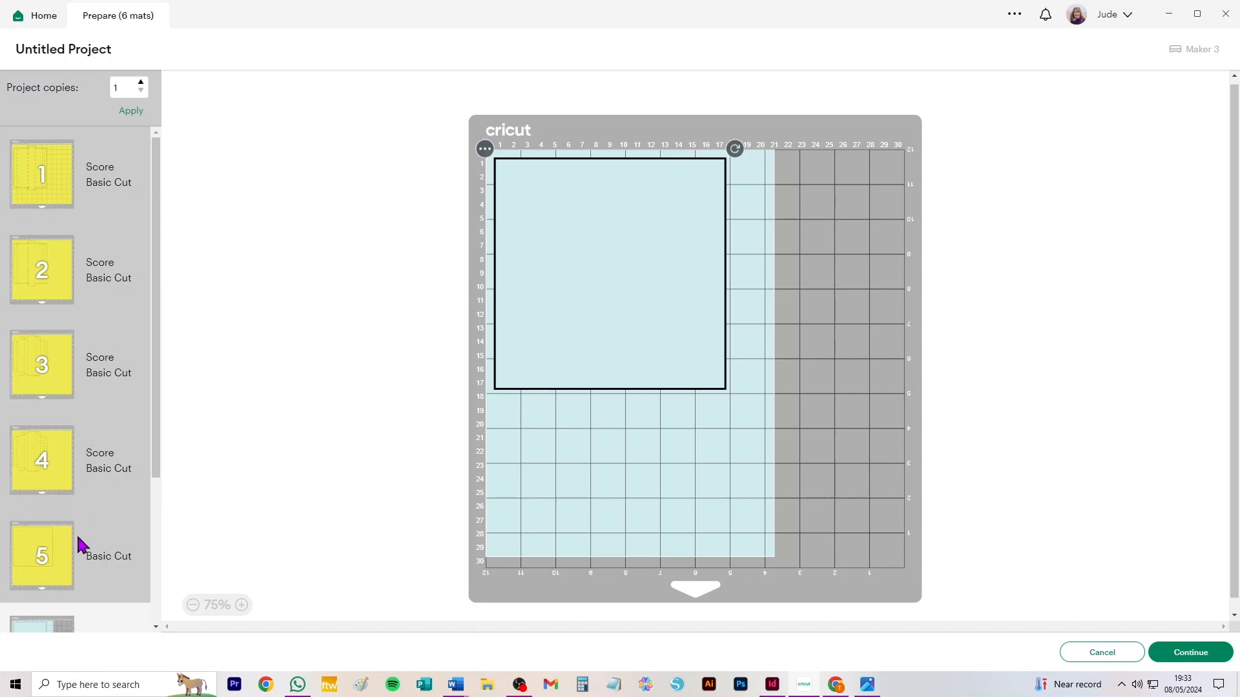
scroll(79, 544, "down", 3)
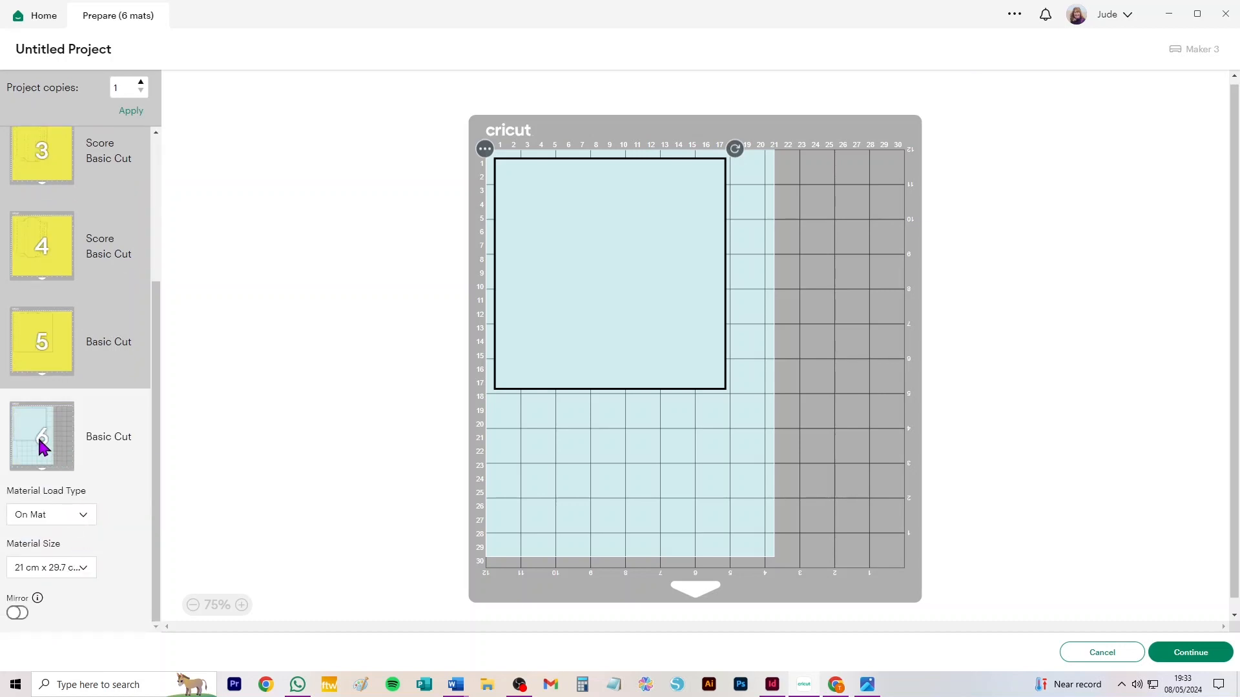